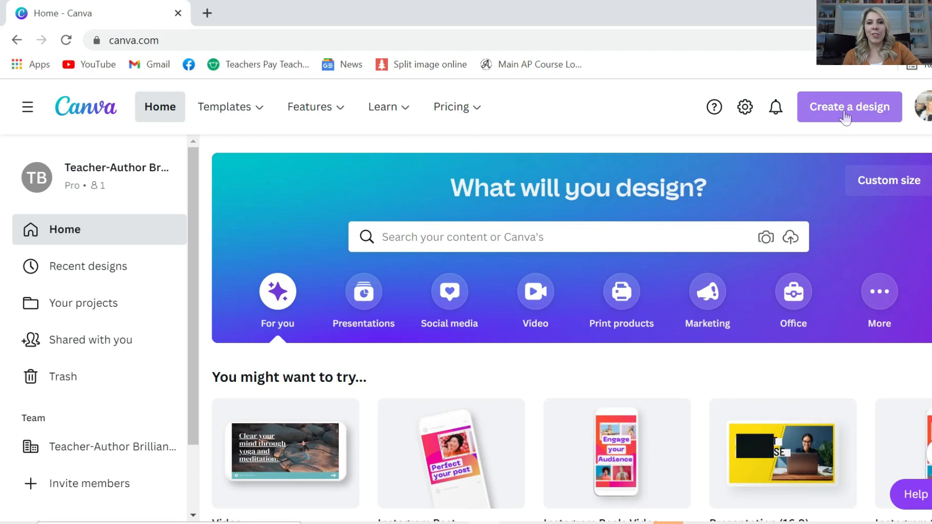
Step: Create a new blank design at the custom size of 1080 x 1350 px
click(846, 116)
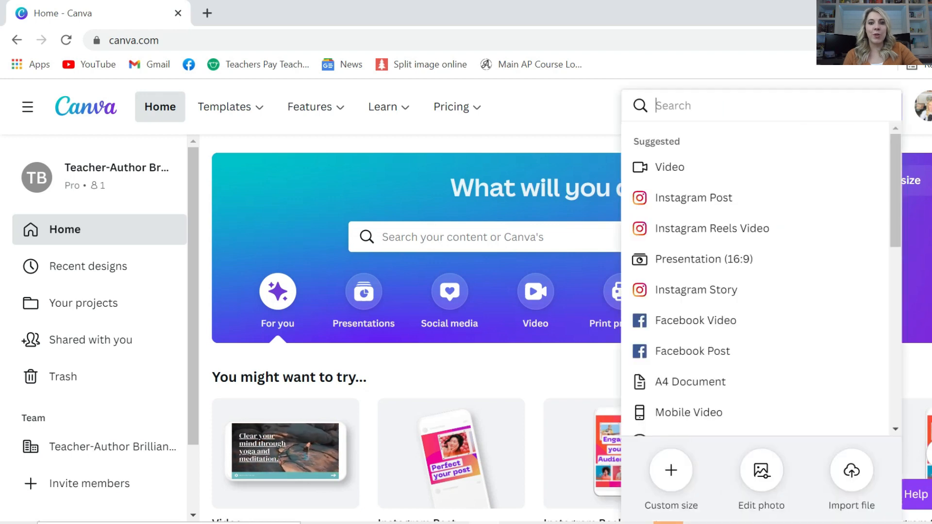
click(668, 473)
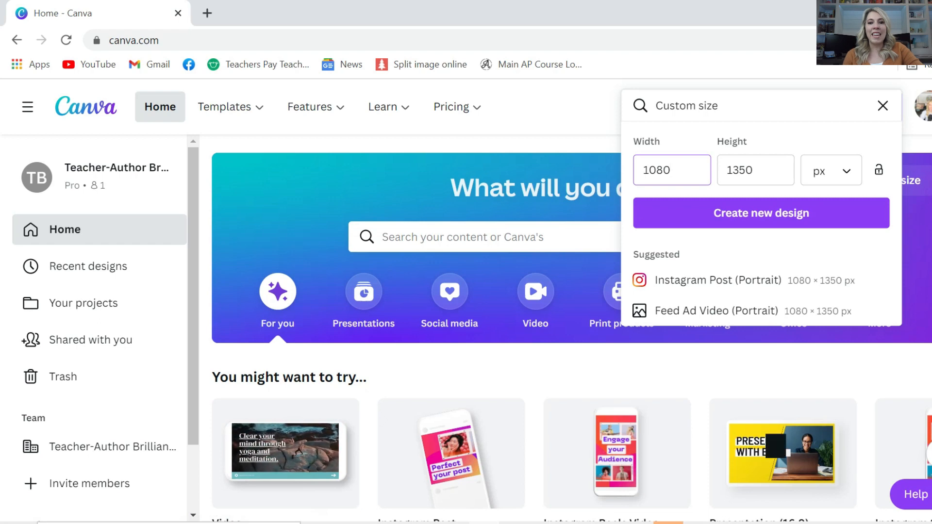
click(716, 204)
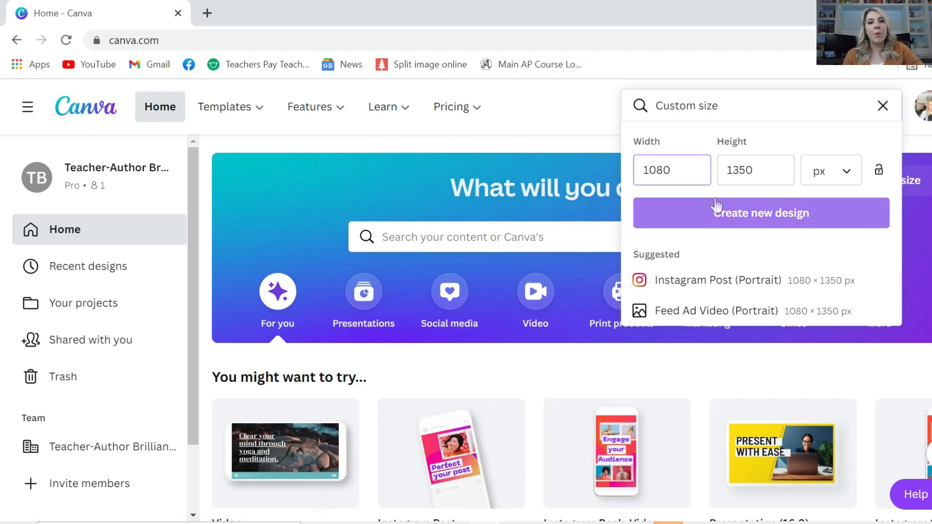
click(713, 287)
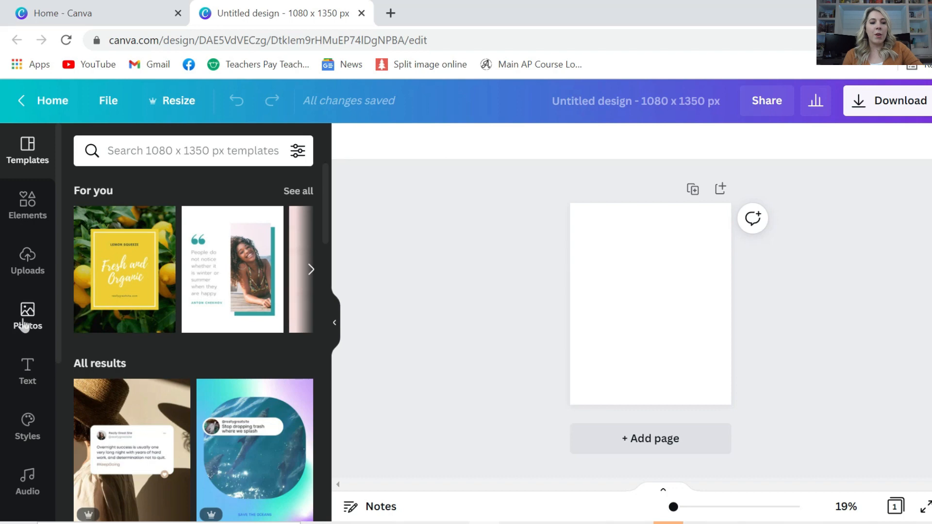
Step: Fill the blank page with the uploaded photo of The Great 8 Daily Math Doodles with the green-bordered worksheet
click(27, 263)
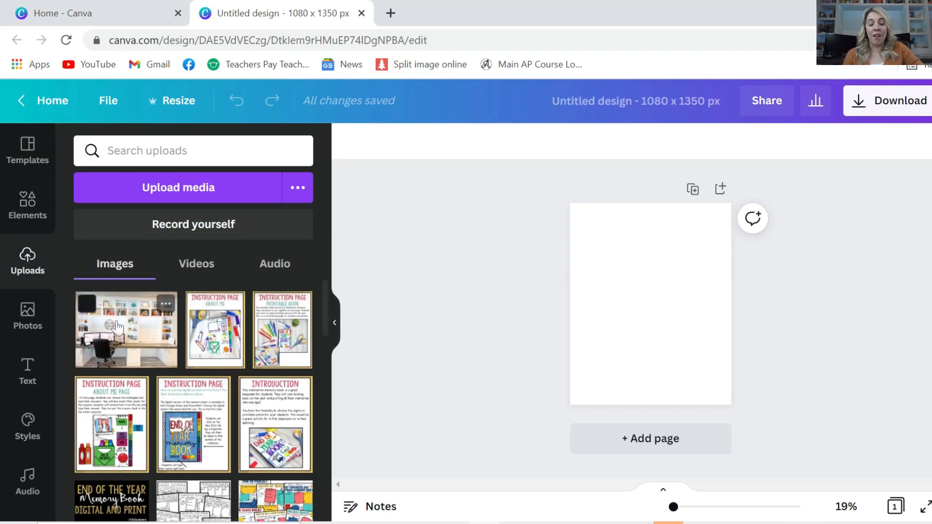
scroll(117, 328, down, 10)
scroll(117, 328, down, 15)
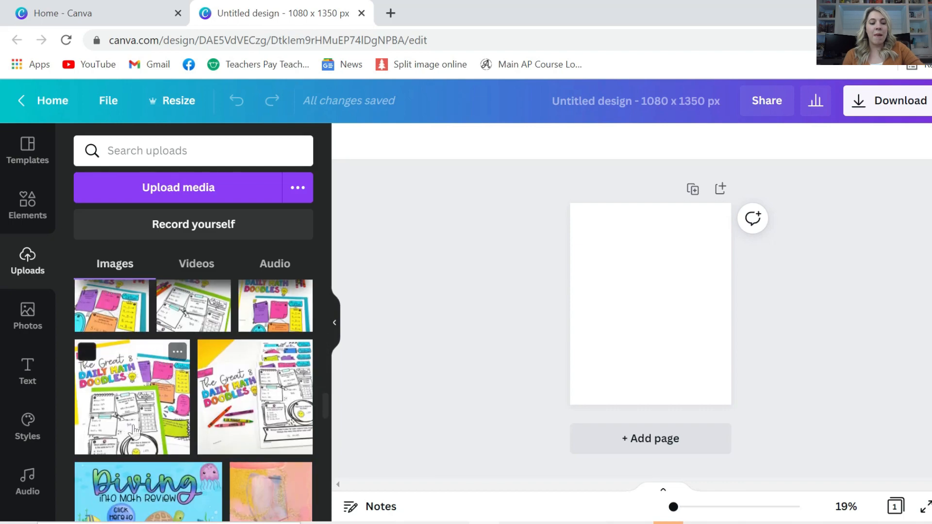
mouse_move(134, 430)
mouse_down()
mouse_move(674, 427)
mouse_move(691, 405)
mouse_up()
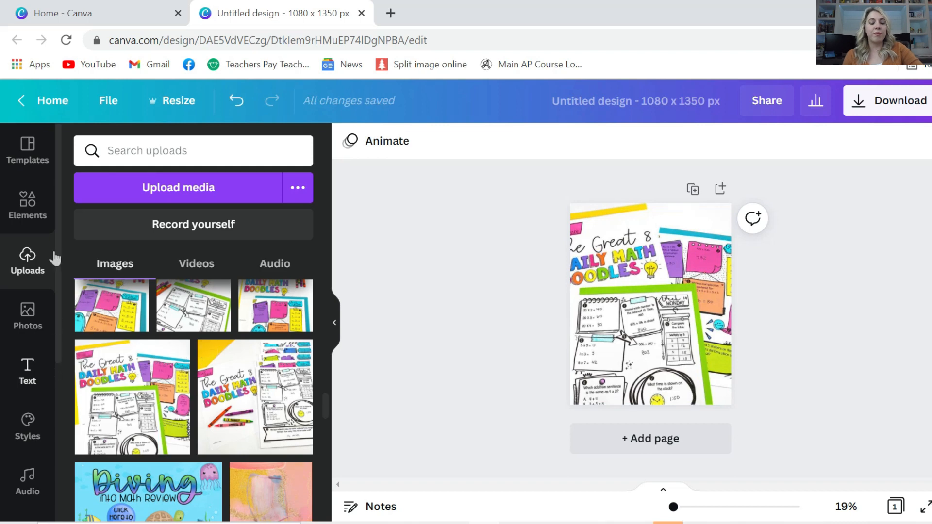
Step: Look through the Elements library categories, from lines, shapes and graphics down to tables, frames and grids
click(27, 204)
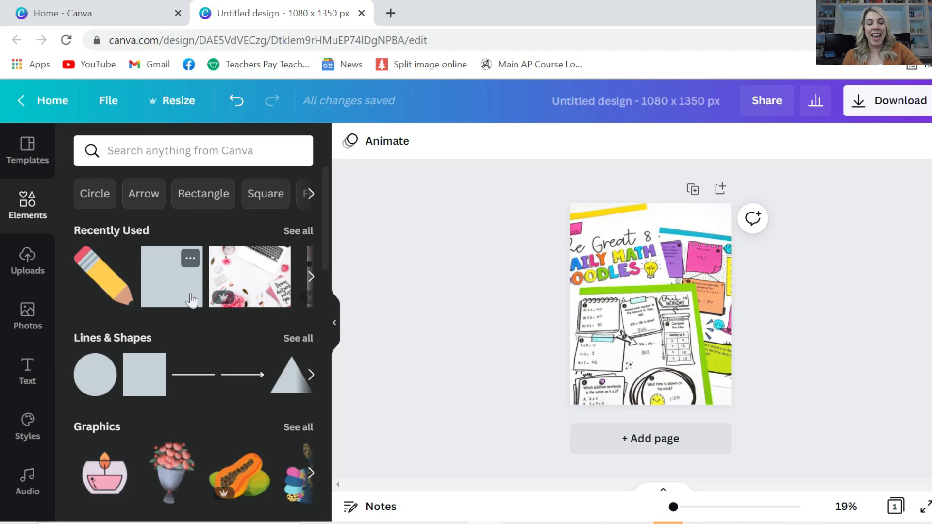
scroll(155, 376, down, 3)
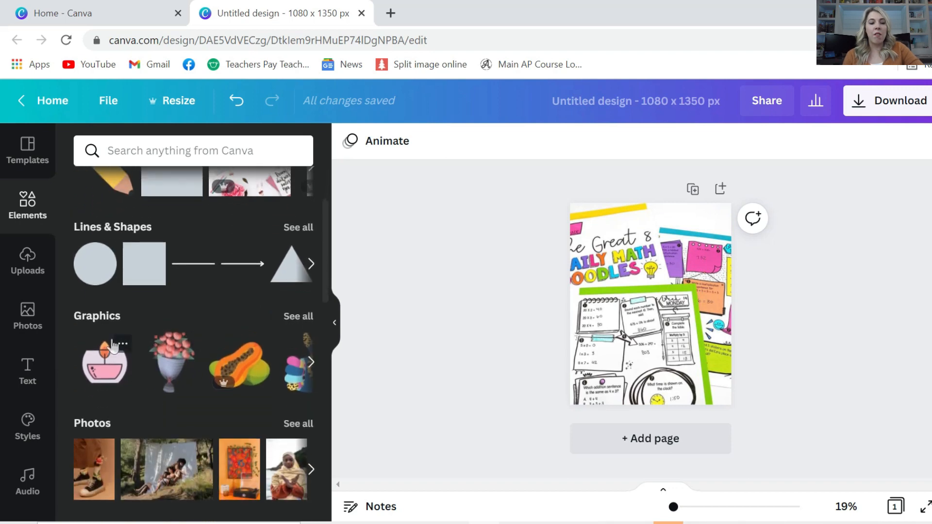
scroll(113, 346, up, 3)
scroll(112, 345, down, 12)
scroll(113, 345, down, 8)
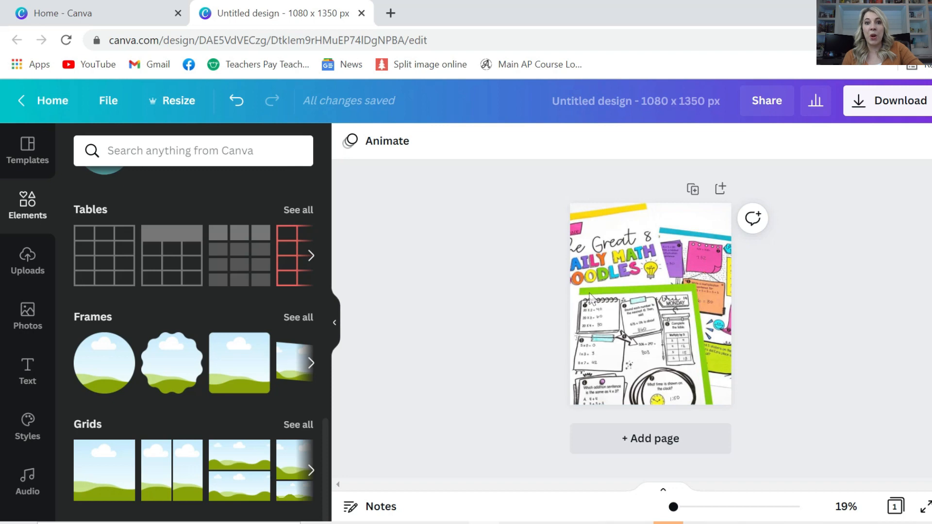
scroll(194, 251, up, 2)
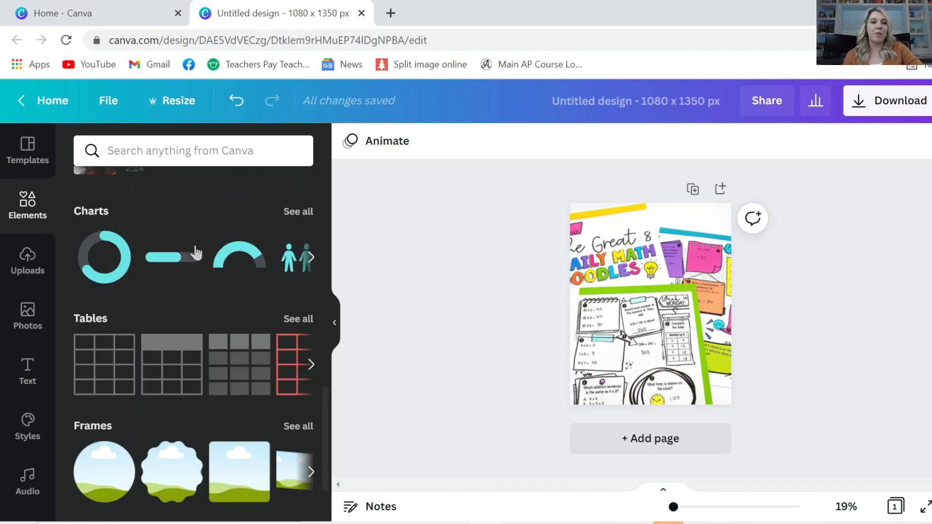
scroll(196, 251, up, 5)
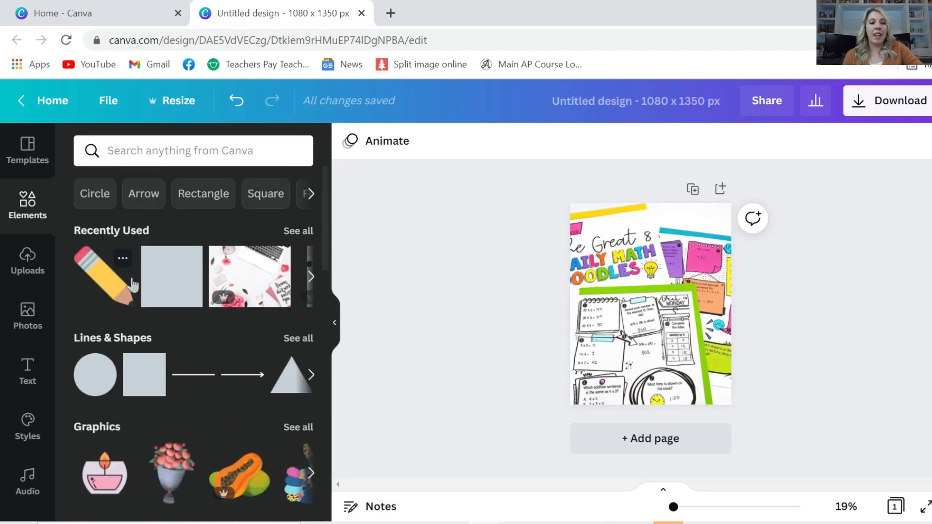
Step: Search the elements for Doodles and place the three-stroke burst doodle in the upper right of the page
click(184, 150)
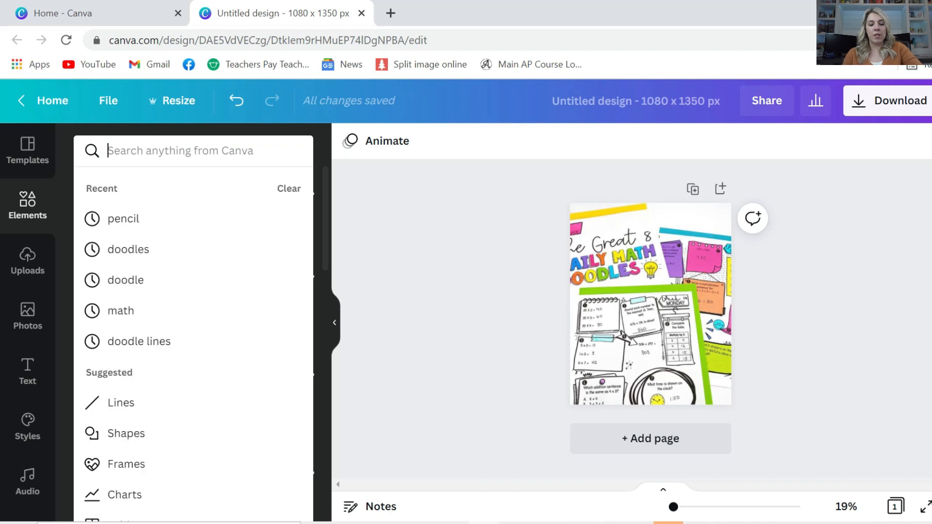
text(Doodles)
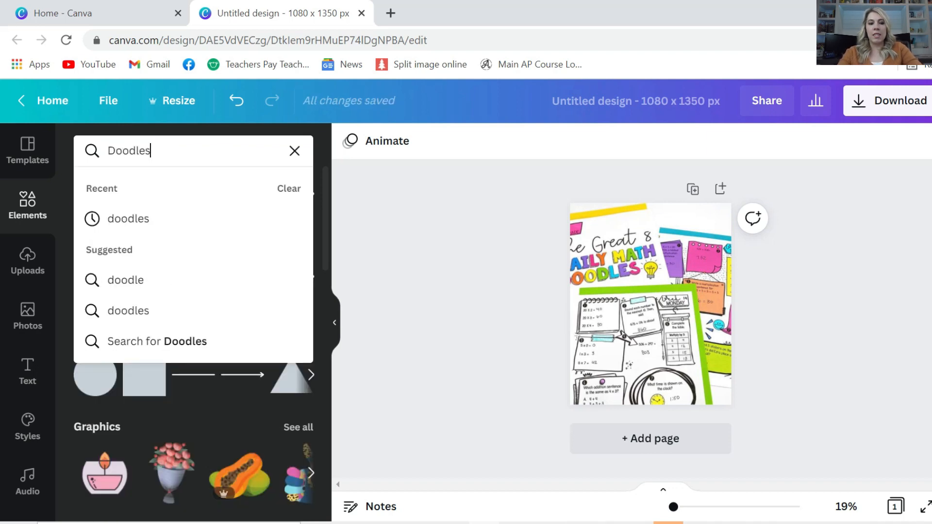
key(Return)
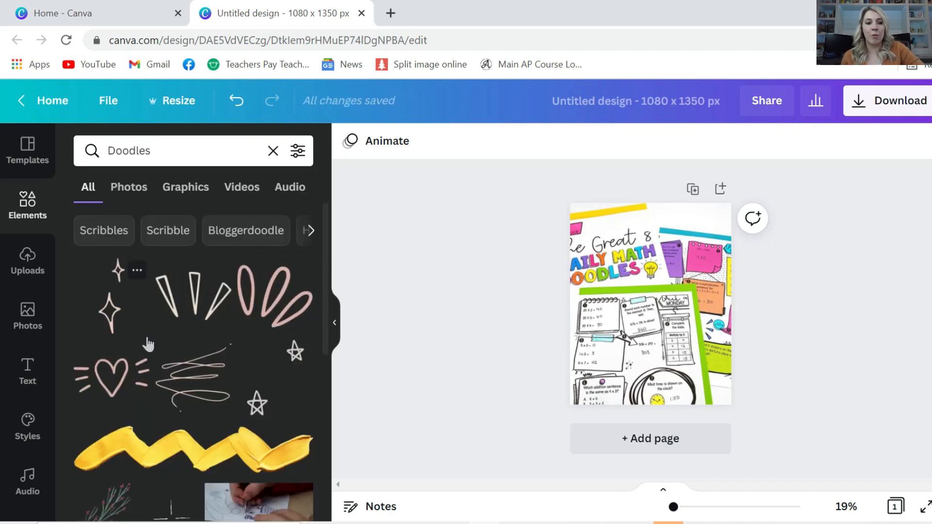
scroll(148, 345, down, 5)
scroll(148, 342, up, 5)
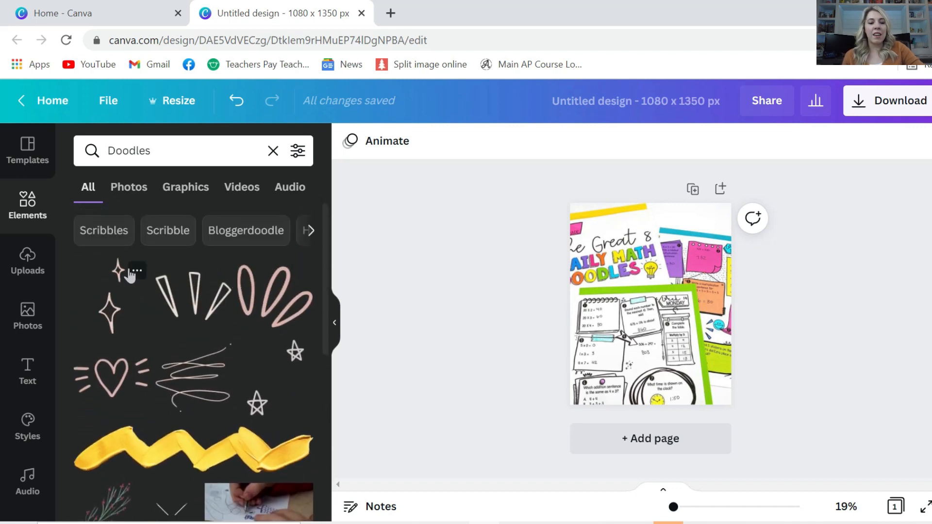
click(171, 297)
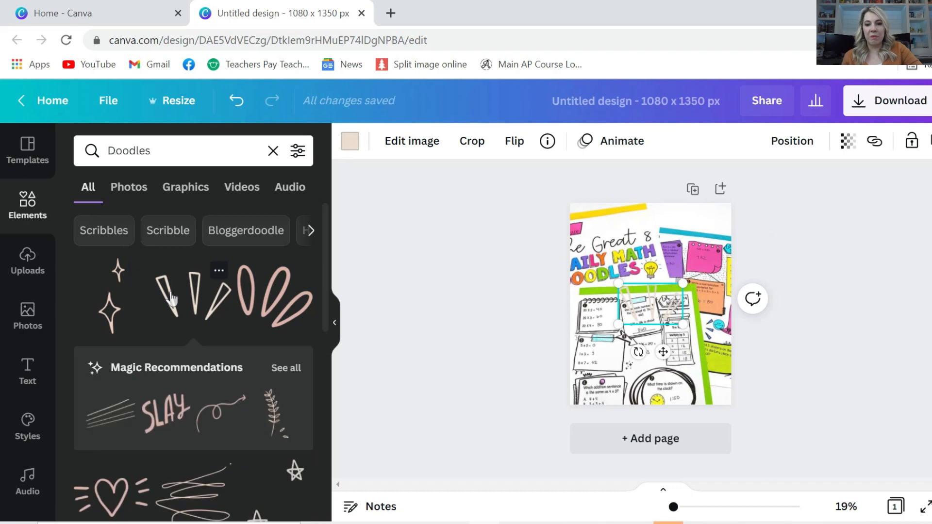
drag(649, 291, 689, 217)
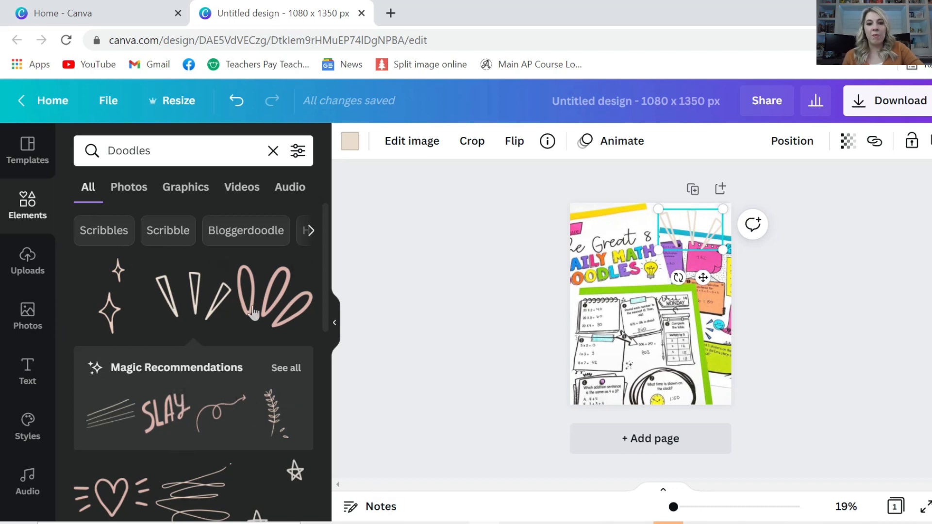
Step: Browse all Magic Recommendations for the burst doodle and place the beige painted rectangle over the left middle of the page
click(289, 368)
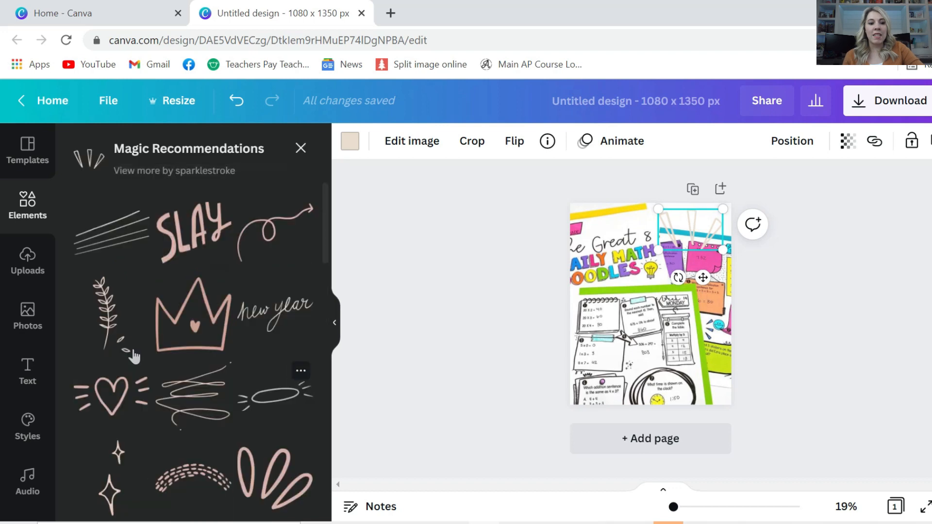
scroll(132, 356, down, 3)
scroll(132, 356, down, 10)
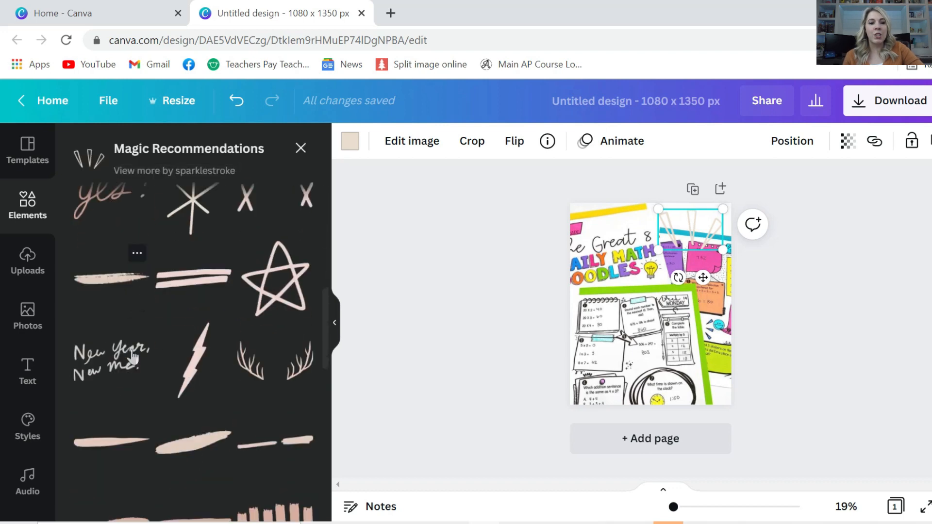
scroll(132, 357, down, 5)
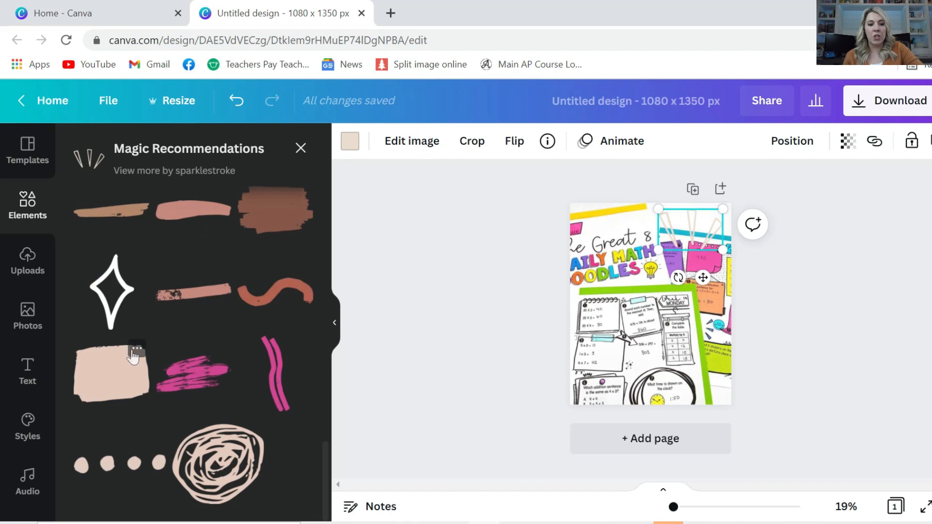
scroll(132, 355, up, 15)
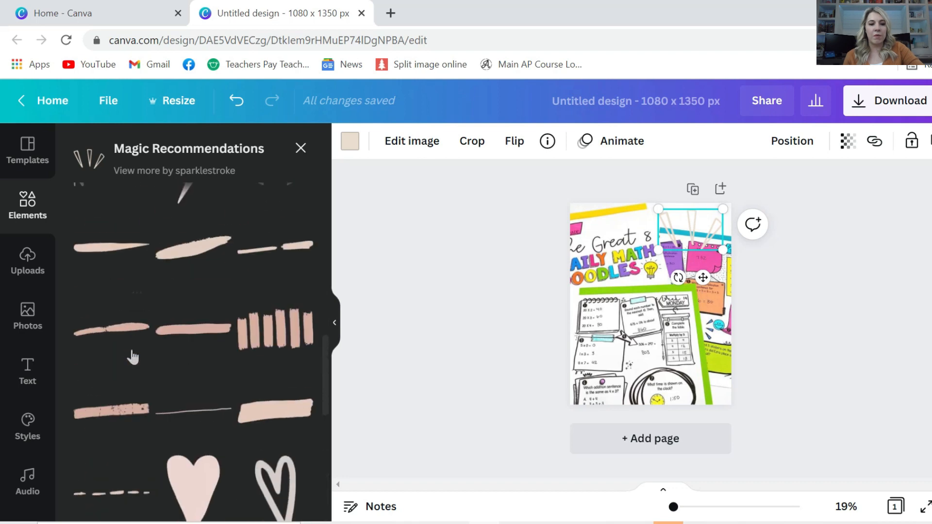
scroll(131, 356, down, 10)
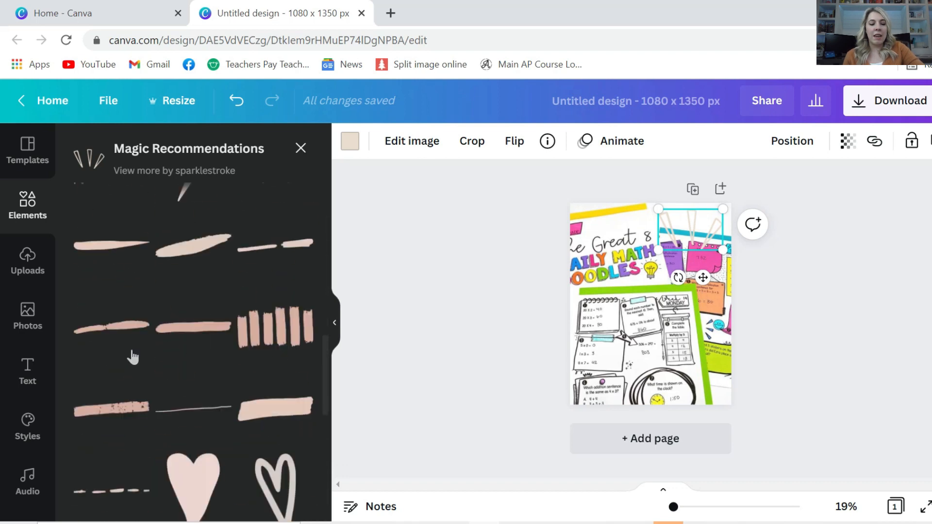
scroll(132, 355, down, 1)
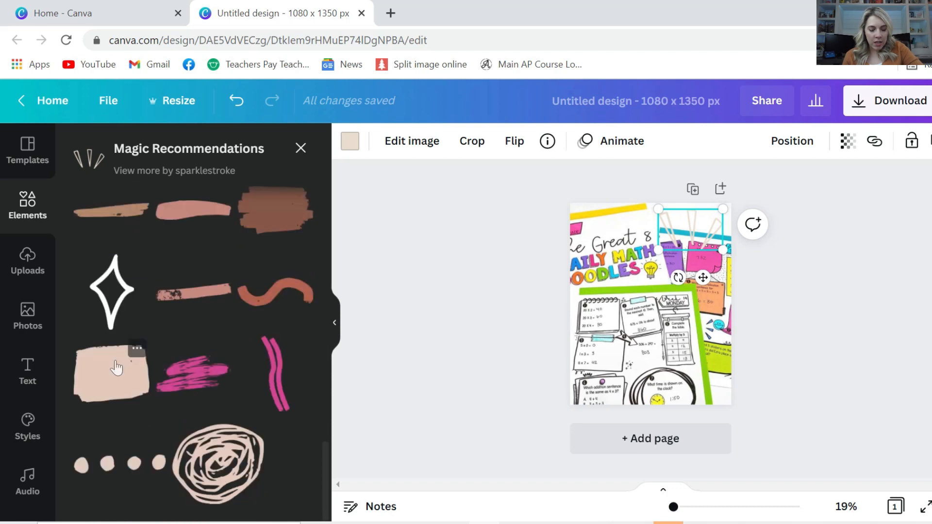
mouse_move(117, 367)
mouse_down()
mouse_move(443, 384)
mouse_move(585, 342)
mouse_move(673, 270)
mouse_up()
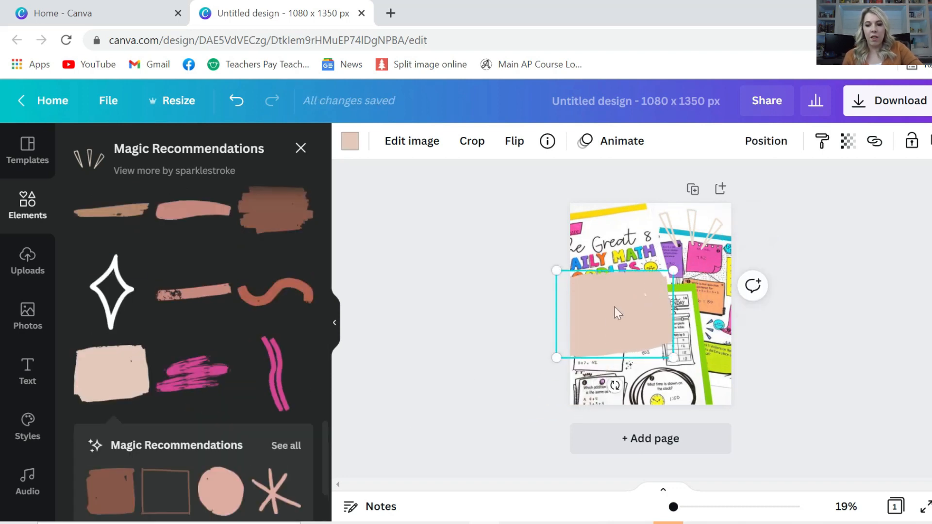
drag(613, 307, 617, 327)
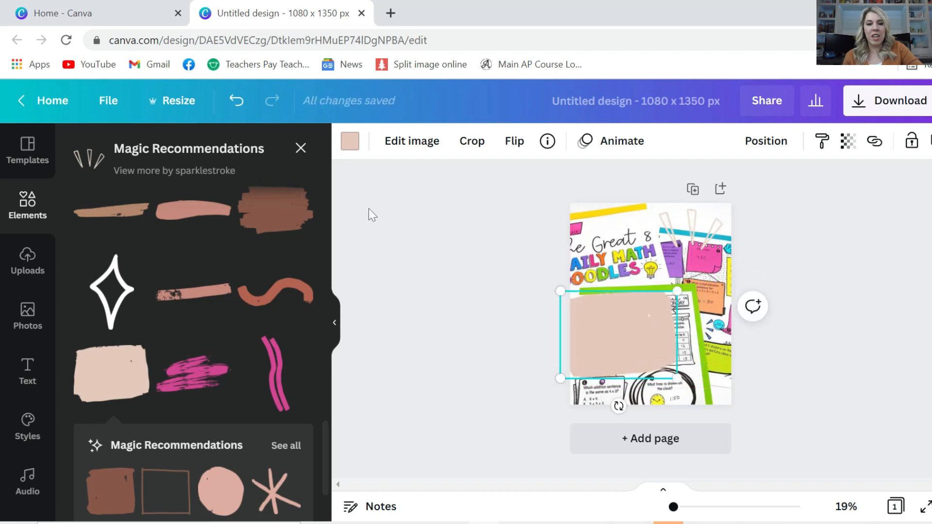
click(596, 235)
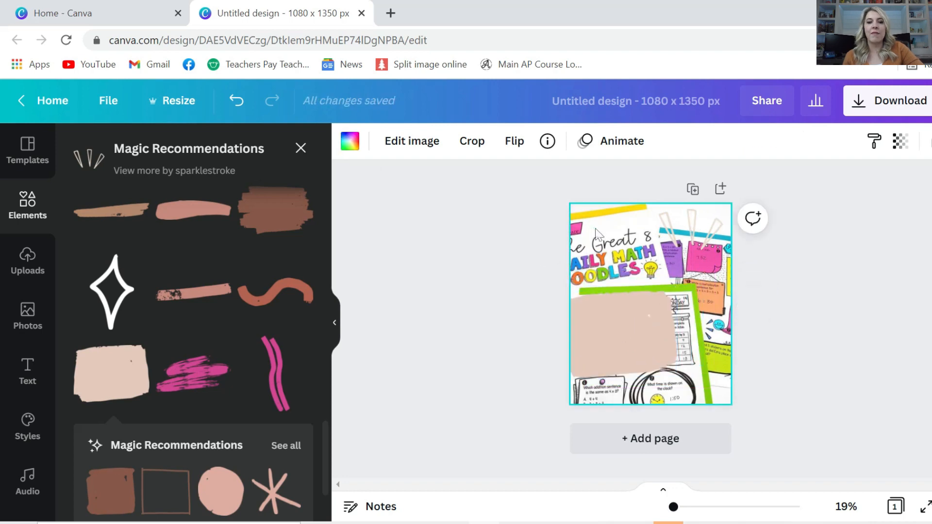
click(300, 148)
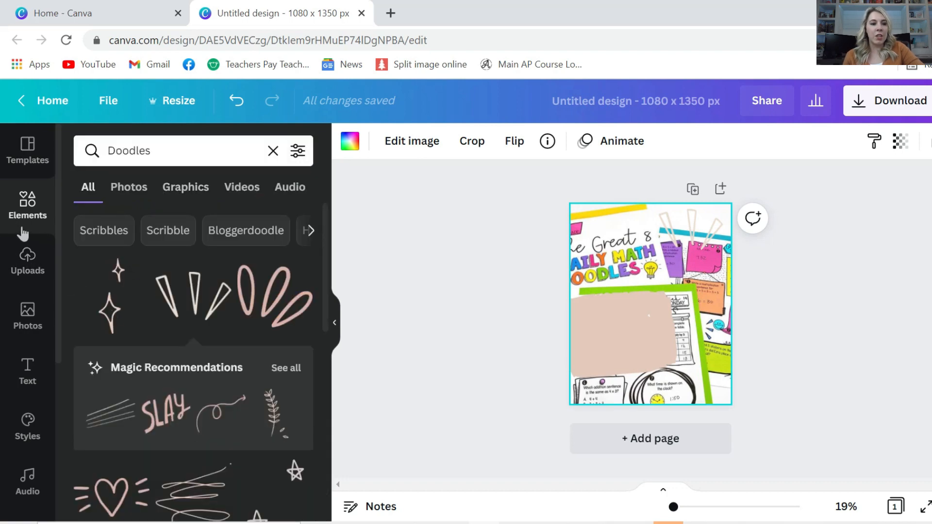
Step: Add a square shape at the page's upper-left corner and enlarge it to cover the whole page
click(24, 213)
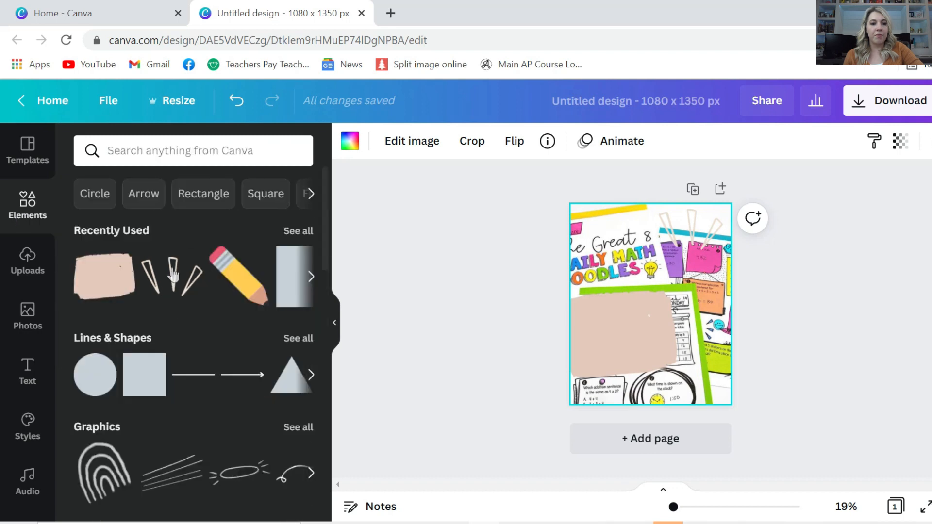
drag(144, 375, 587, 228)
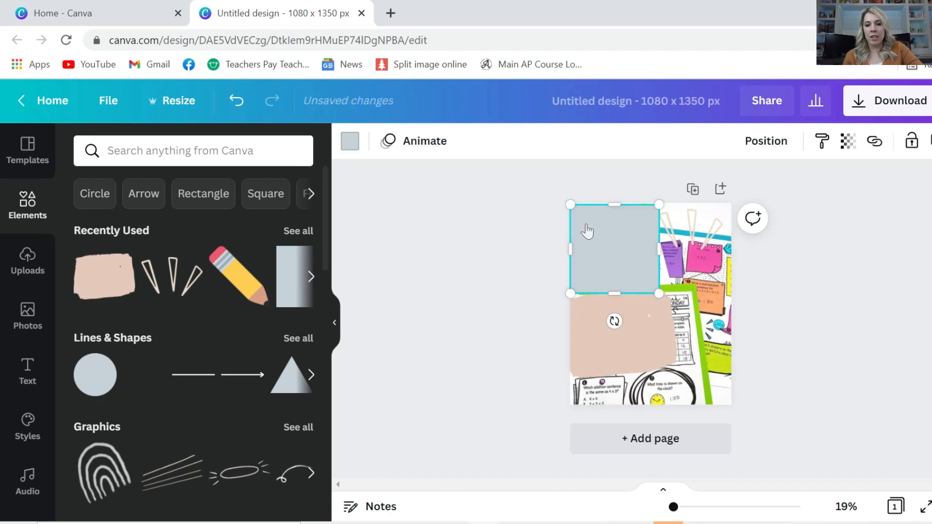
drag(658, 287, 734, 442)
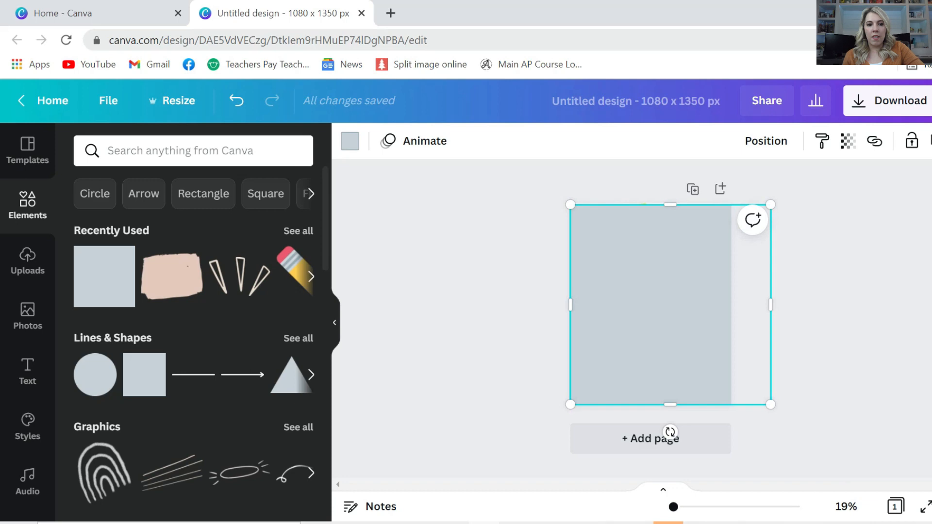
Step: Recolor the page-covering square with the teal brand color and set its transparency to 60
click(355, 147)
click(131, 330)
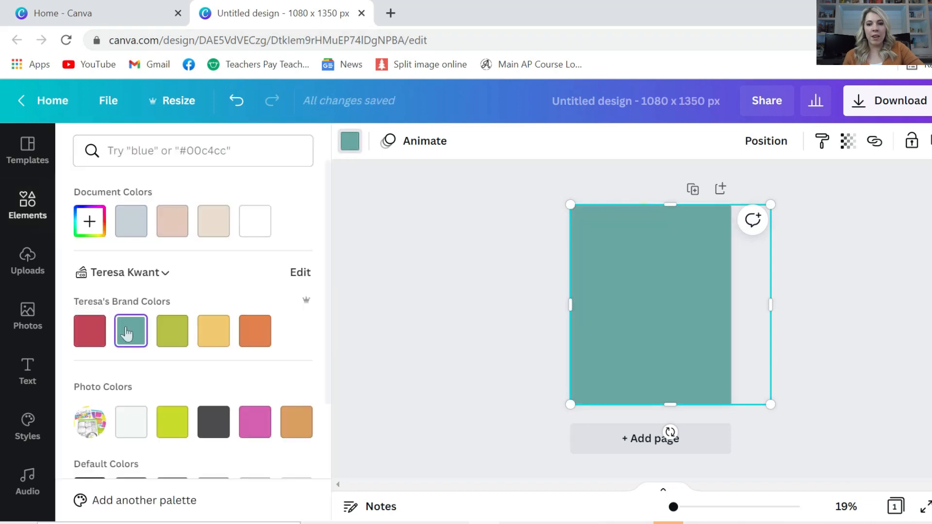
click(848, 140)
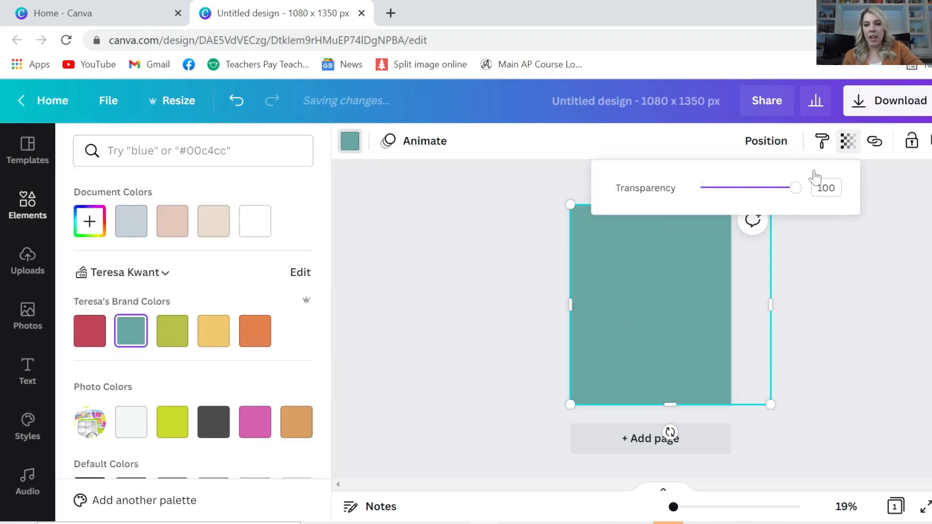
drag(798, 197, 757, 194)
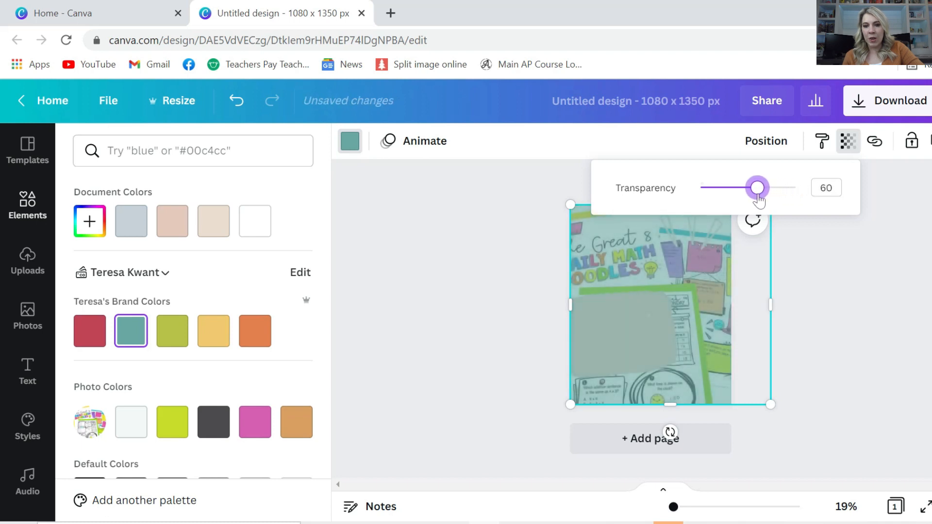
Step: Send the teal overlay square to the back, behind the painted rectangle and burst doodle
click(652, 288)
right_click(652, 288)
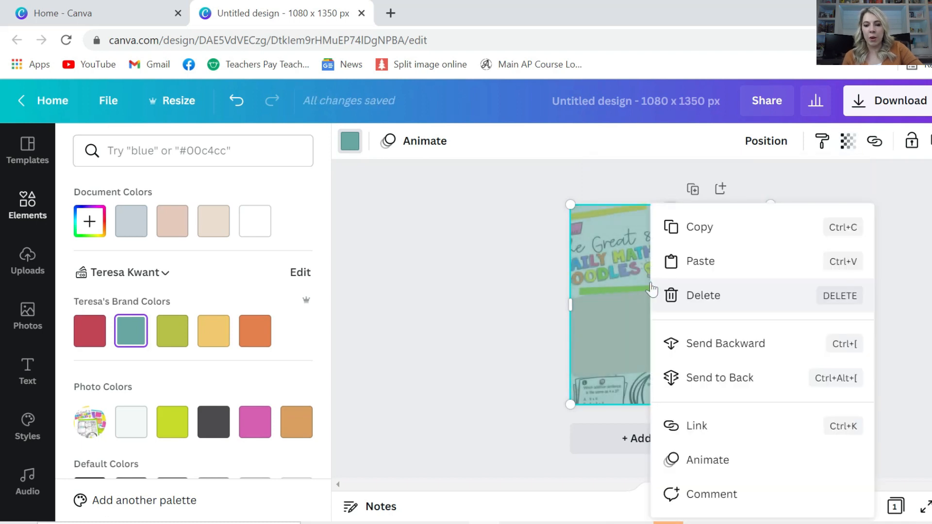
click(679, 378)
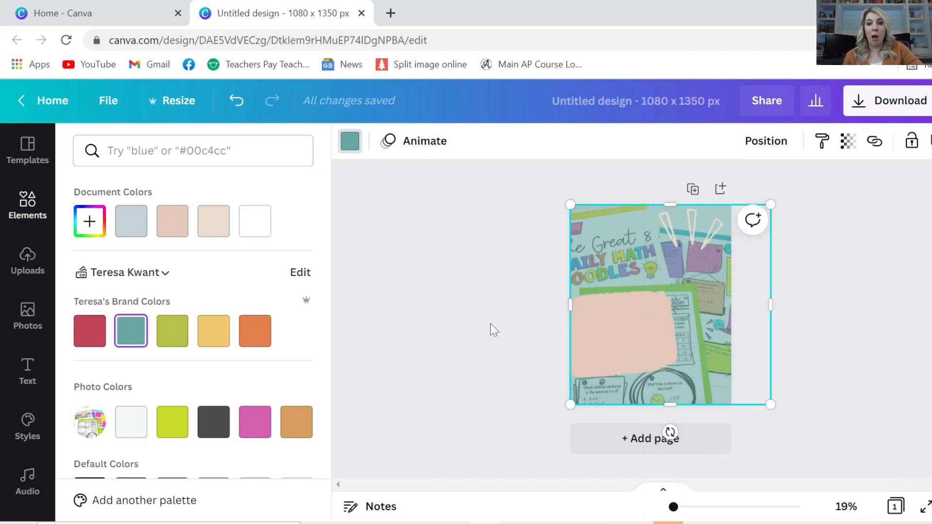
Step: Recolor the painted rectangle and the three-stroke burst doodle black
click(621, 305)
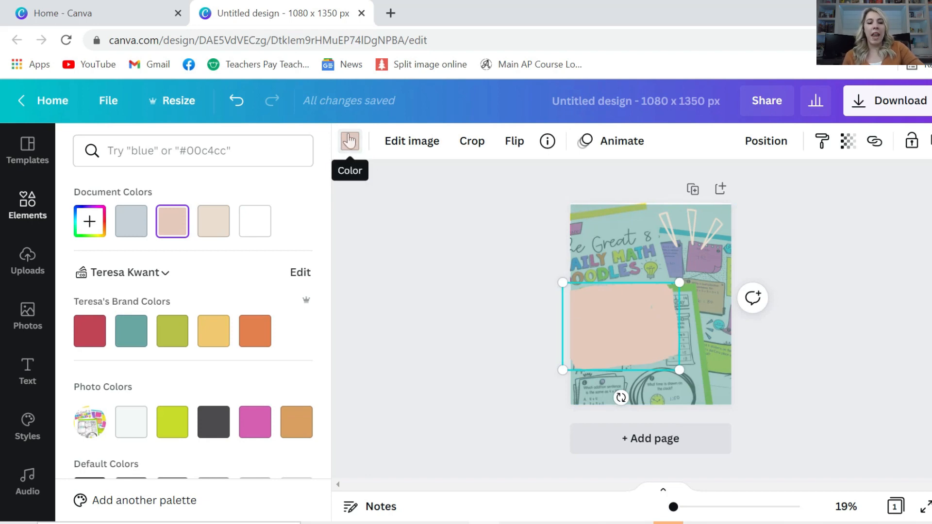
scroll(232, 360, down, 3)
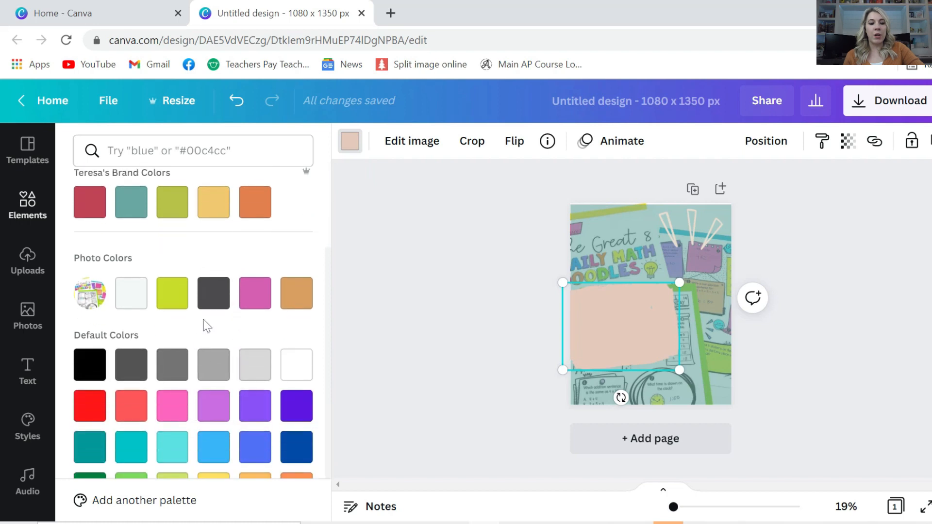
click(214, 293)
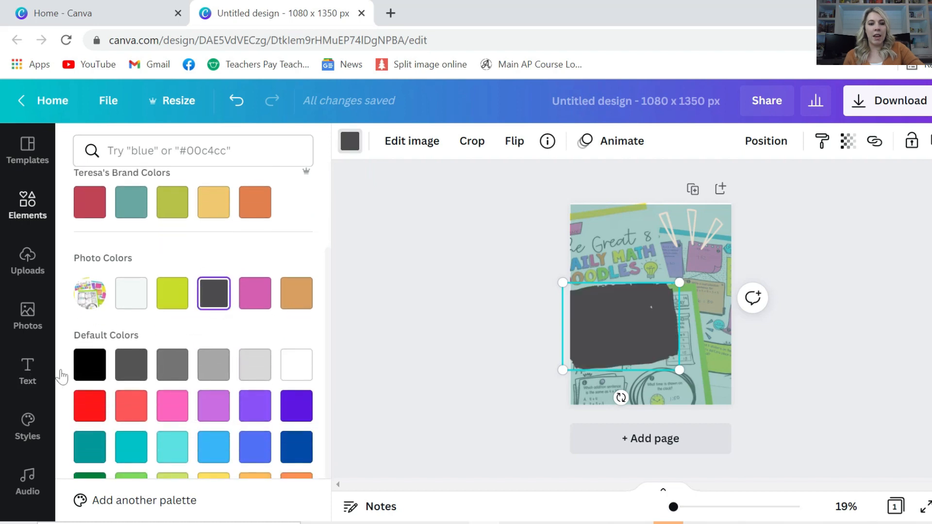
click(88, 370)
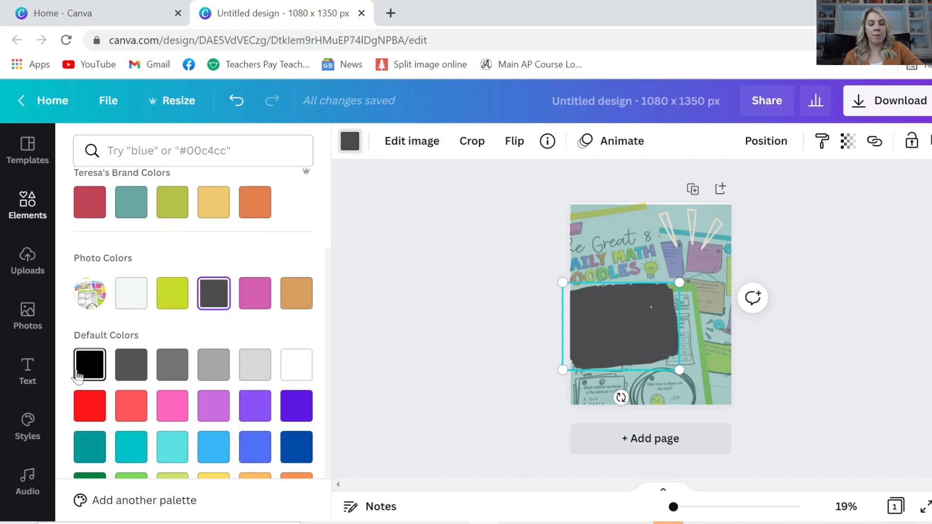
click(674, 225)
click(95, 368)
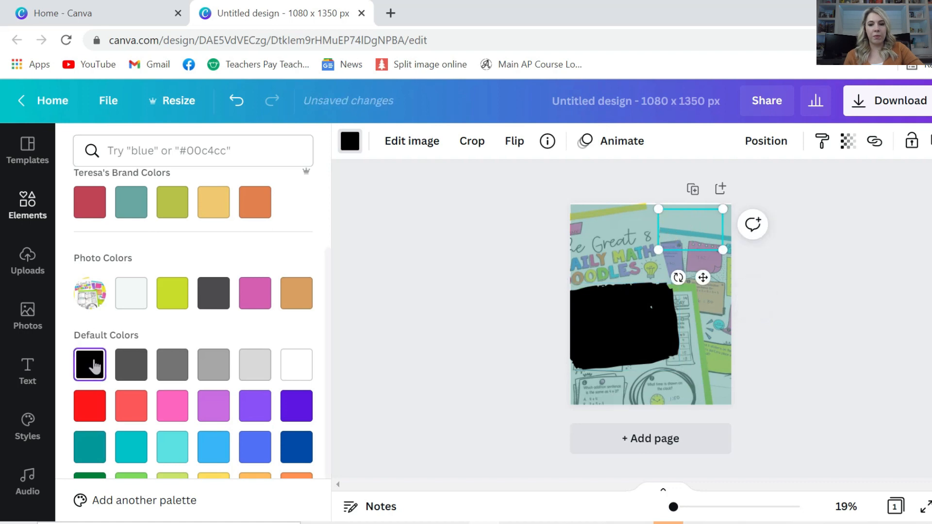
click(580, 247)
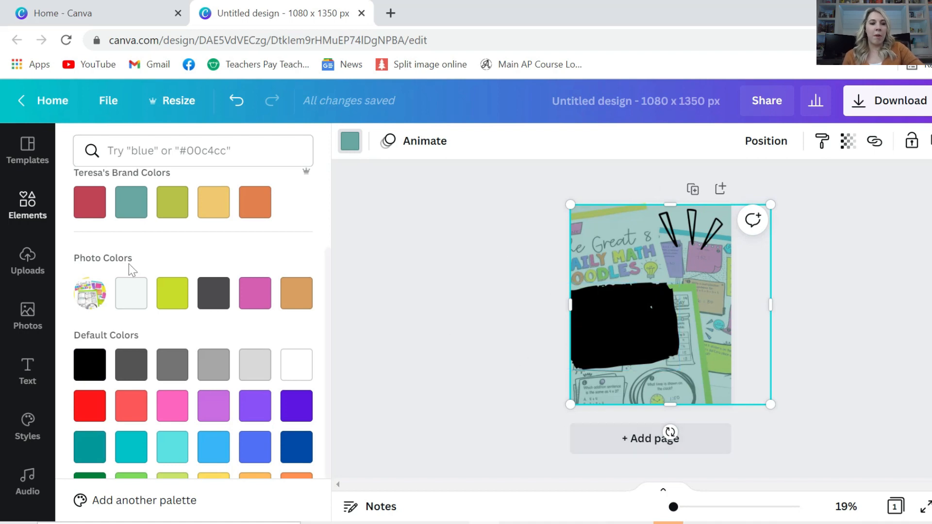
Step: Add a subheading text box, enlarge it to size 64.7 and replace its text with MATH DOODLE JOURNALS
click(29, 364)
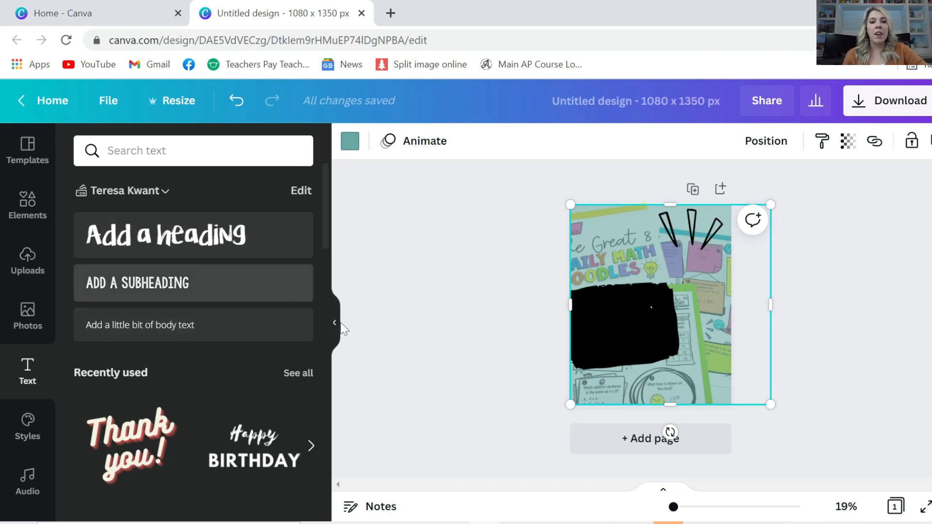
click(151, 290)
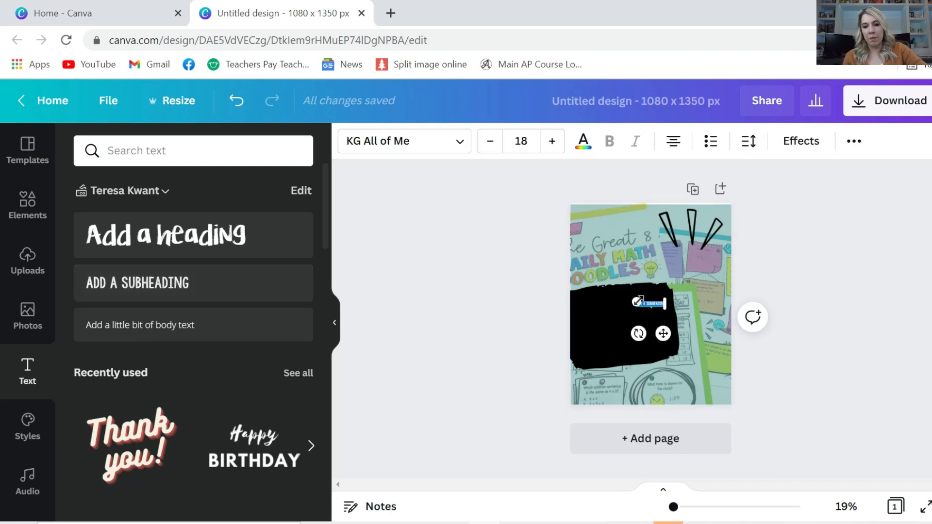
drag(622, 297, 533, 266)
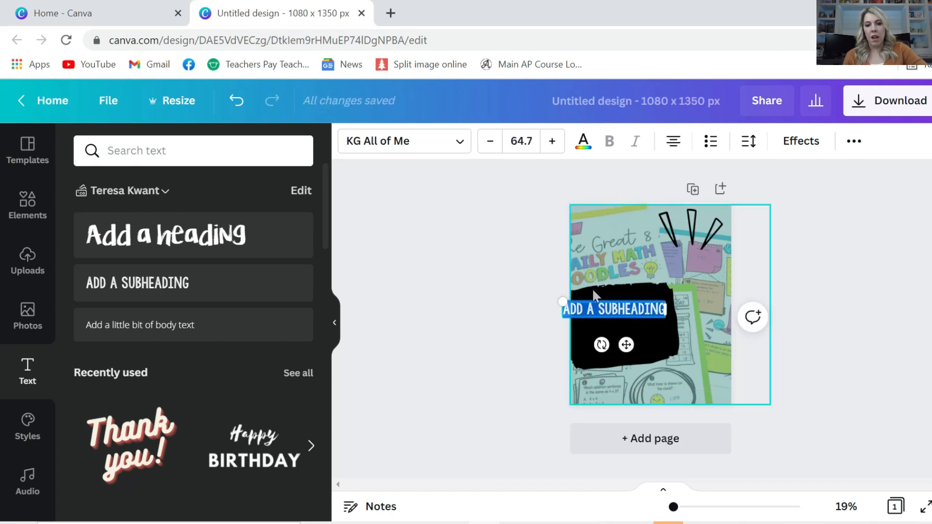
click(582, 141)
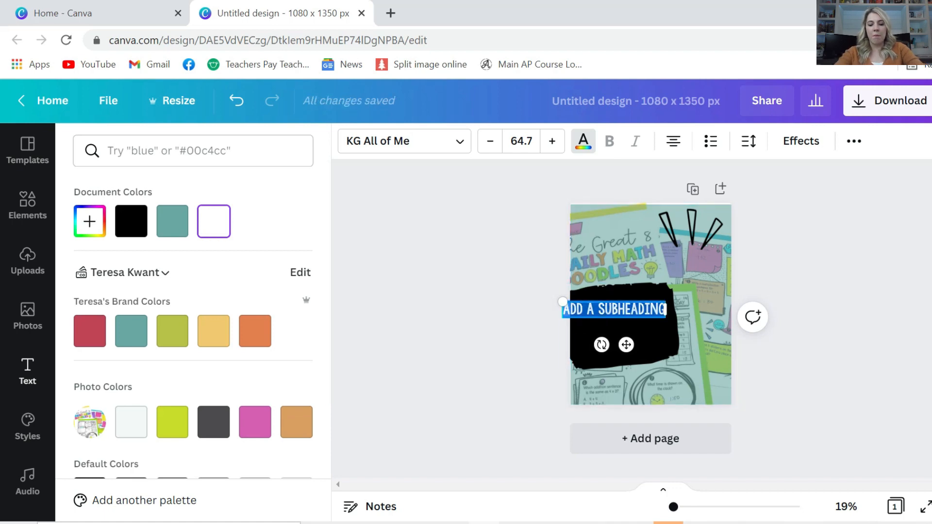
text(MATH DOODL)
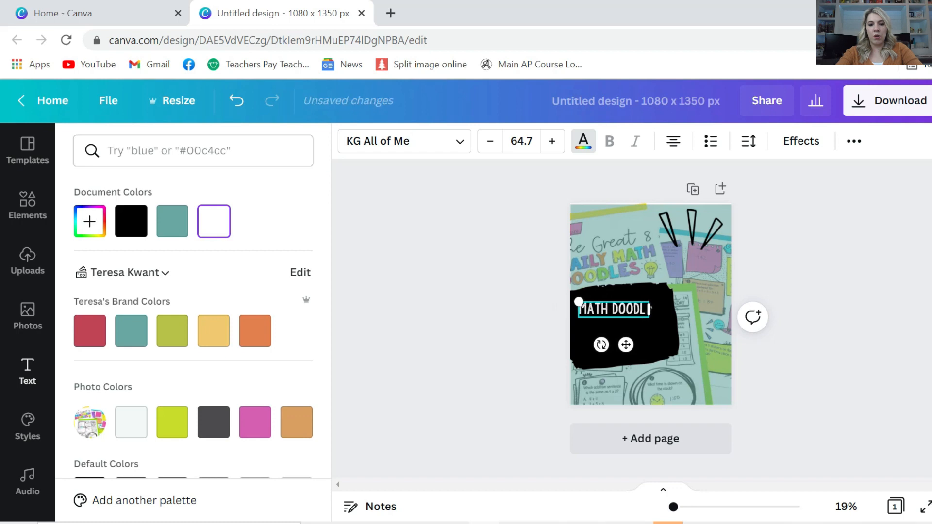
text(E JOURNALS)
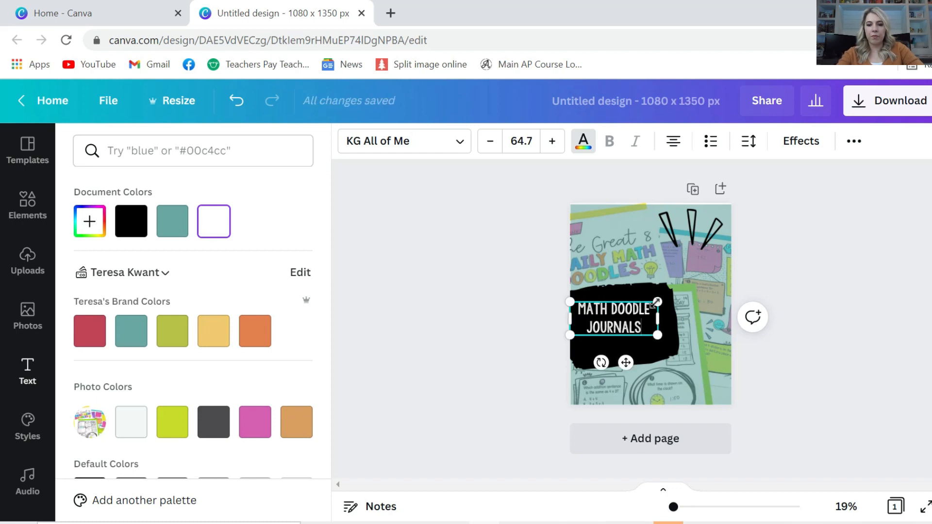
Step: Enlarge the title text to size 101, enlarge the black painted rectangle and position the title over it
drag(667, 297, 689, 295)
drag(732, 304, 738, 304)
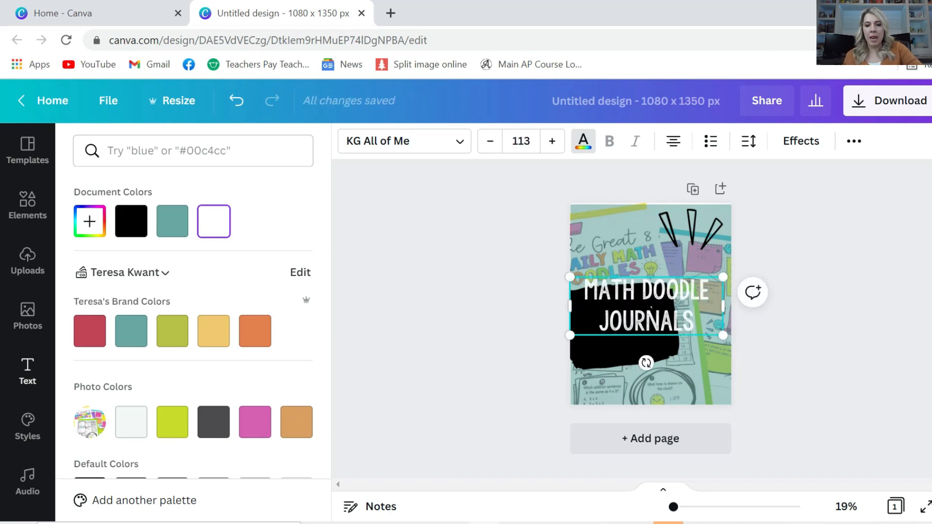
drag(570, 278, 586, 283)
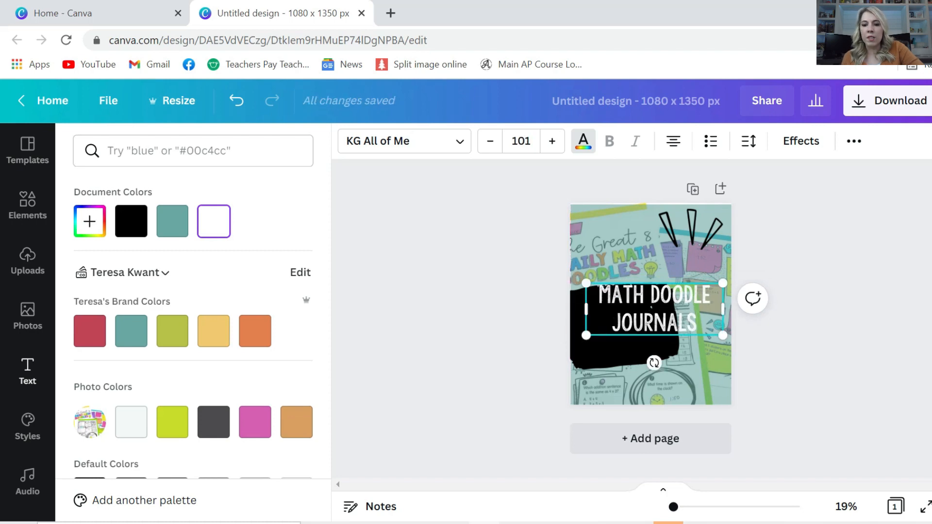
mouse_move(651, 281)
mouse_down()
mouse_move(624, 297)
mouse_move(690, 275)
mouse_up()
click(675, 290)
click(655, 334)
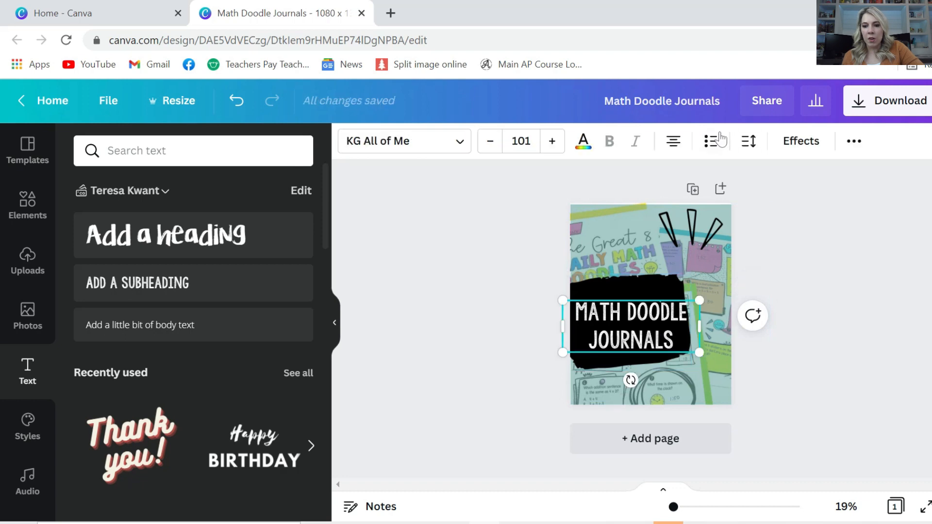
Step: Tighten the title's line spacing, widen its letter spacing and move the text up to fit inside the black rectangle
click(749, 142)
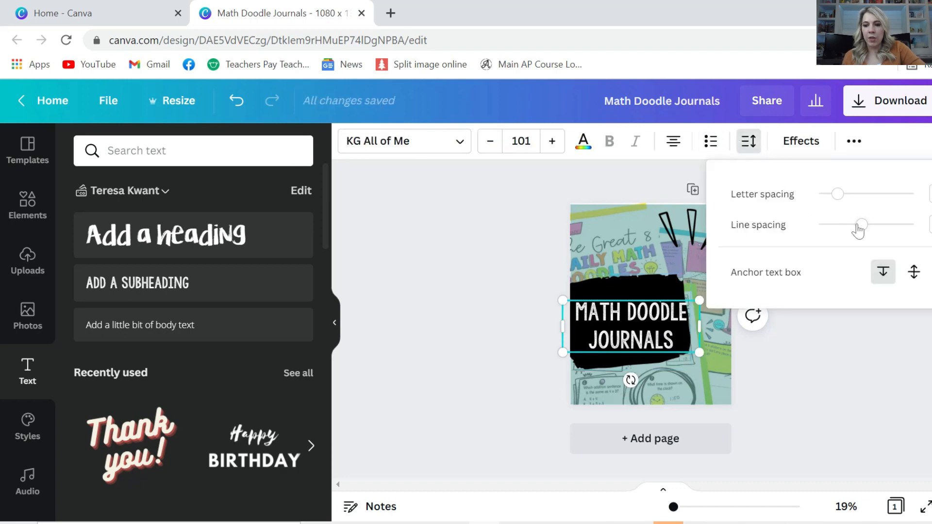
drag(858, 231, 848, 231)
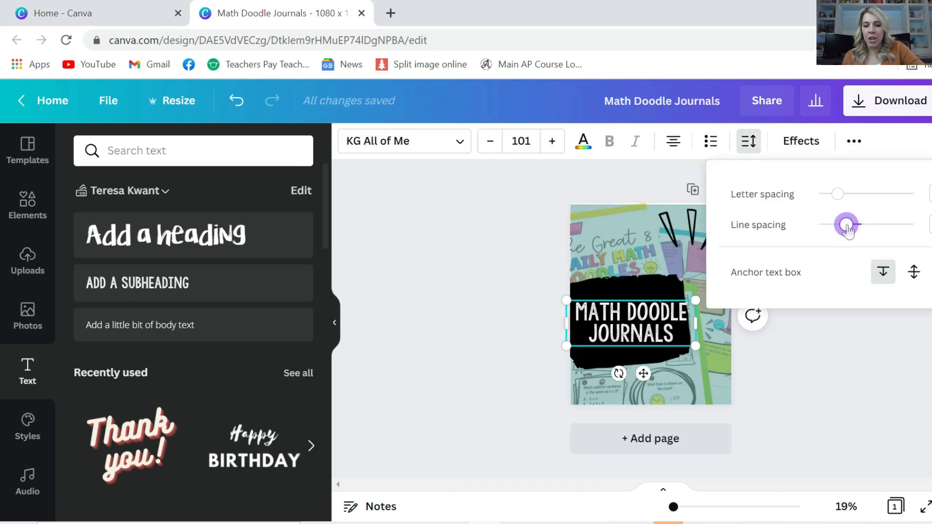
mouse_move(834, 194)
mouse_down()
mouse_move(853, 200)
mouse_move(827, 209)
mouse_move(852, 196)
mouse_up()
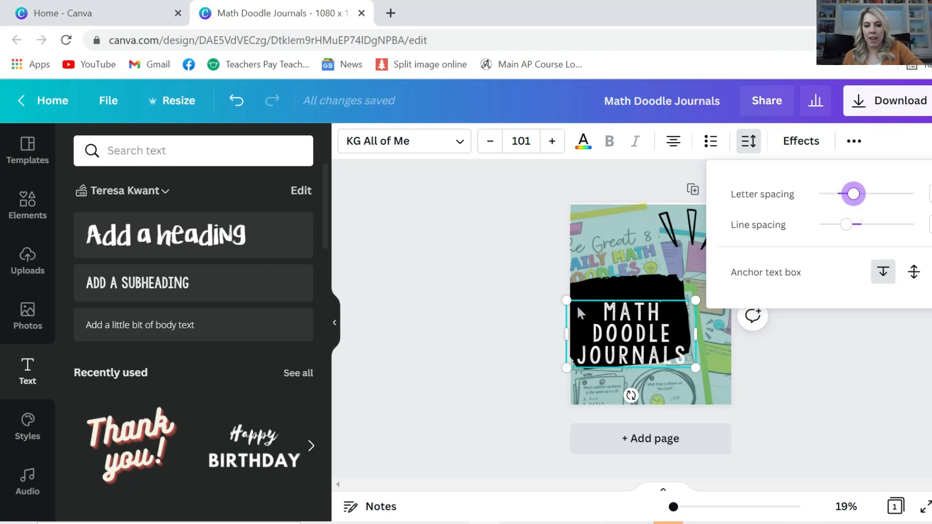
click(603, 312)
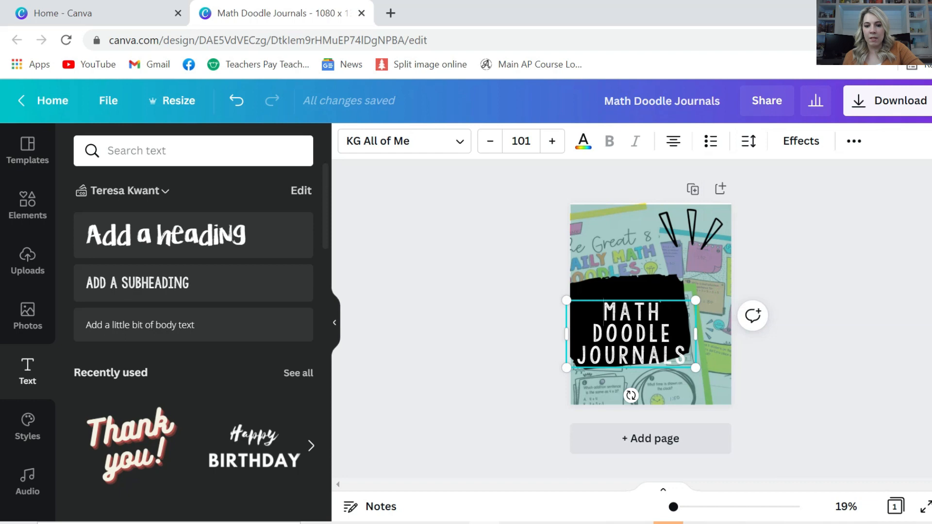
drag(588, 296, 583, 283)
Step: Set the black painted rectangle's transparency to 68
click(659, 284)
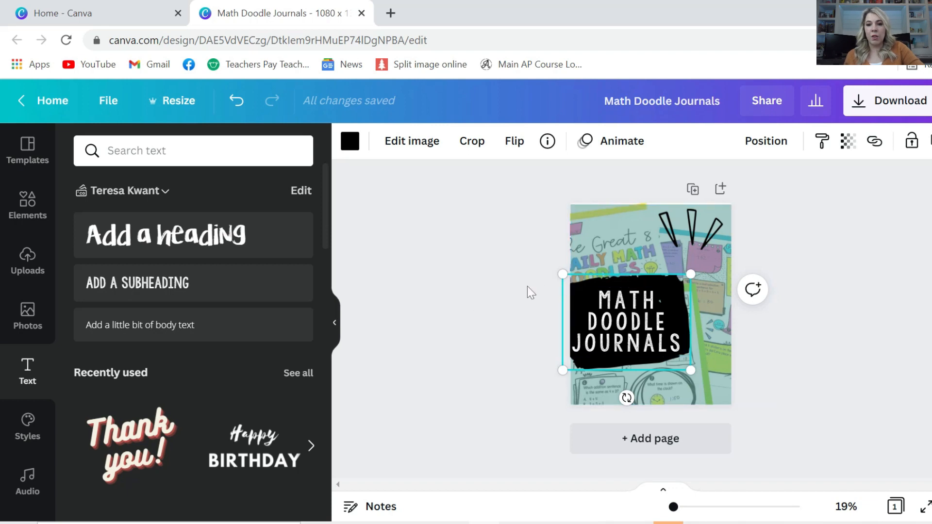
click(847, 140)
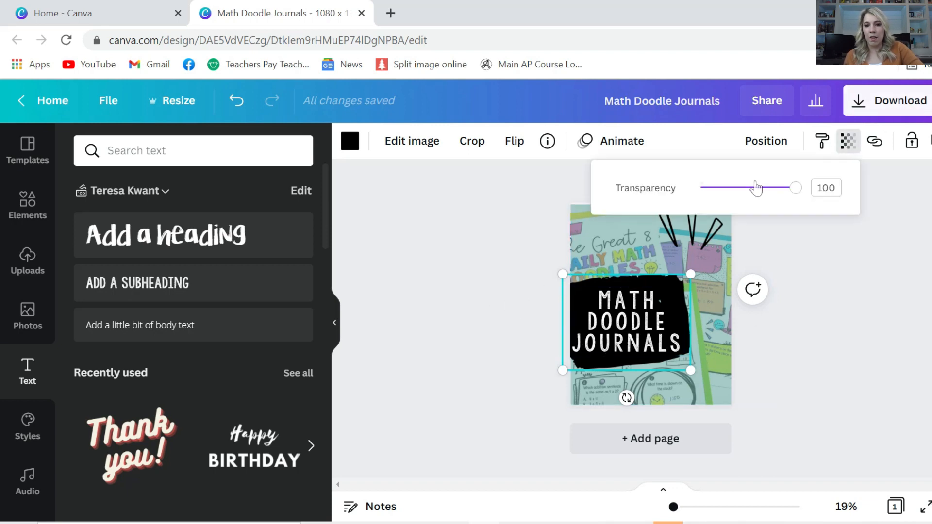
drag(791, 190, 766, 202)
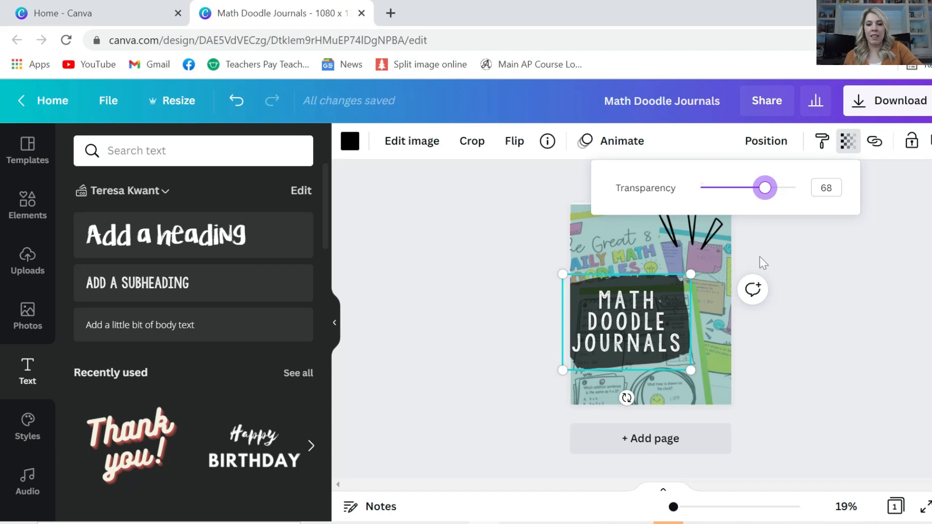
click(786, 294)
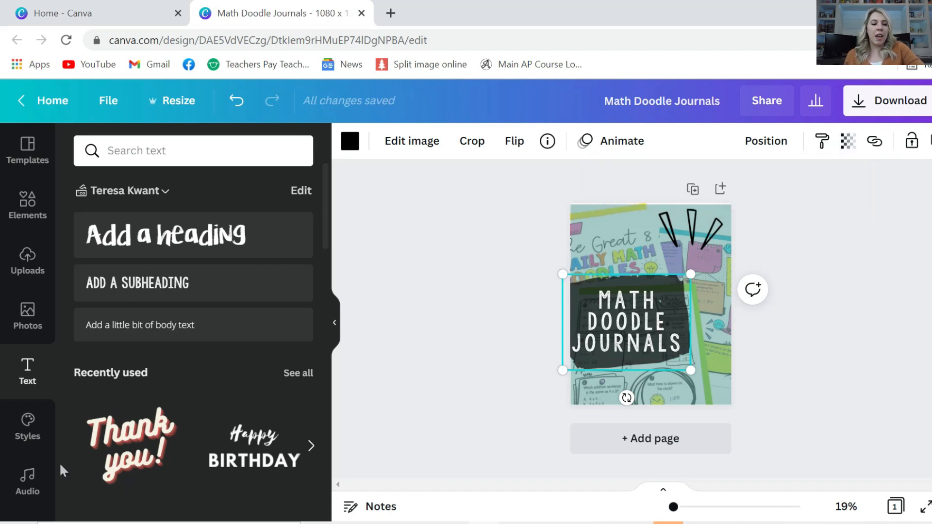
Step: Add the white circular brand logo at a small size in the page's lower-right corner
scroll(14, 443, down, 5)
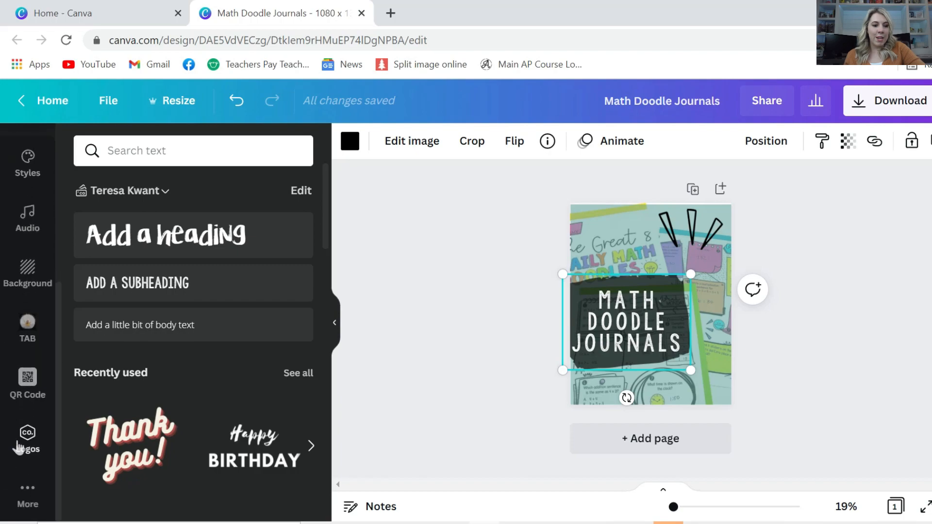
click(18, 446)
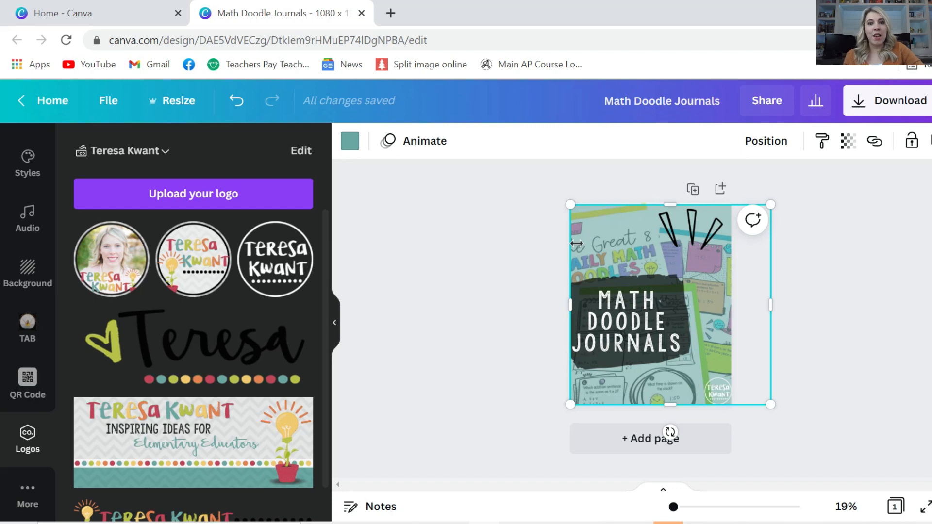
click(473, 249)
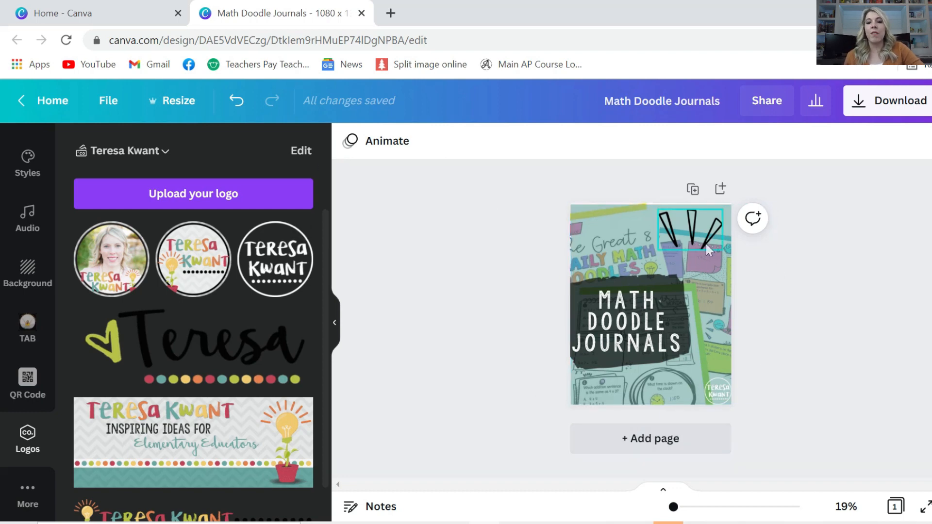
Step: Duplicate the page and replace the title on page 2 with USE THESE DAILY!
click(694, 189)
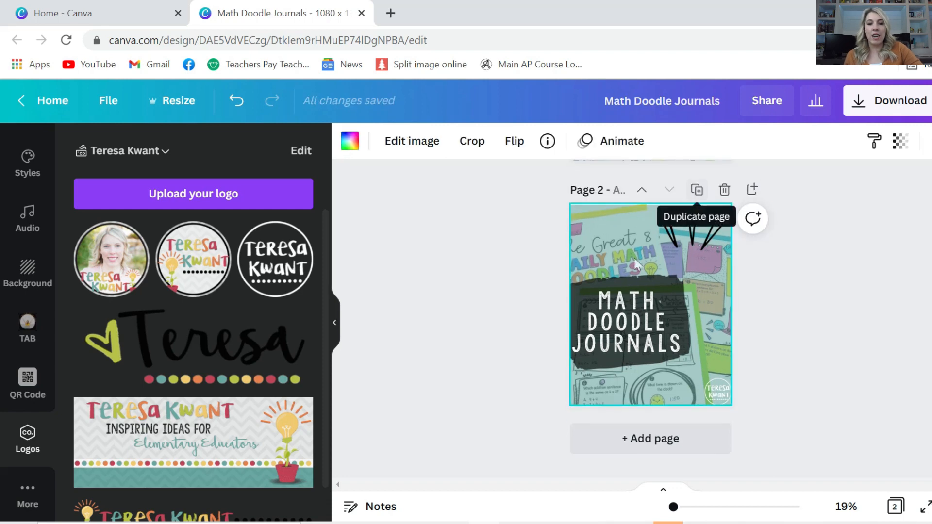
scroll(629, 260, up, 4)
scroll(630, 262, down, 2)
scroll(630, 262, up, 1)
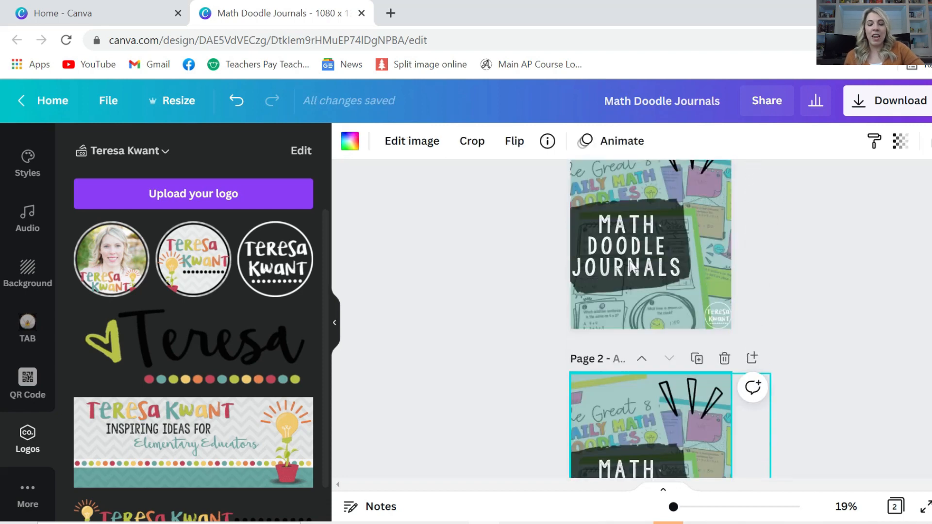
scroll(629, 272, down, 2)
double_click(622, 394)
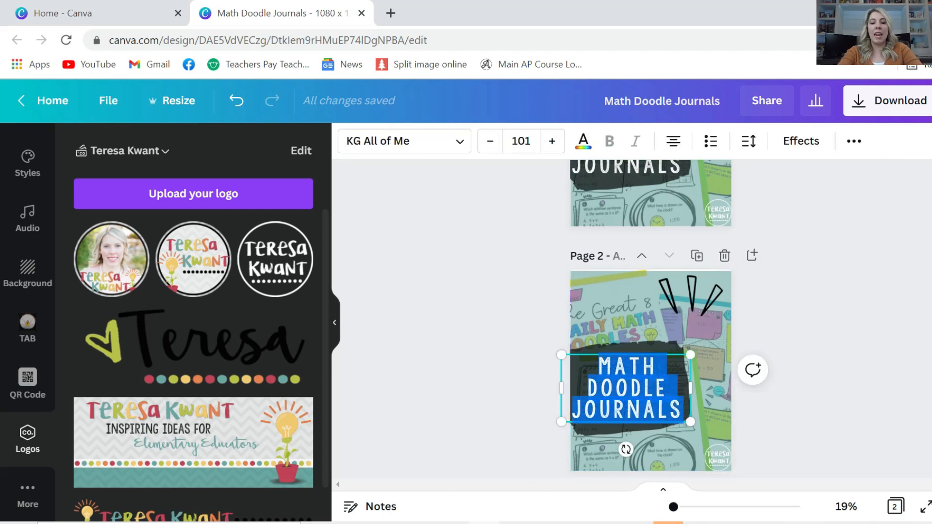
text(USE THESE DAIL)
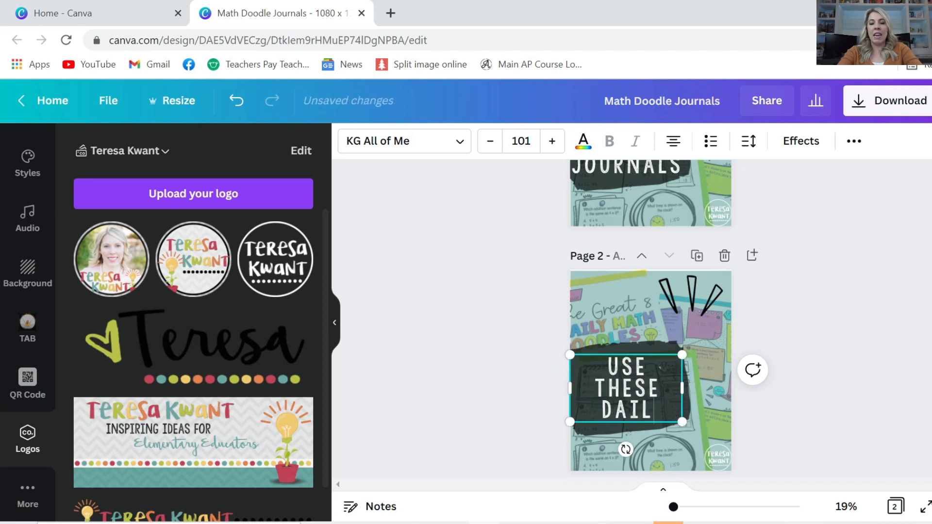
text(Y!)
Step: Recolor the overlay square on page 2 with the red brand color
click(584, 304)
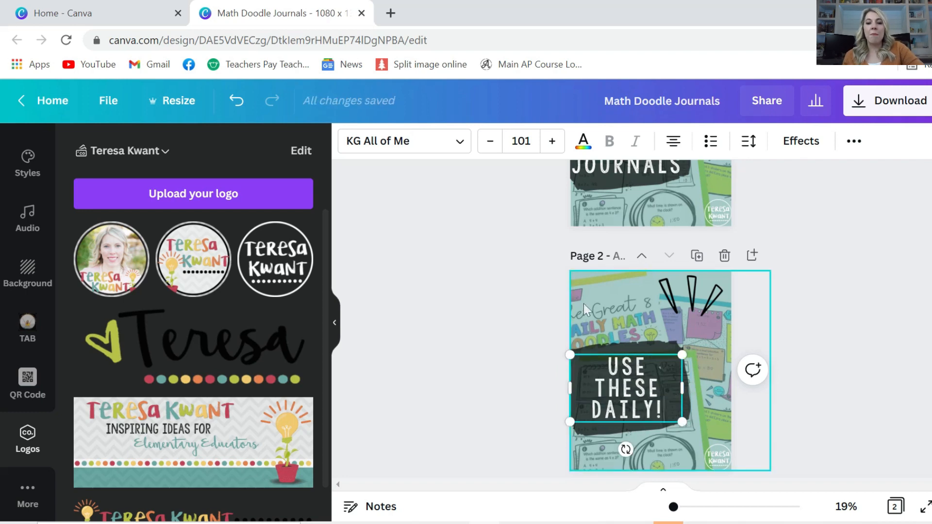
click(349, 141)
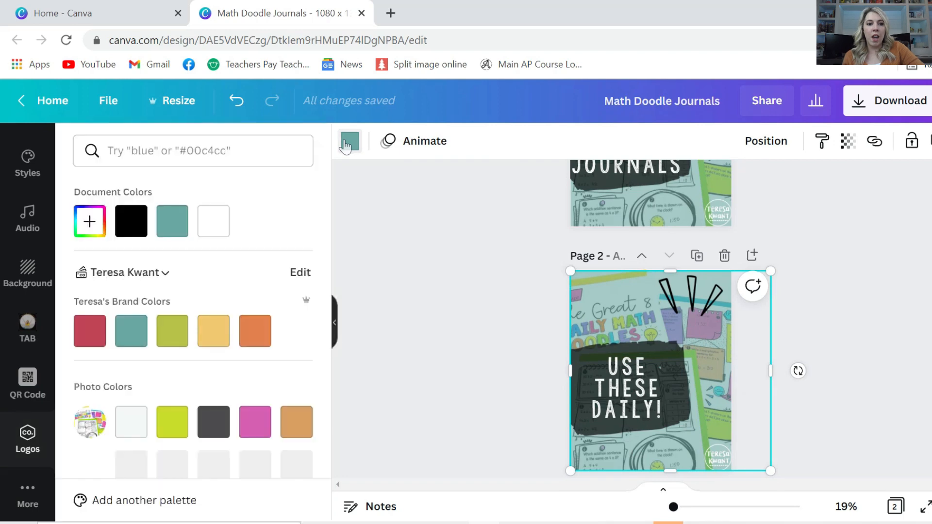
click(106, 333)
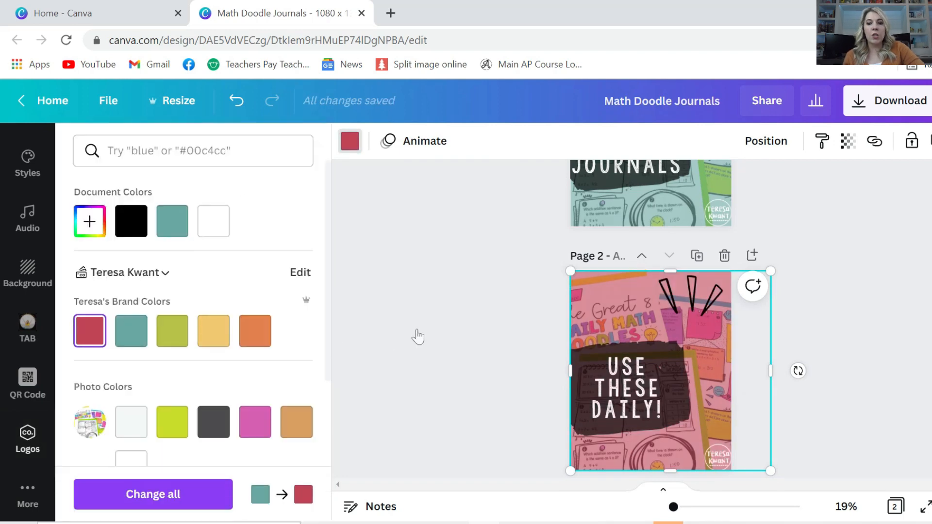
Step: Duplicate page 2, replace the title on page 3 with PERFECT FOR MORNING WORK, and shift it up onto the black brush shape
scroll(438, 327, down, 2)
scroll(439, 327, up, 2)
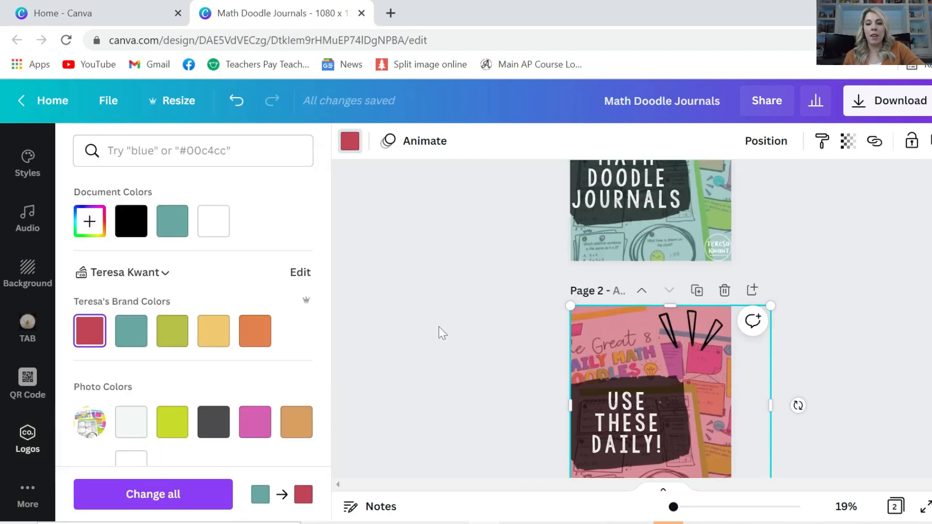
click(696, 290)
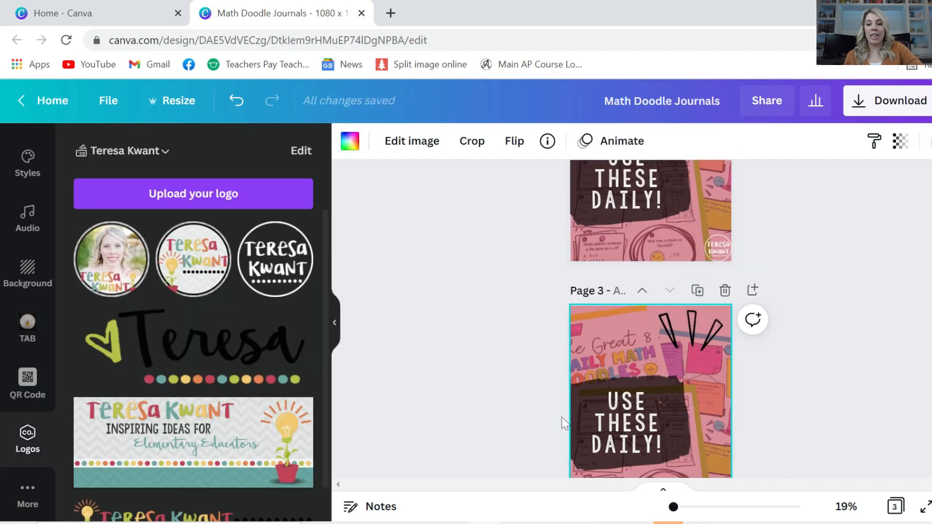
double_click(626, 422)
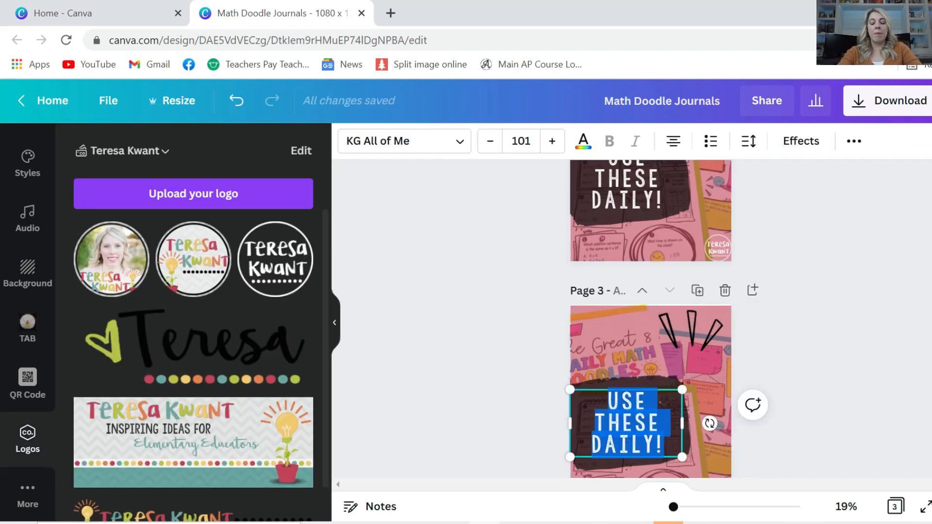
text(PER)
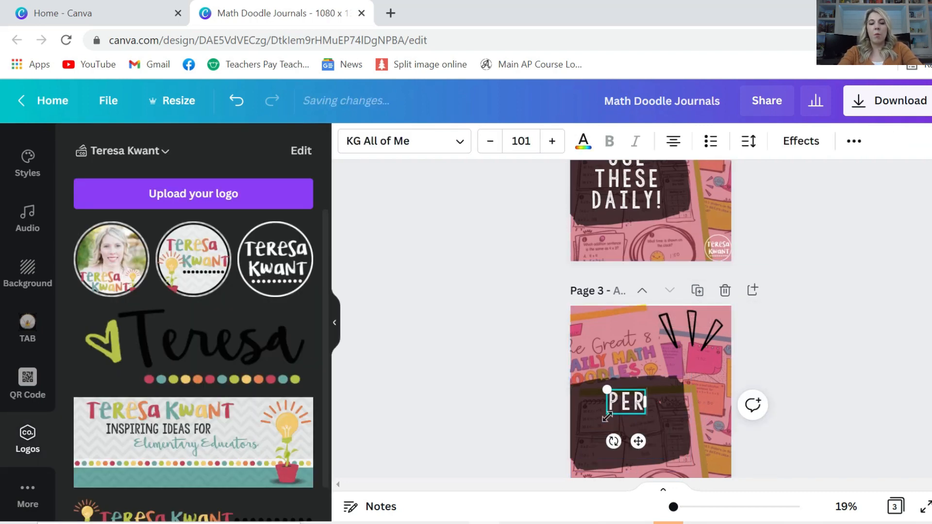
text(FECT FOR MORNING WORK)
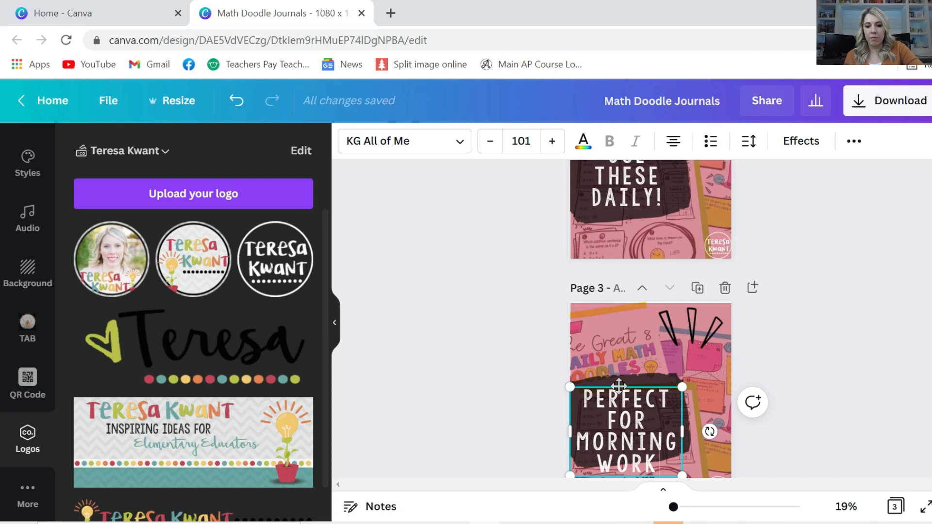
drag(618, 386, 618, 371)
Step: Recolor the overlay square on page 3 with the orange brand color
click(611, 327)
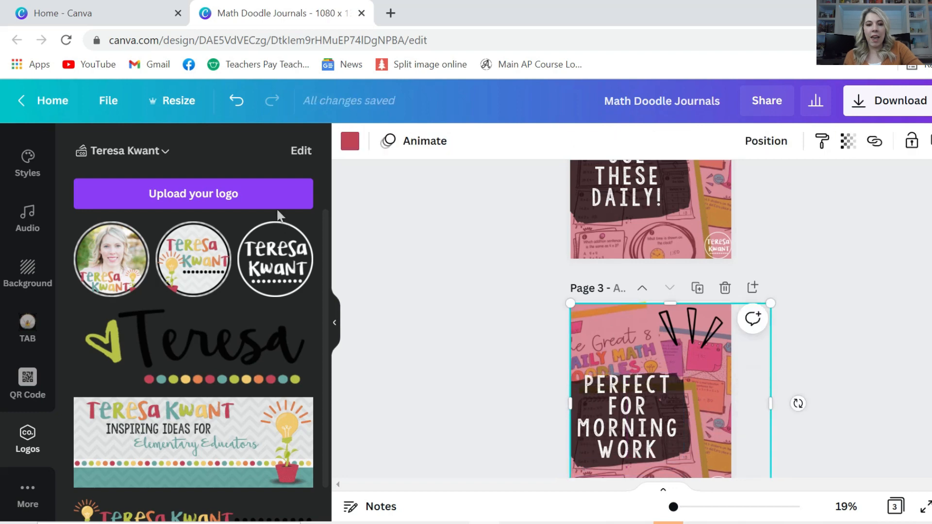
click(350, 140)
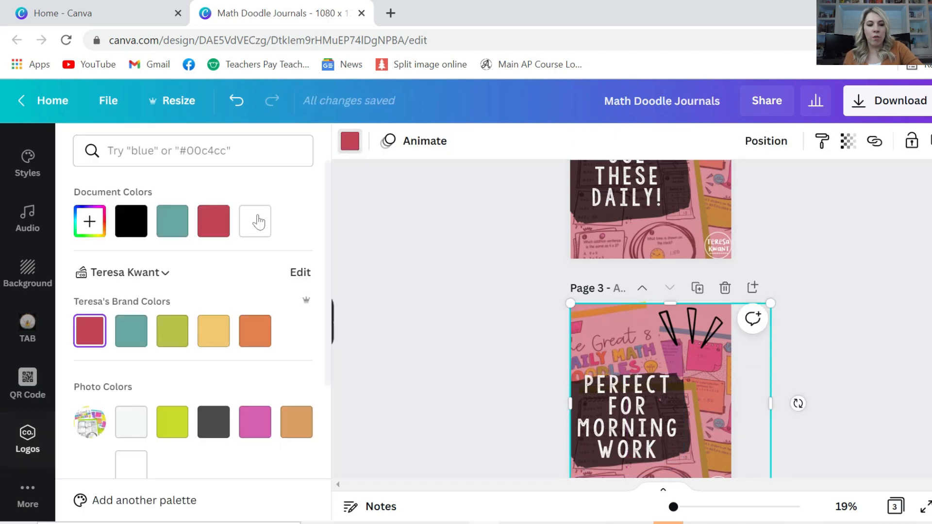
click(267, 333)
click(497, 328)
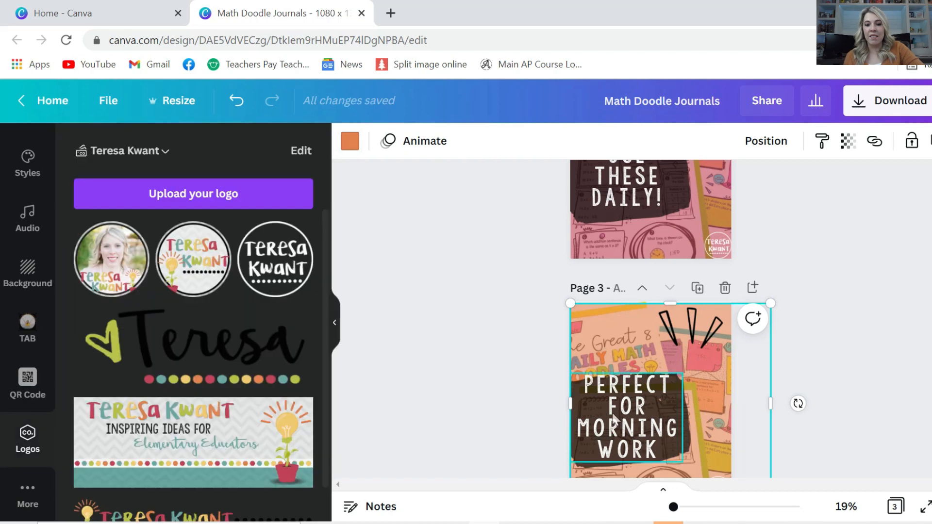
Step: Tighten the line spacing of the page 3 title slightly and nudge the text down within the black brush shape
click(613, 419)
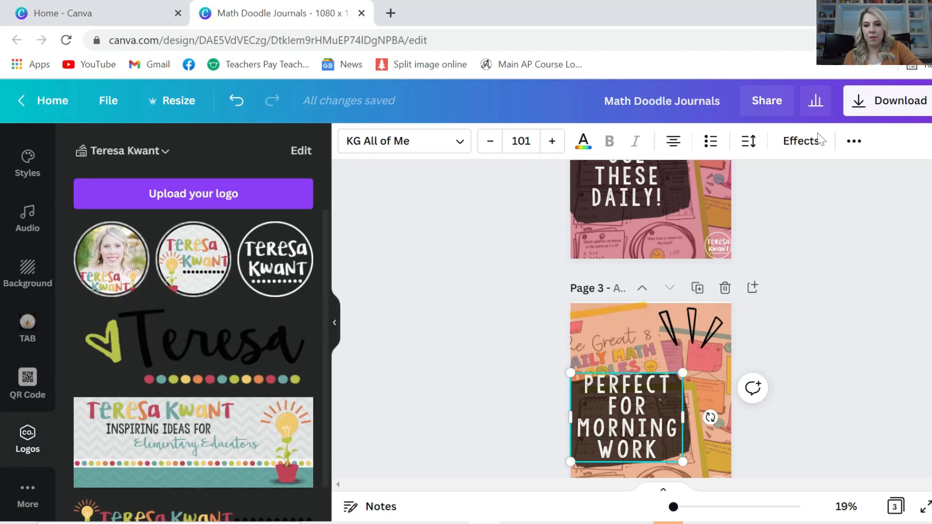
click(748, 140)
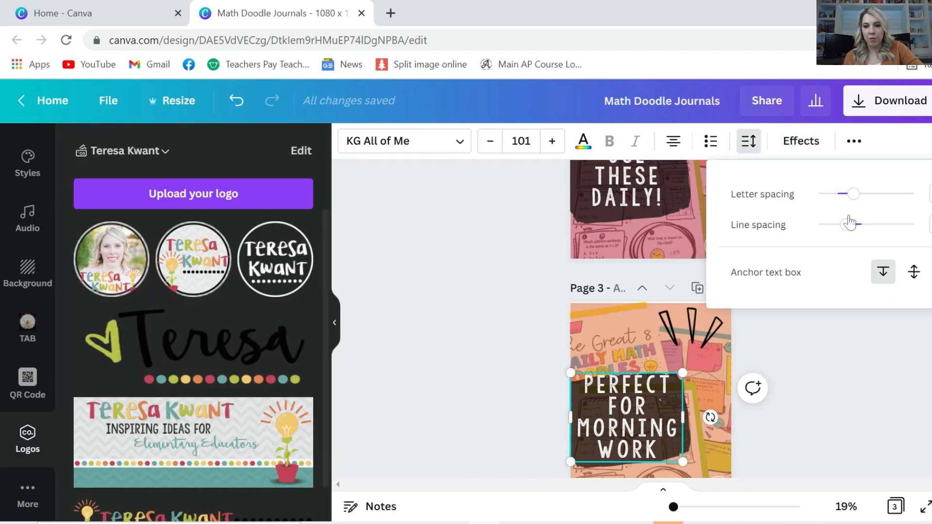
drag(847, 232, 844, 234)
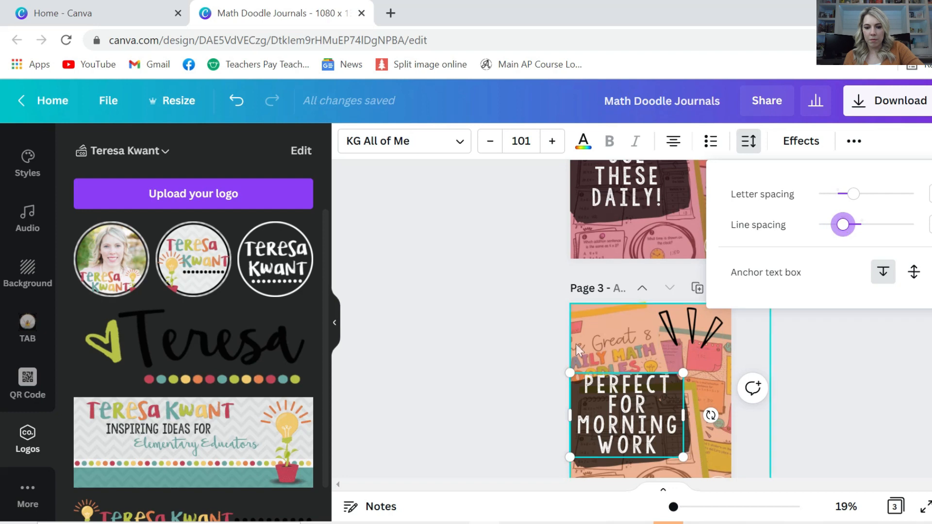
double_click(587, 383)
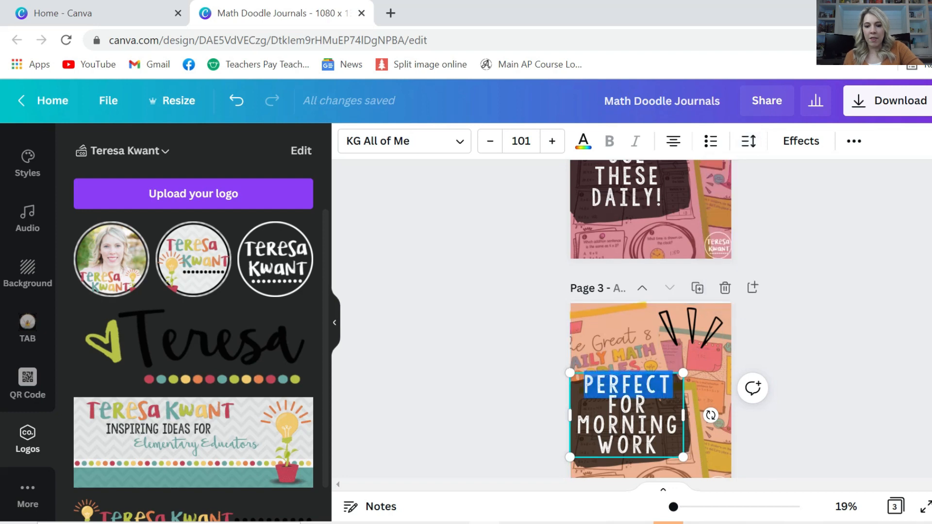
drag(576, 375, 576, 381)
click(534, 380)
scroll(596, 368, down, 2)
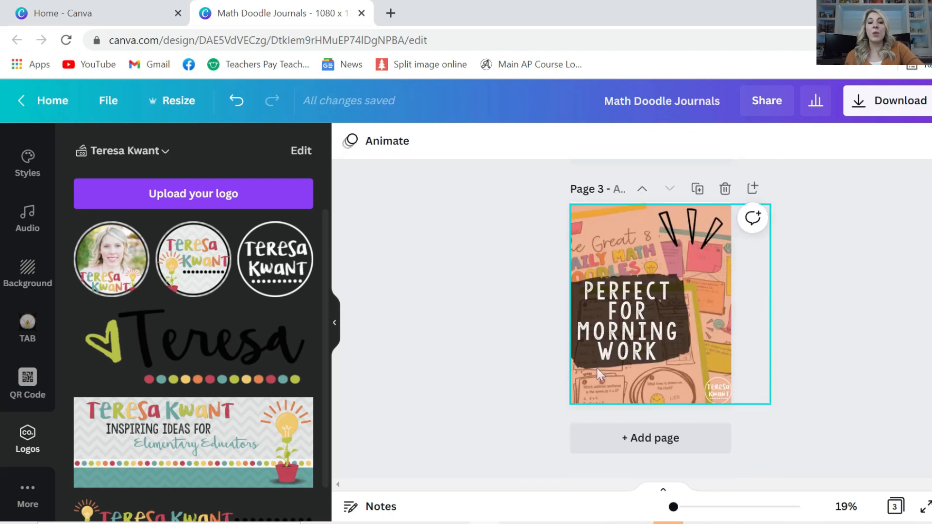
Step: Review the page designs to compare their titles, overlay colors and shared layout
scroll(596, 368, up, 10)
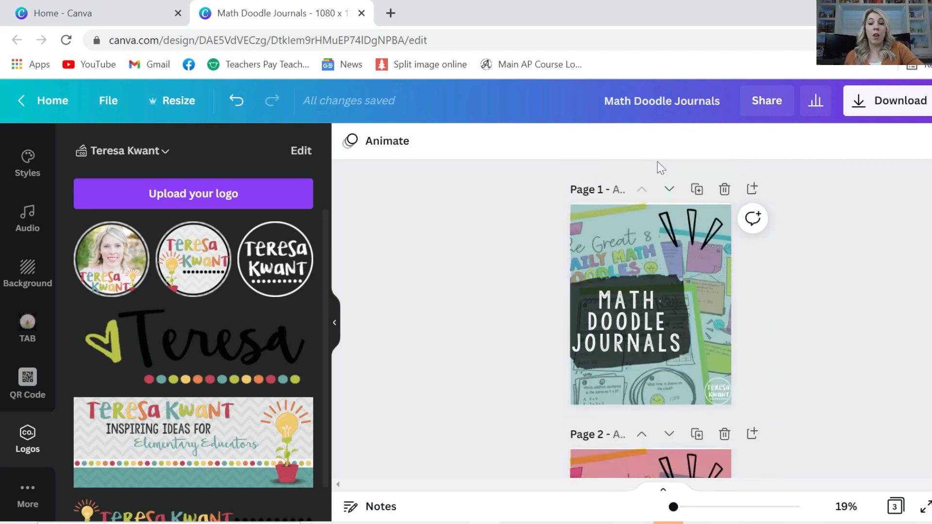
scroll(574, 248, down, 8)
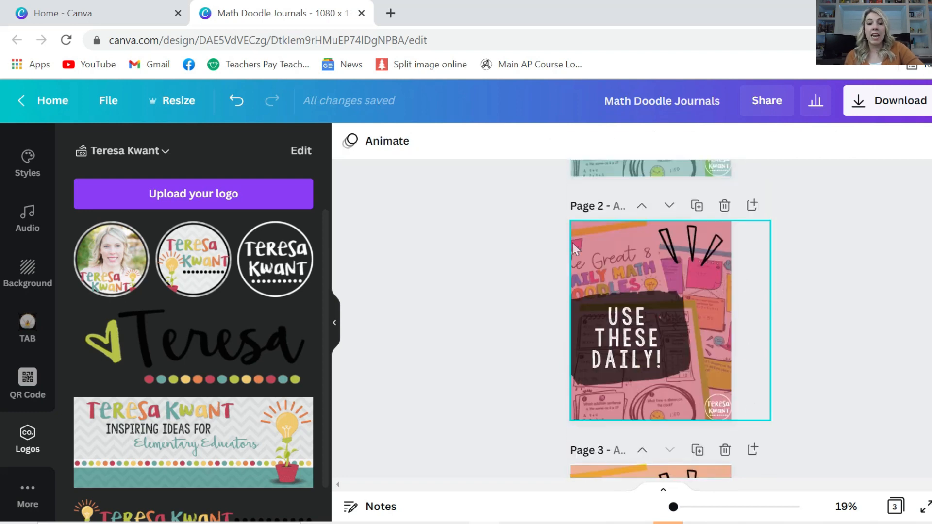
scroll(572, 242, up, 8)
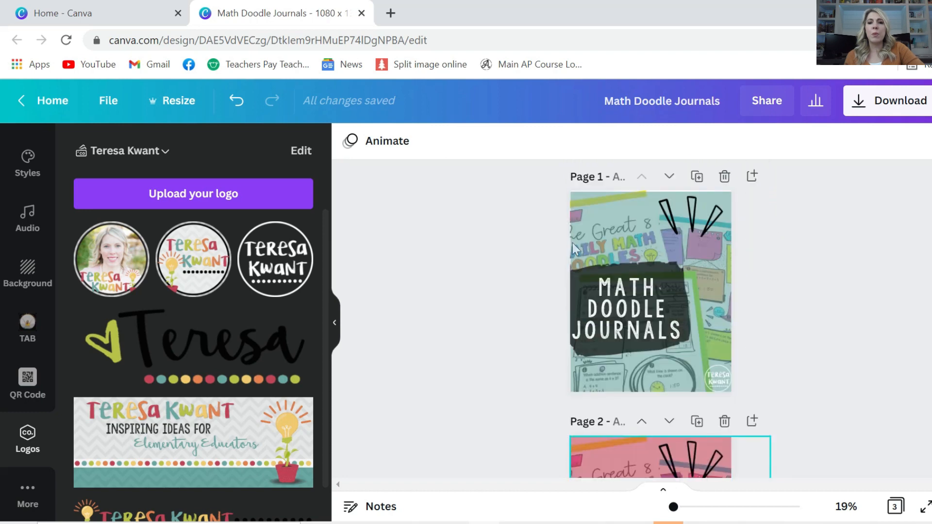
scroll(572, 243, down, 4)
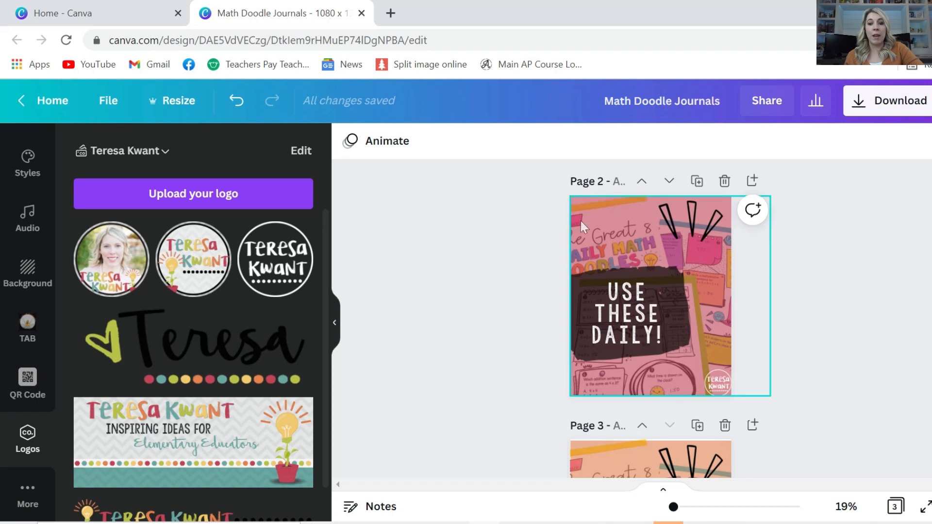
scroll(467, 214, up, 4)
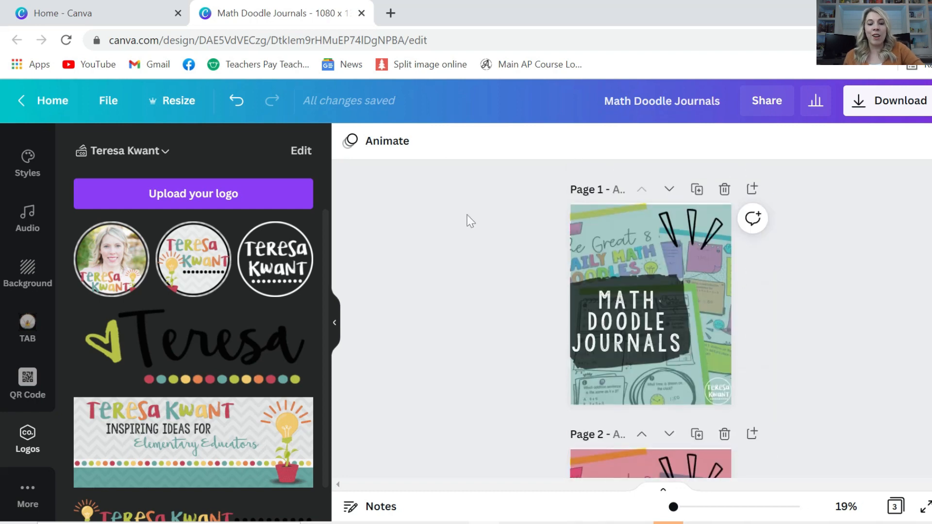
Step: Remove the black line doodle from page 2, slide the red overlay aside, and delete the background photo
scroll(467, 214, down, 4)
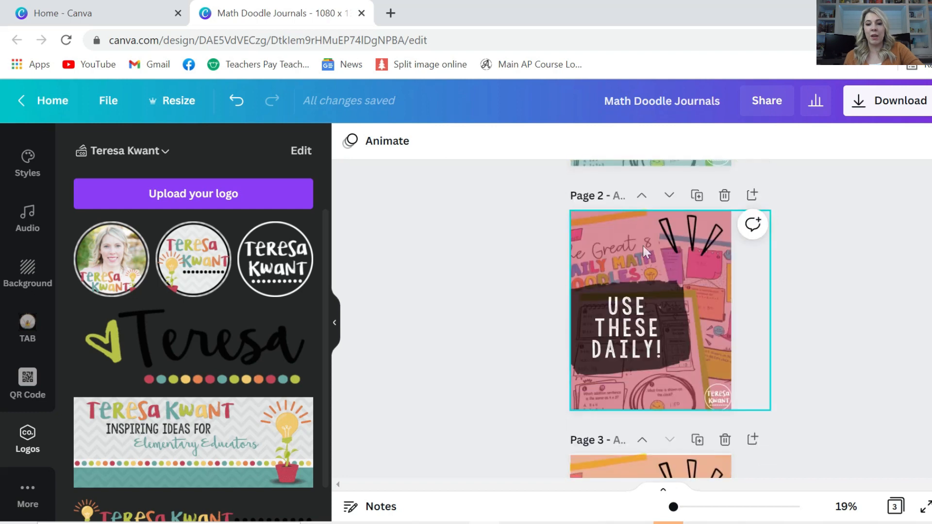
mouse_move(671, 232)
mouse_down()
mouse_move(686, 266)
mouse_move(704, 260)
mouse_move(869, 354)
mouse_up()
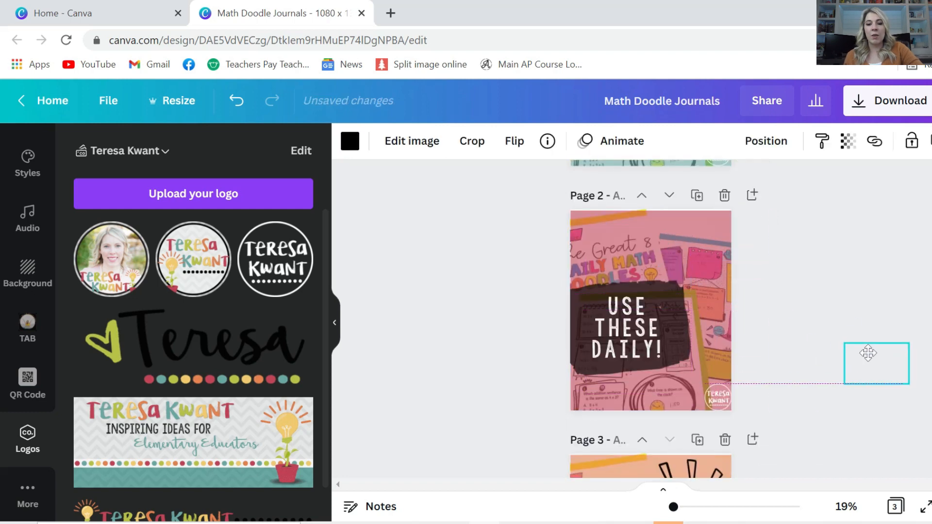
drag(663, 243, 557, 243)
click(709, 253)
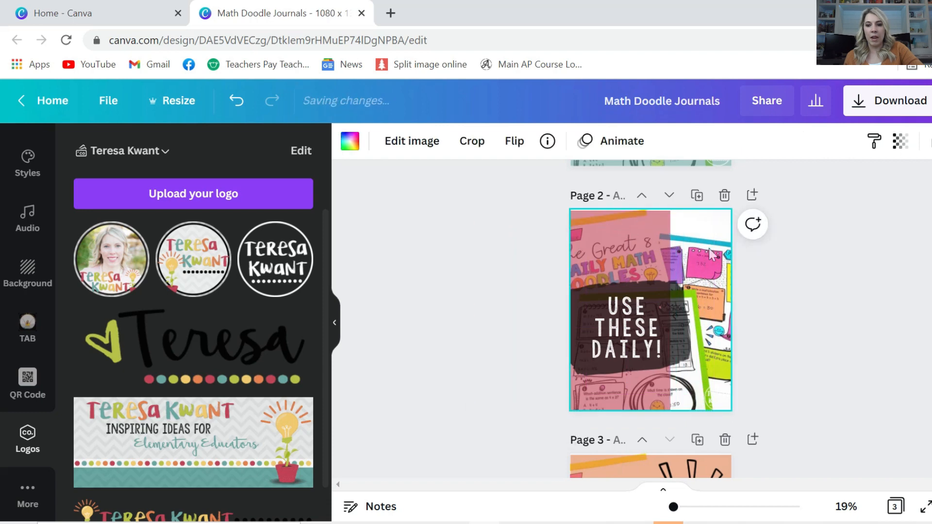
key(Delete)
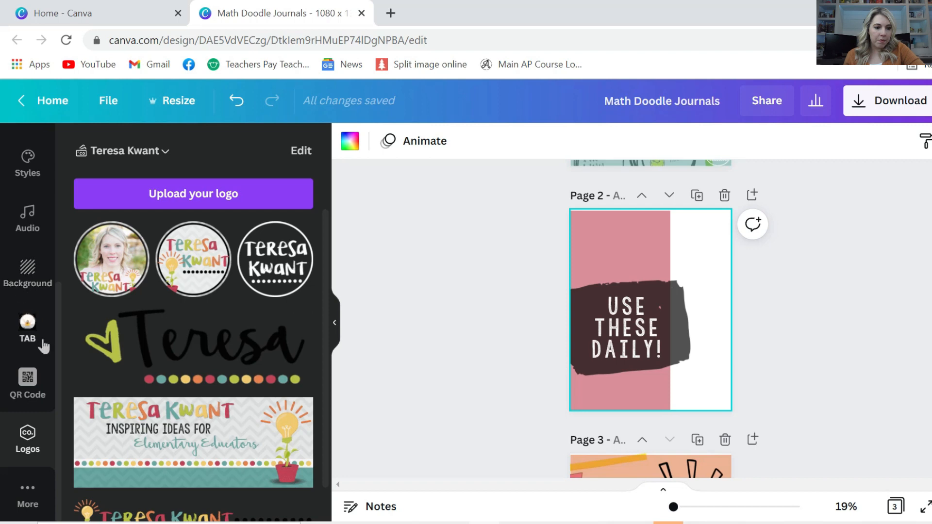
Step: Set the uploaded Daily Math Doodles photo with crayons as page 2's background and slide the red overlay back across the page
scroll(43, 346, up, 4)
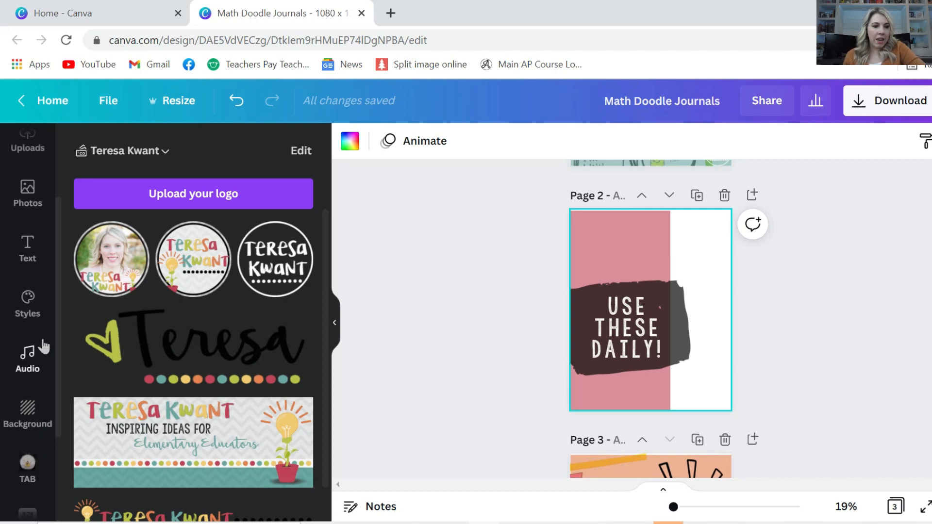
click(13, 197)
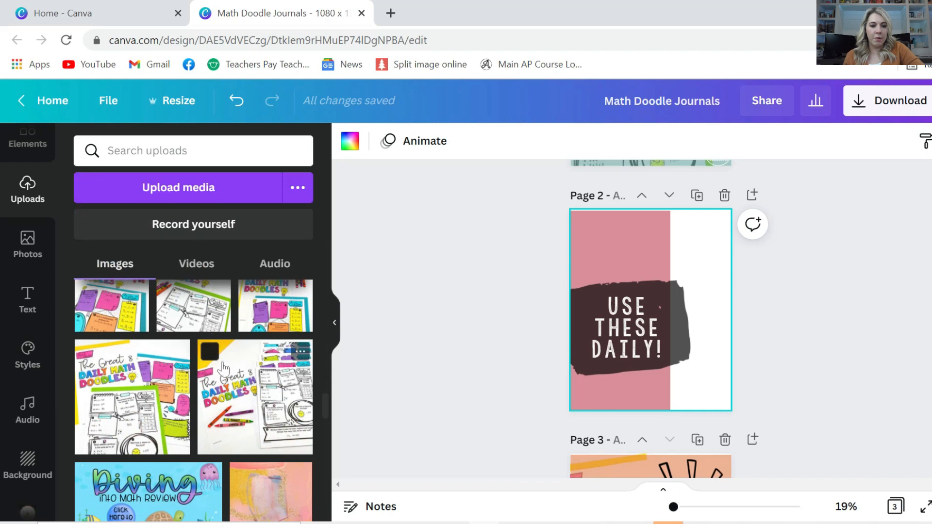
mouse_move(238, 400)
mouse_down()
mouse_move(708, 294)
mouse_move(668, 253)
mouse_up()
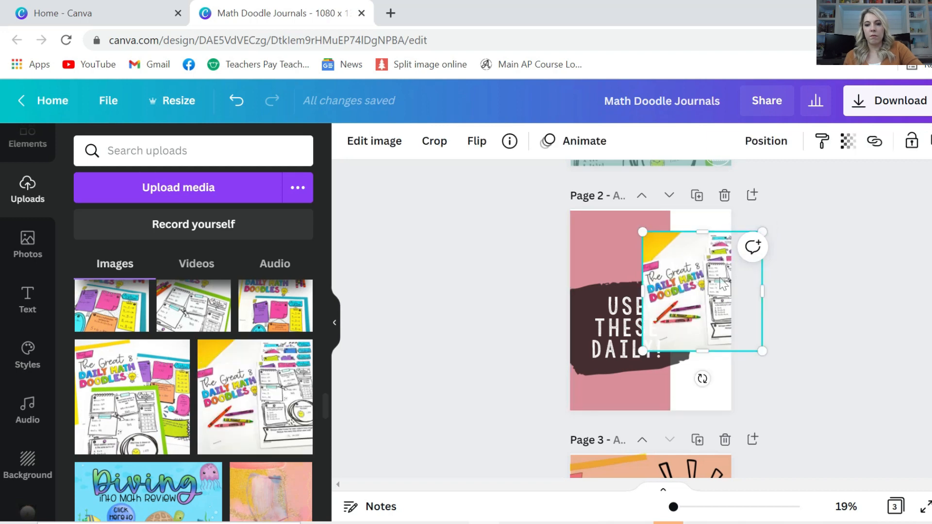
drag(719, 280, 859, 275)
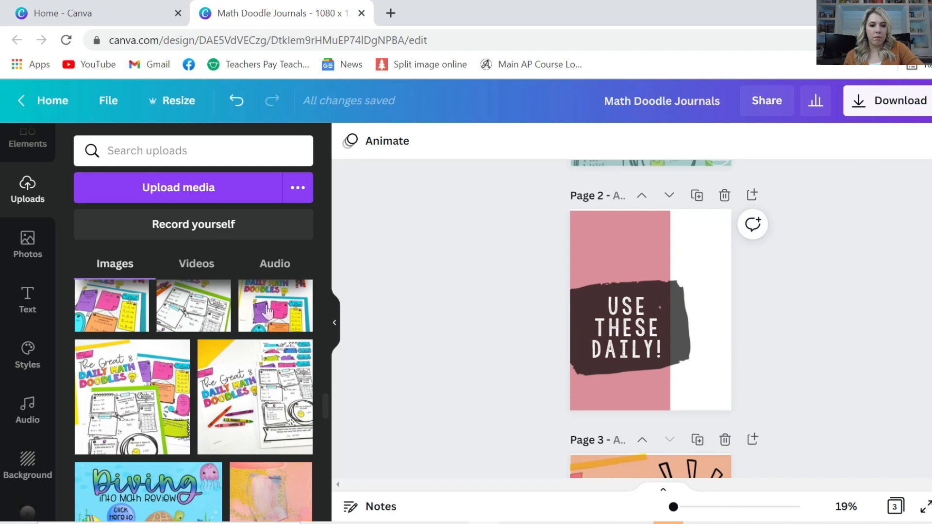
drag(255, 397, 720, 311)
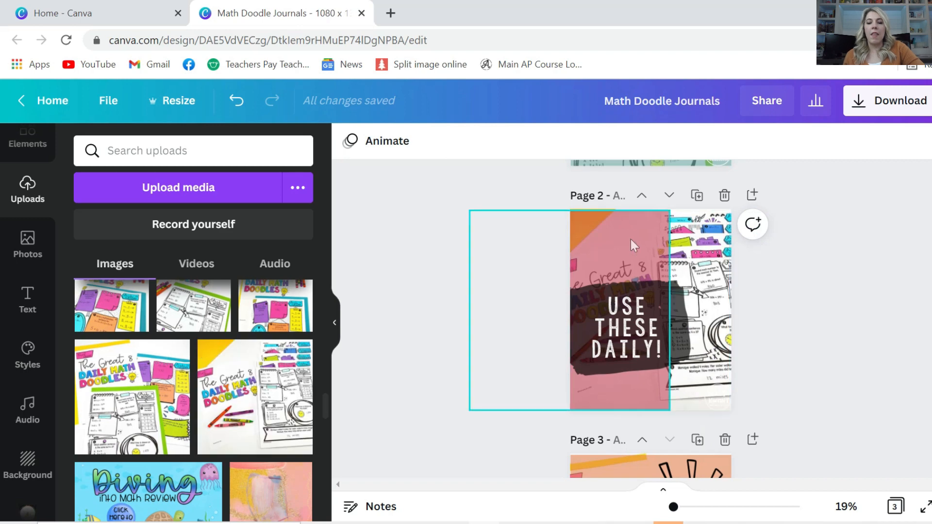
drag(642, 246, 690, 235)
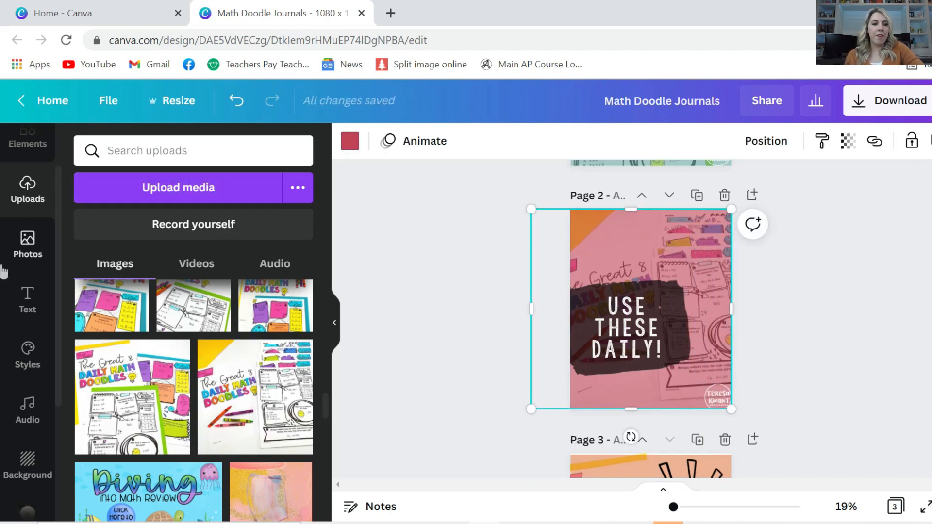
Step: Search the elements for "doodle" and place the two-sparkle graphic above the title on page 2
scroll(21, 215, up, 2)
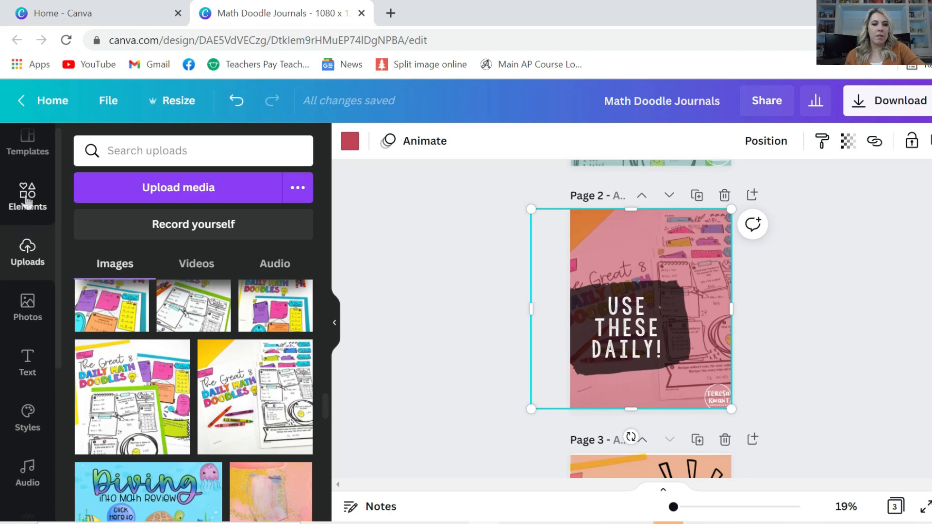
click(24, 194)
click(113, 154)
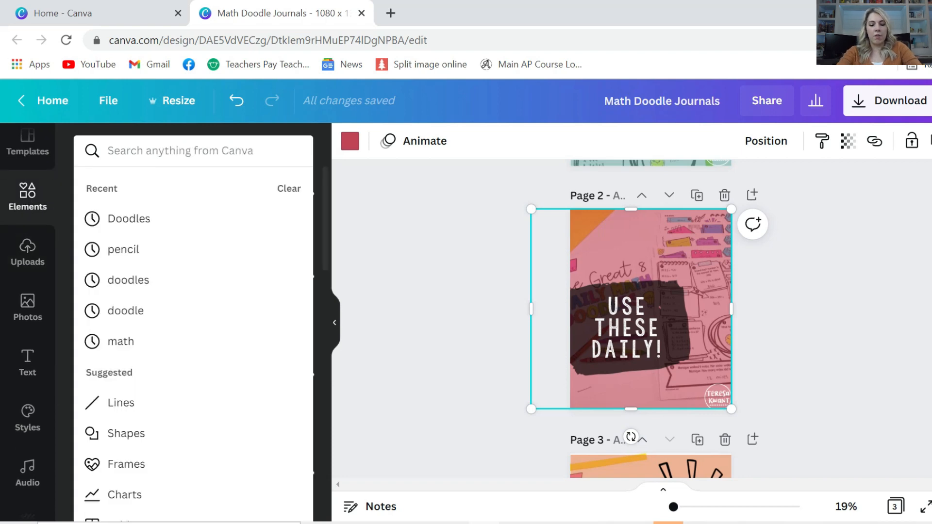
text(doodle)
key(Return)
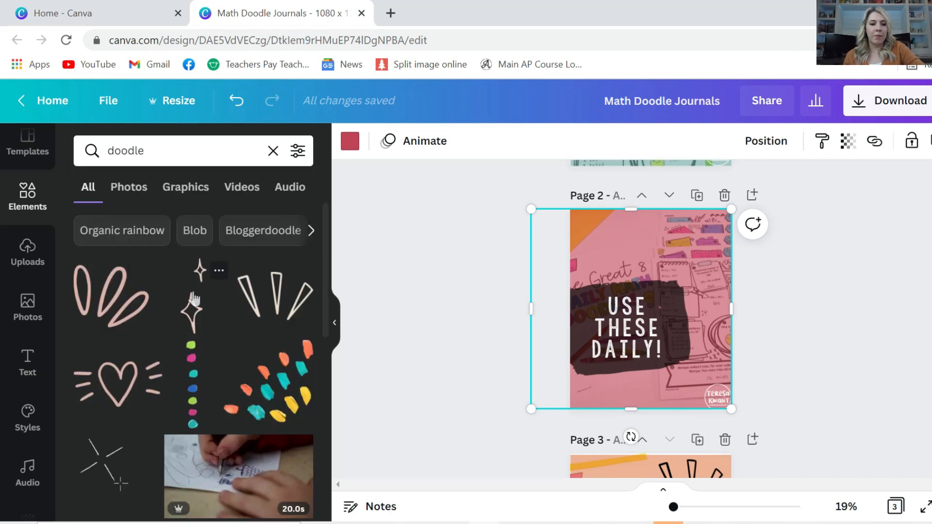
drag(194, 301, 616, 284)
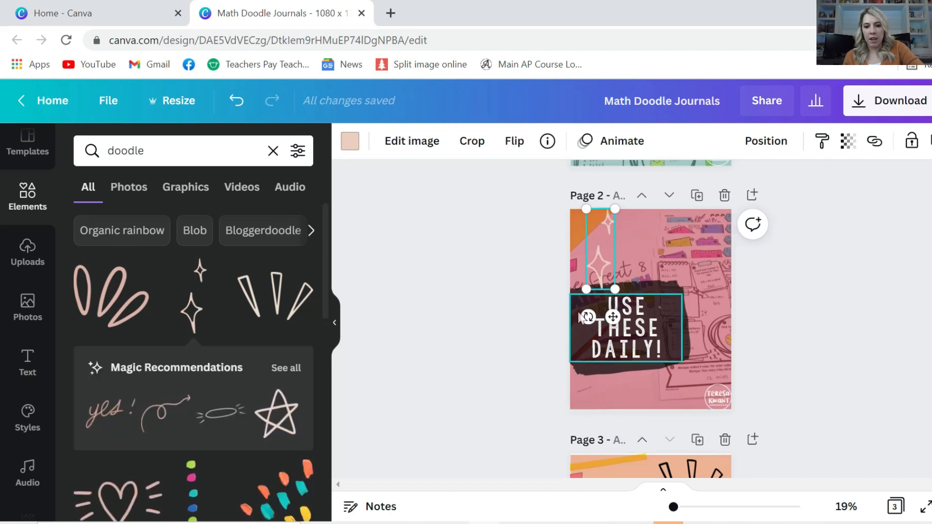
Step: Tilt the sparkle doodle on page 2 clockwise and recolor it black
drag(587, 317, 553, 304)
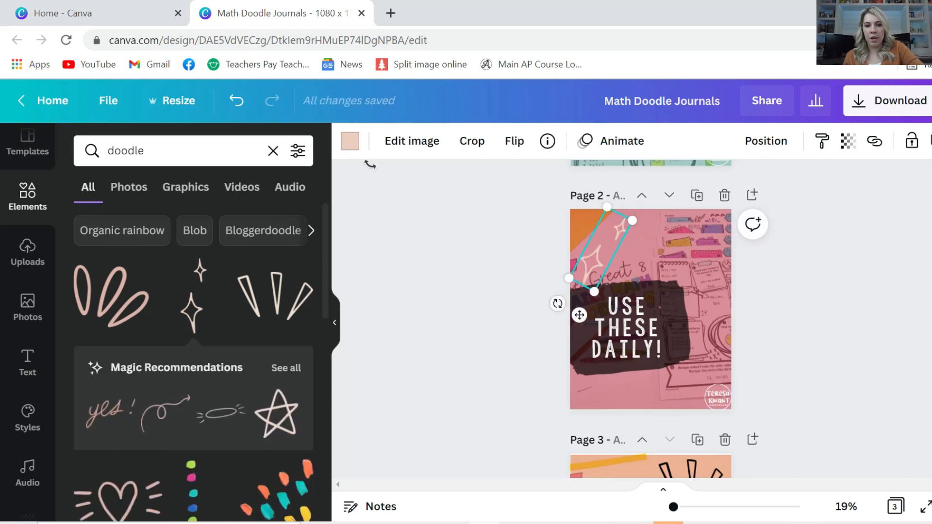
click(349, 142)
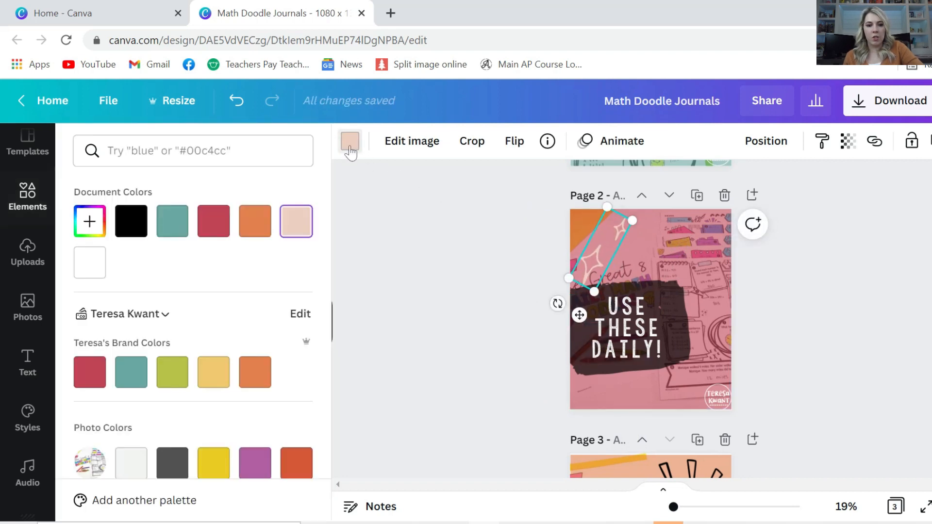
click(132, 234)
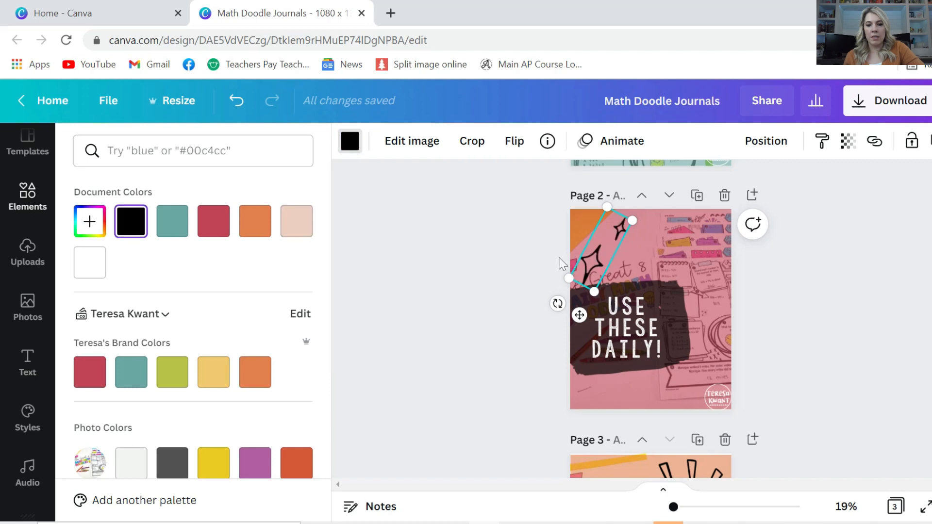
Step: Slide the orange overlay on page 3 partly aside and delete the background photo beneath it
click(647, 257)
scroll(762, 291, down, 5)
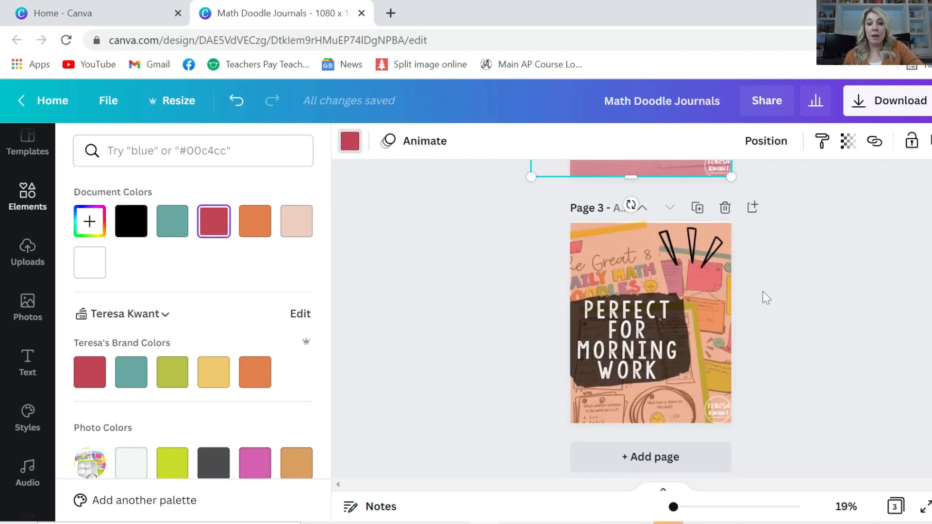
drag(701, 349, 594, 352)
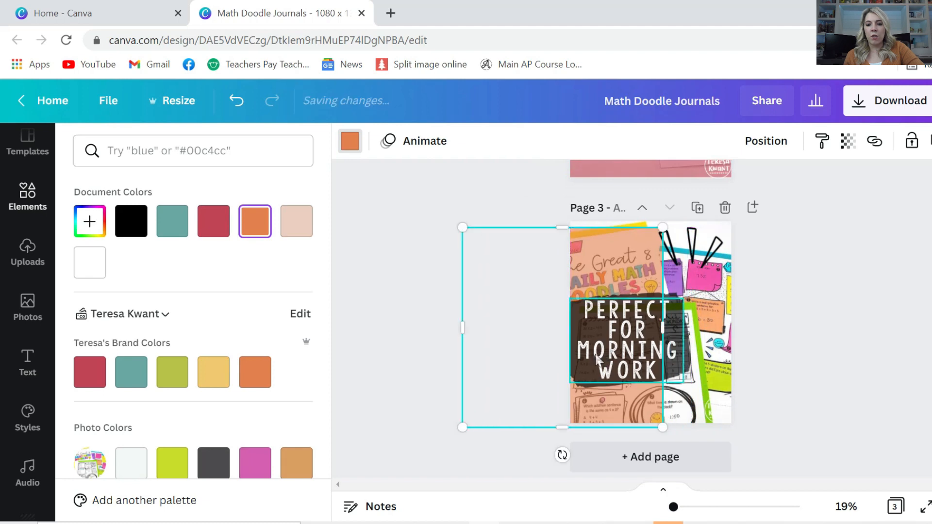
key(Escape)
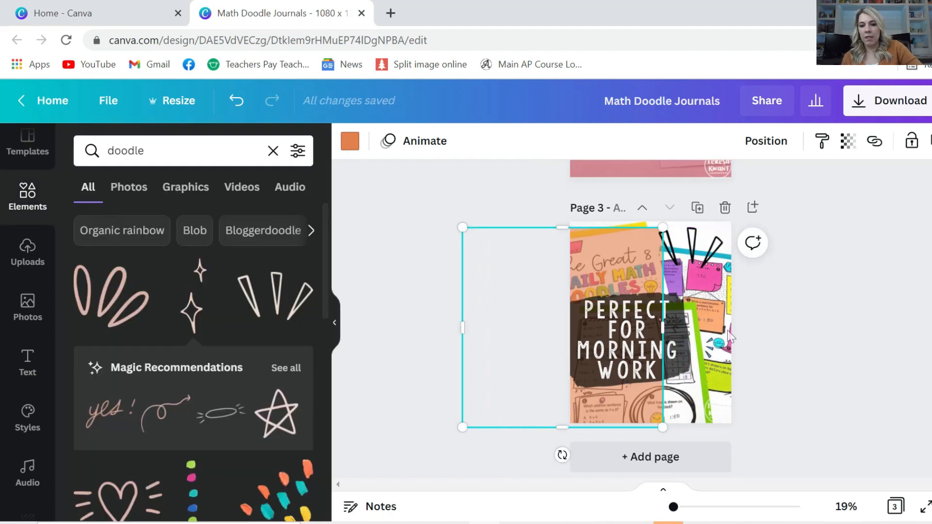
click(717, 324)
key(Delete)
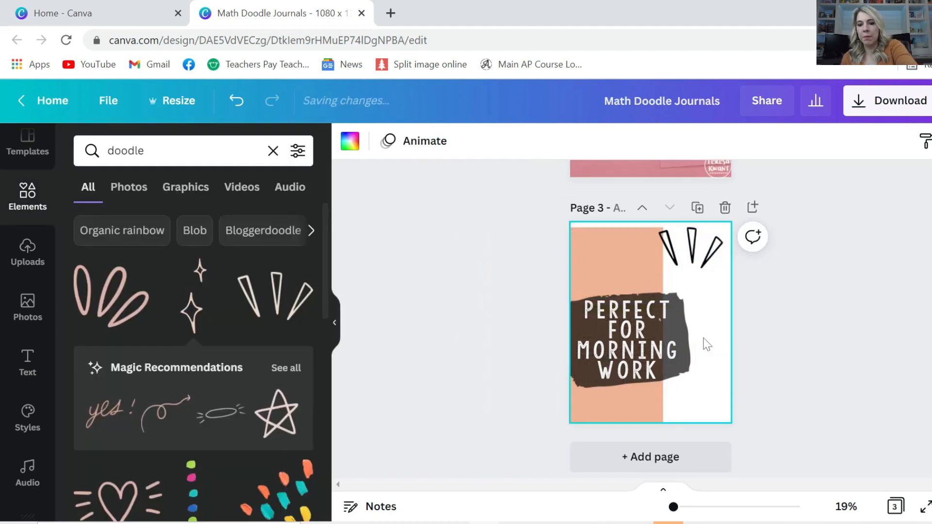
Step: Set the uploaded Daily Math Doodles photo with upright crayons as page 3's background and slide the orange overlay back across the page
click(27, 257)
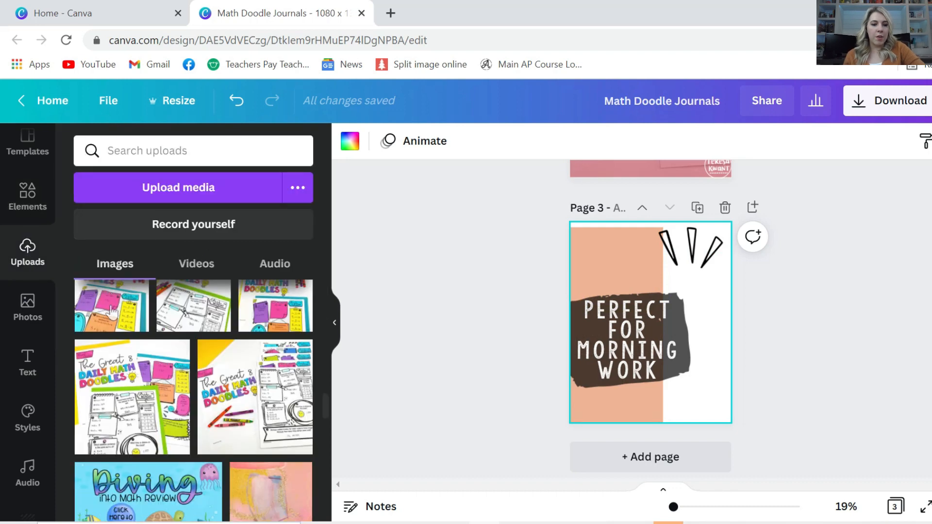
scroll(153, 350, down, 5)
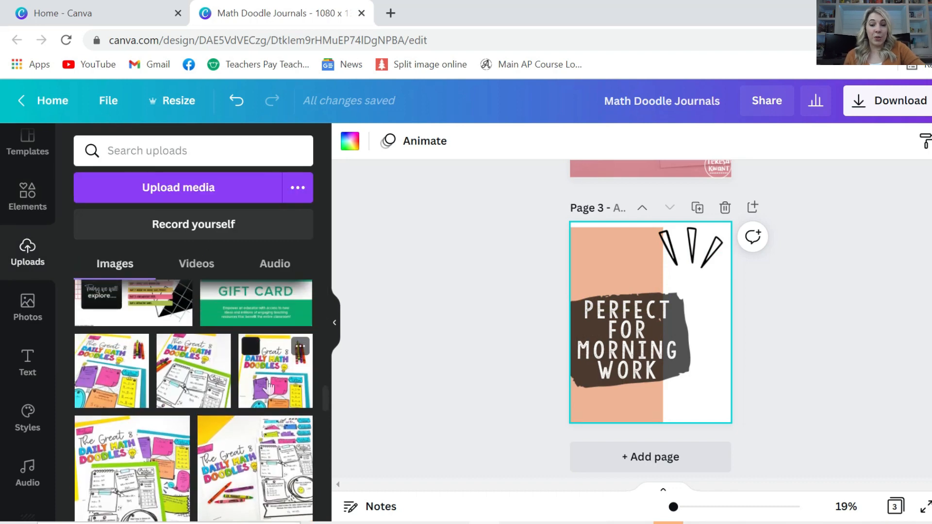
mouse_move(250, 349)
mouse_down()
mouse_move(772, 342)
mouse_move(719, 340)
mouse_move(733, 331)
mouse_up()
mouse_move(589, 251)
mouse_down()
mouse_move(659, 244)
mouse_move(784, 272)
mouse_move(837, 295)
mouse_up()
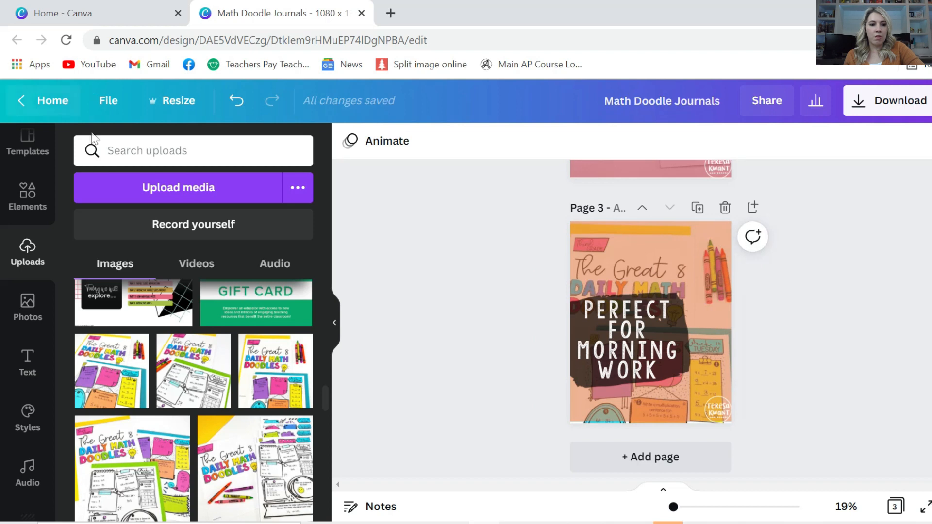
Step: Search the elements for "doodle" and place the recommended dashed arch on page 3 above the title, tilted clockwise and black
click(147, 150)
click(27, 194)
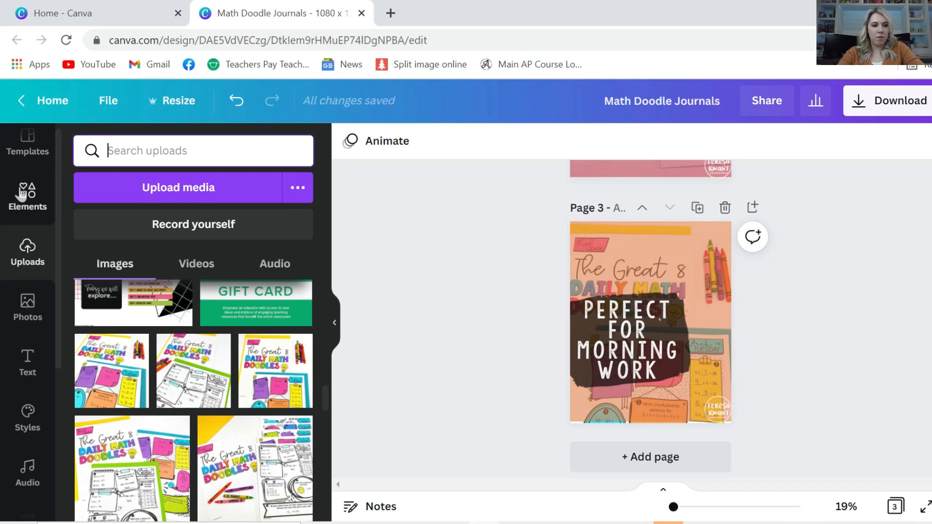
text(doodle)
key(Return)
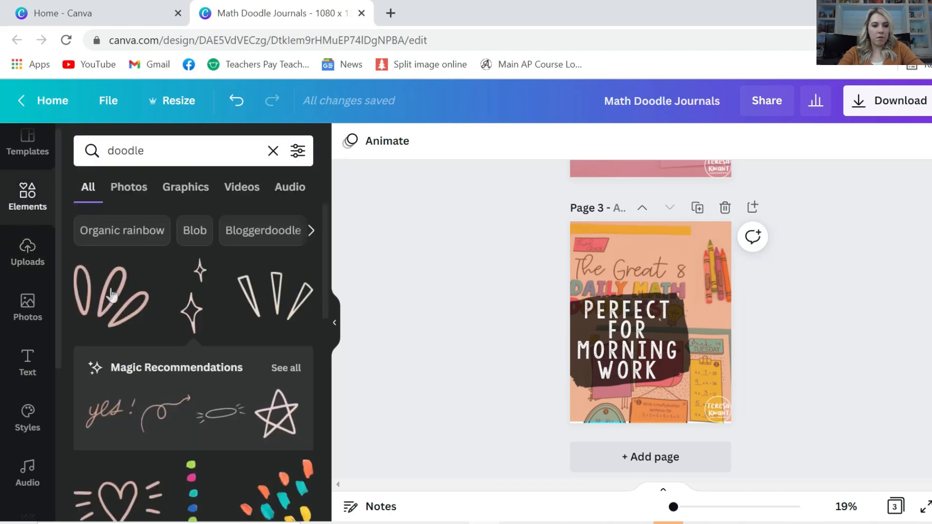
click(287, 369)
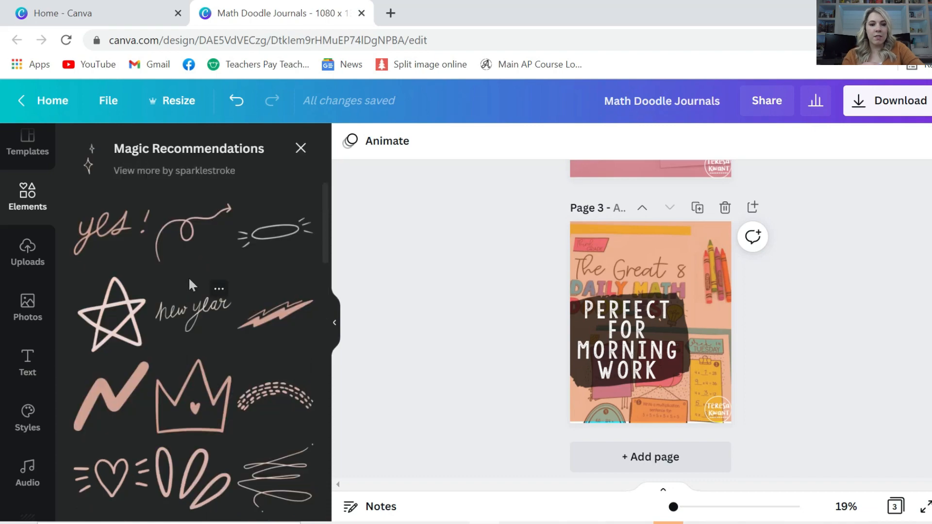
scroll(234, 243, down, 10)
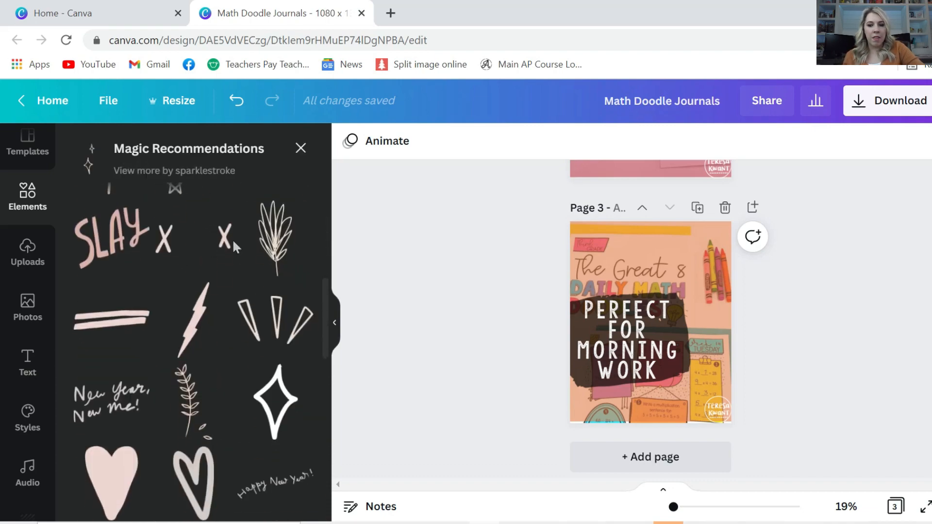
scroll(232, 238, down, 5)
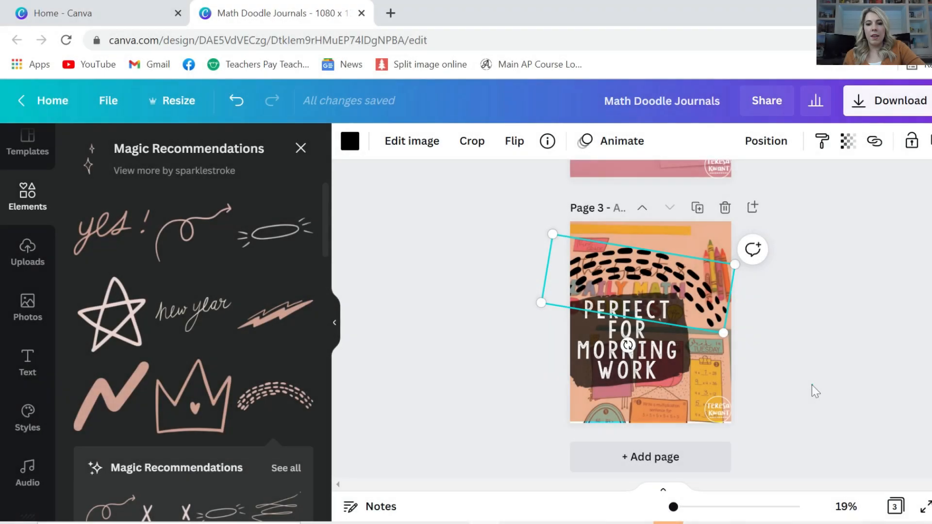
click(811, 385)
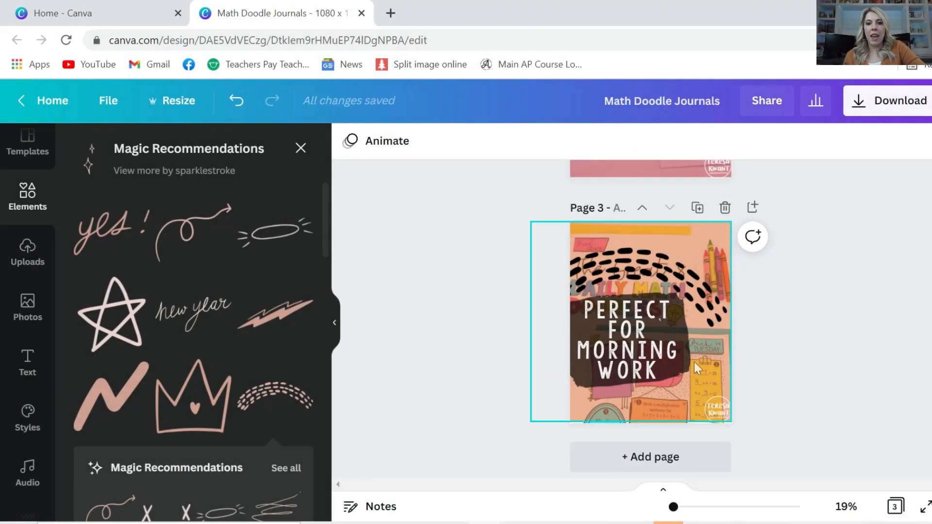
Step: Review the three finished pages and duplicate page 3
scroll(694, 362, up, 3)
scroll(694, 362, up, 4)
scroll(694, 362, down, 7)
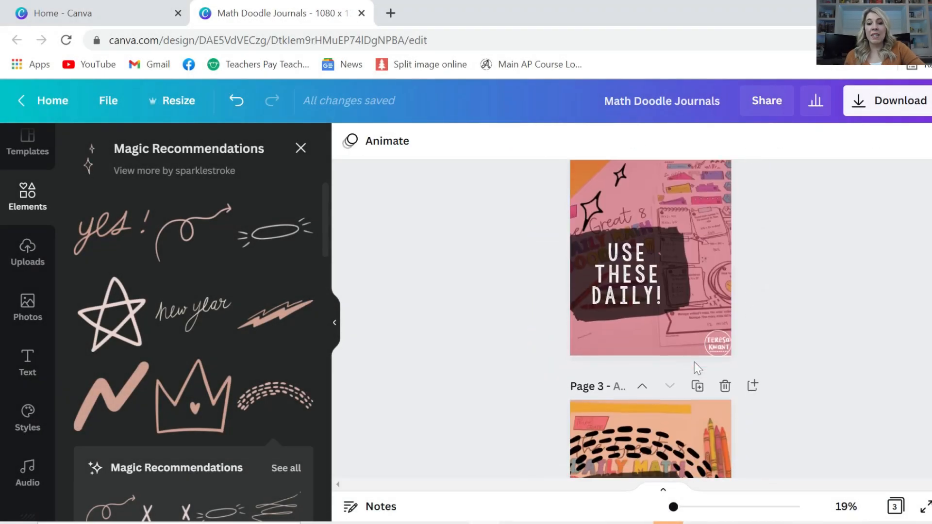
scroll(694, 362, up, 8)
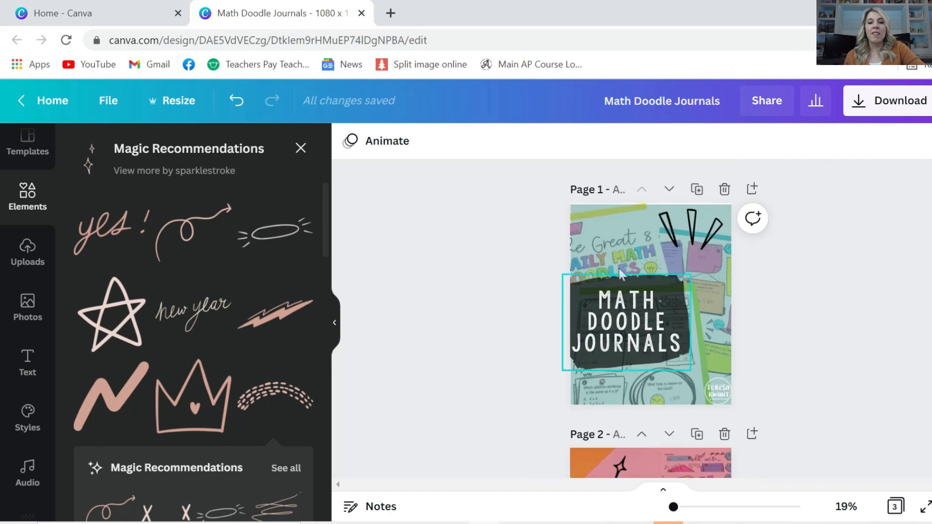
scroll(624, 287, down, 8)
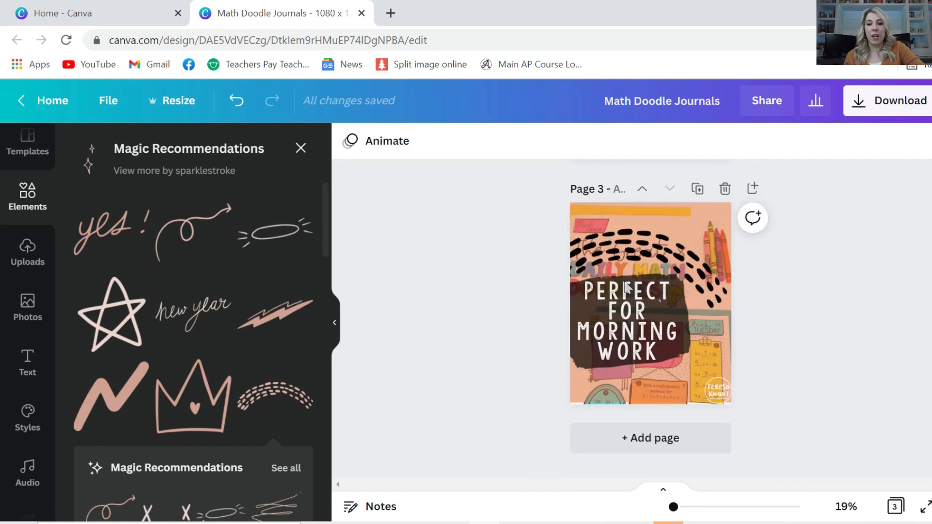
click(697, 187)
Step: Replace the title on page 4 with "SPIRAL REVIEW FOR THE YEAR!"
double_click(626, 321)
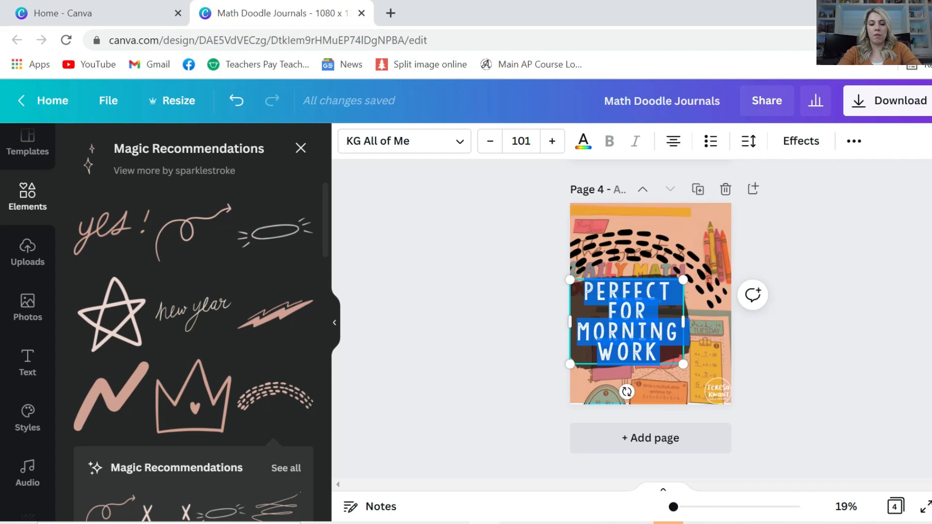
text(SPIRAL YE)
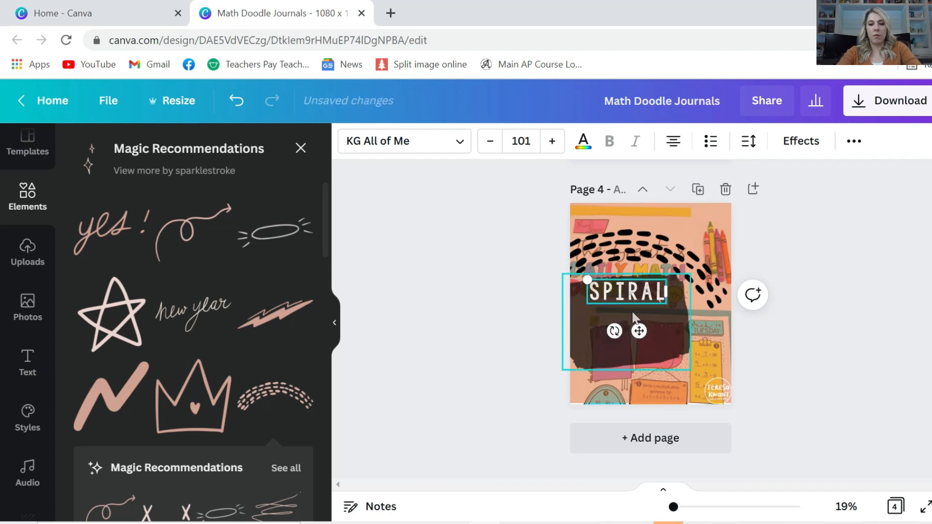
key(BackSpace)
key(BackSpace)
text(RE)
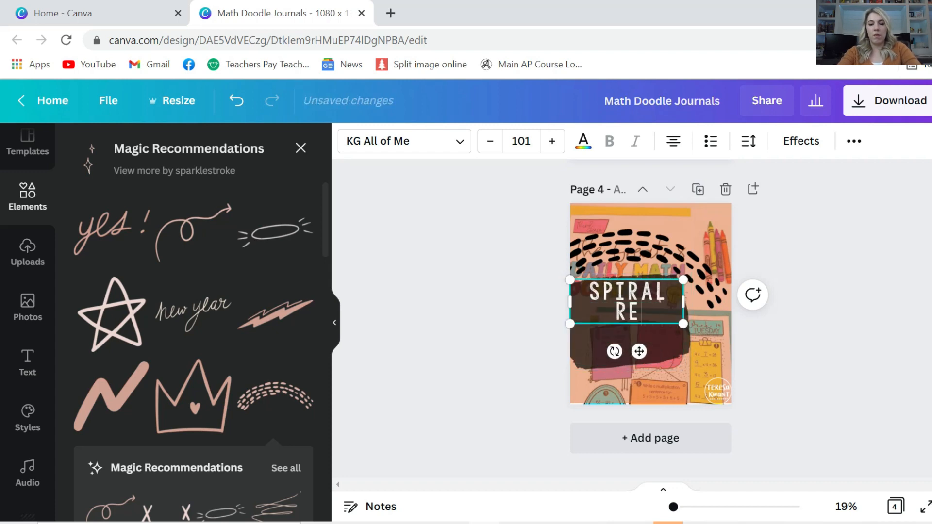
text(VIEW FOR THE YEAR)
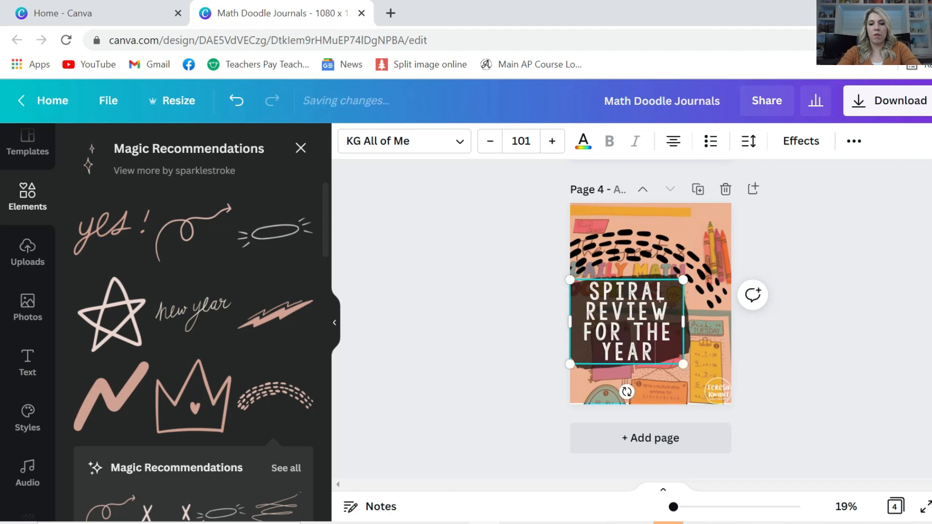
text(!)
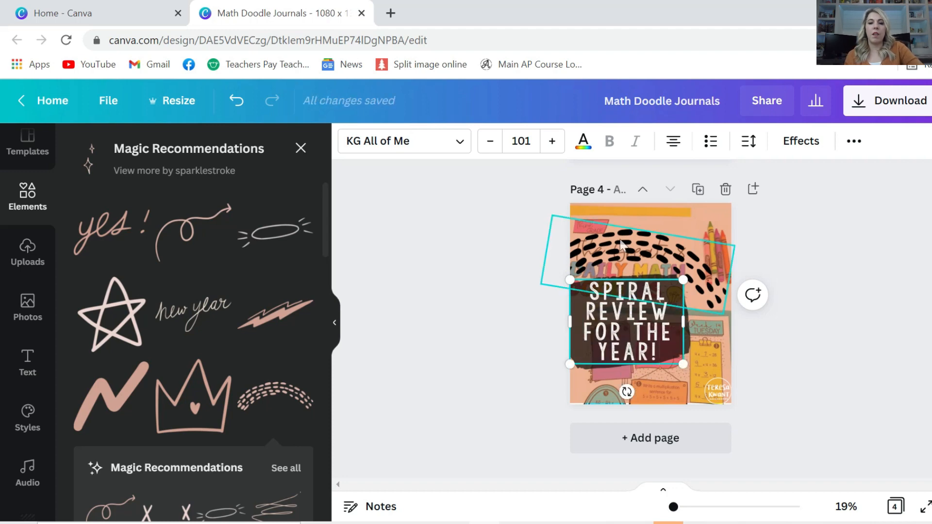
Step: Replace the dashed arch on page 4 with the slanted thin-lines doodle and recolor it black
click(855, 288)
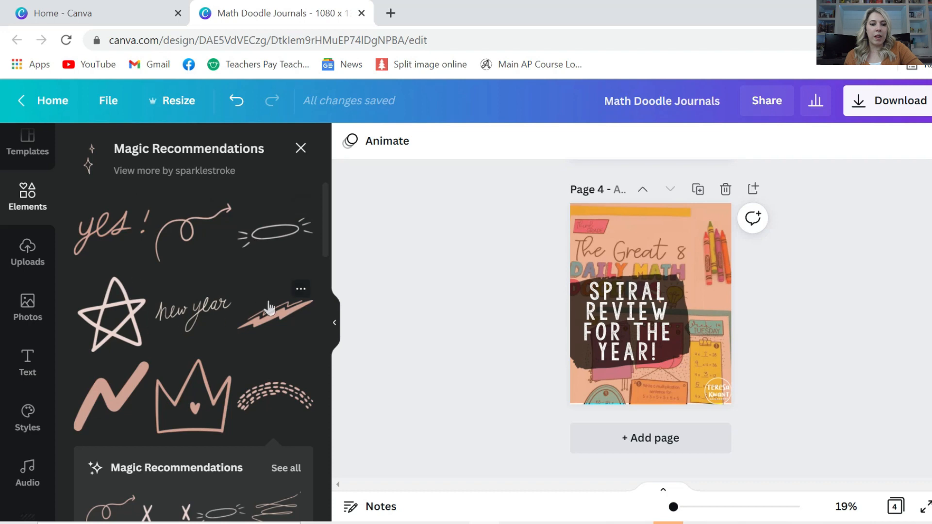
scroll(259, 379, down, 6)
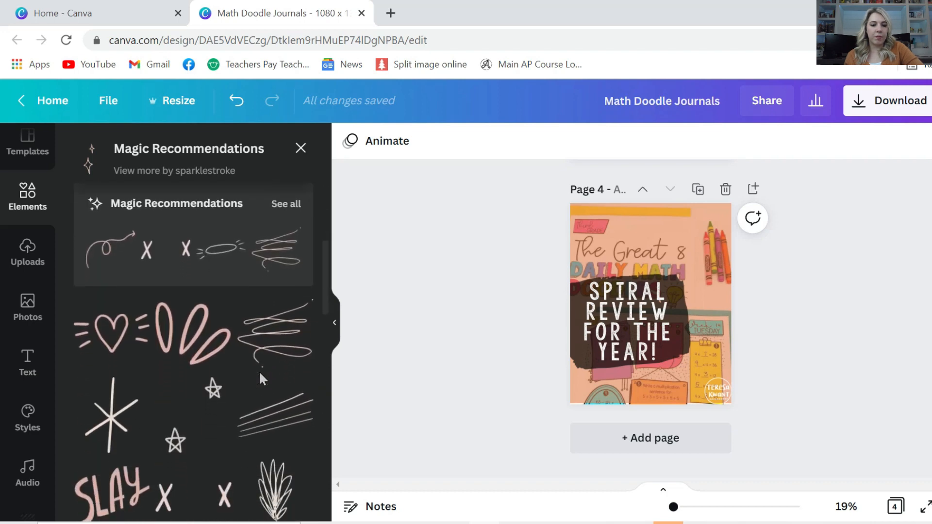
drag(272, 396, 635, 257)
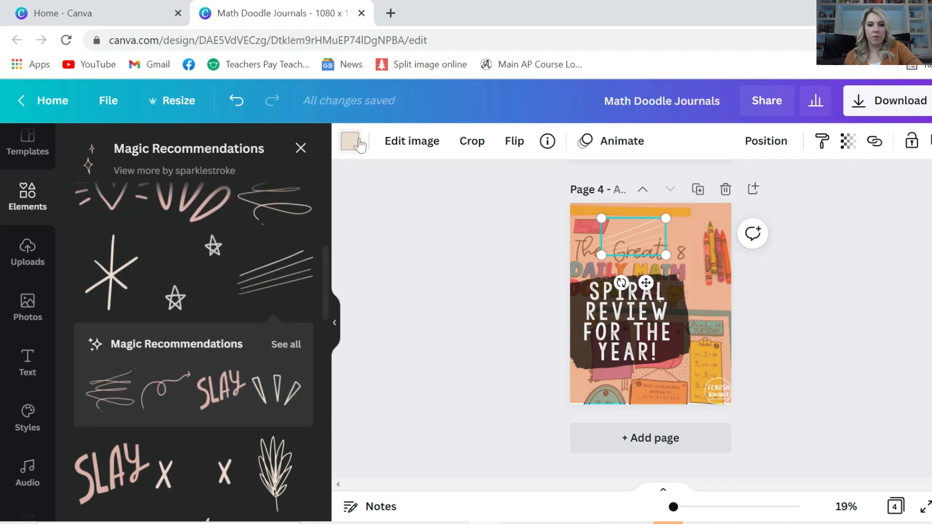
click(350, 141)
click(132, 231)
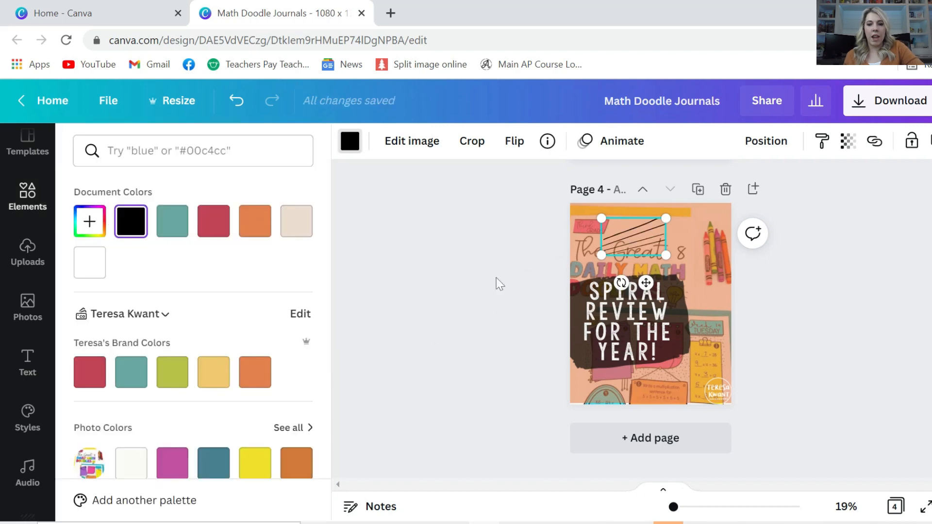
Step: Enlarge the slanted-lines doodle and position it across the area above page 4's title
drag(602, 255, 544, 310)
drag(591, 253, 616, 238)
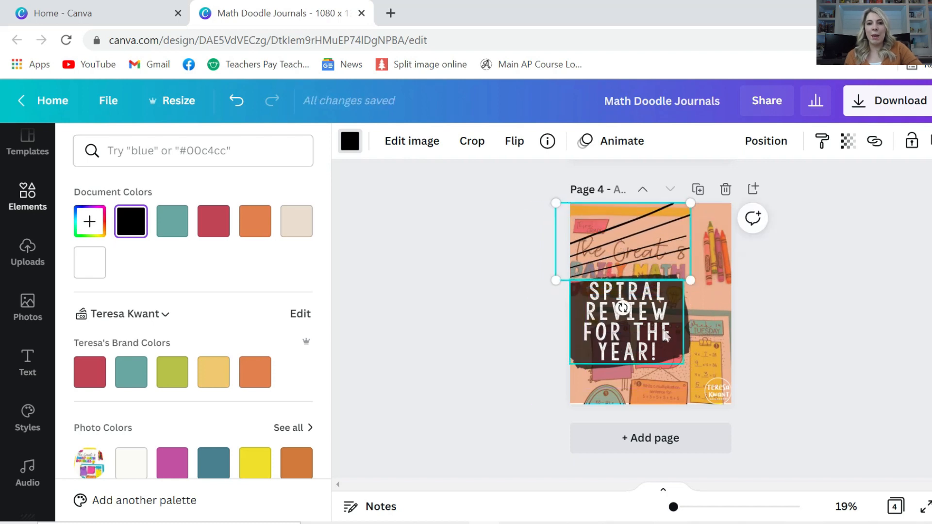
click(527, 313)
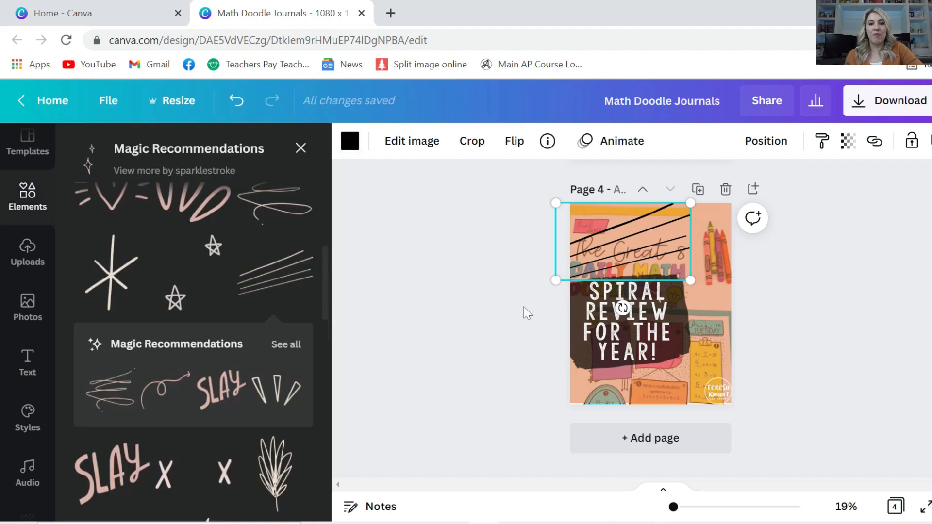
click(515, 294)
Step: Look over all four graphics and add a blank page after page 4
scroll(515, 294, up, 15)
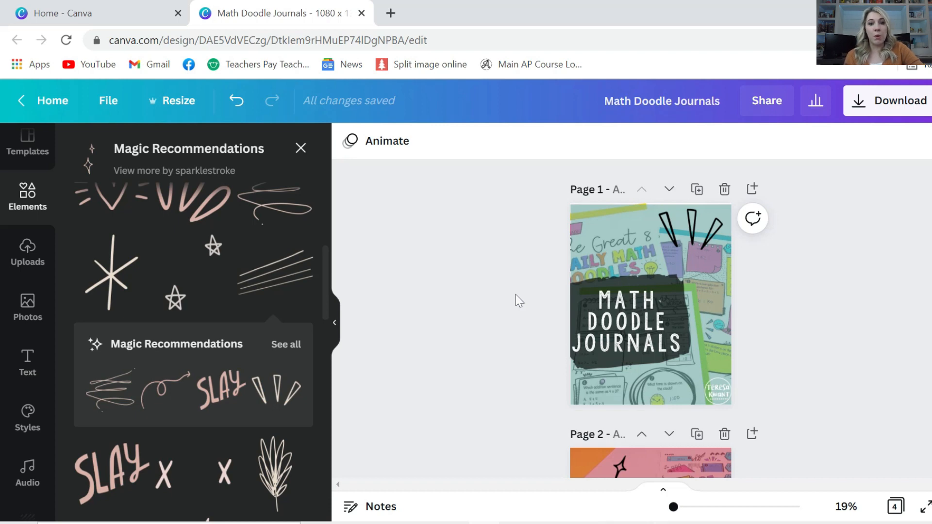
scroll(515, 294, down, 15)
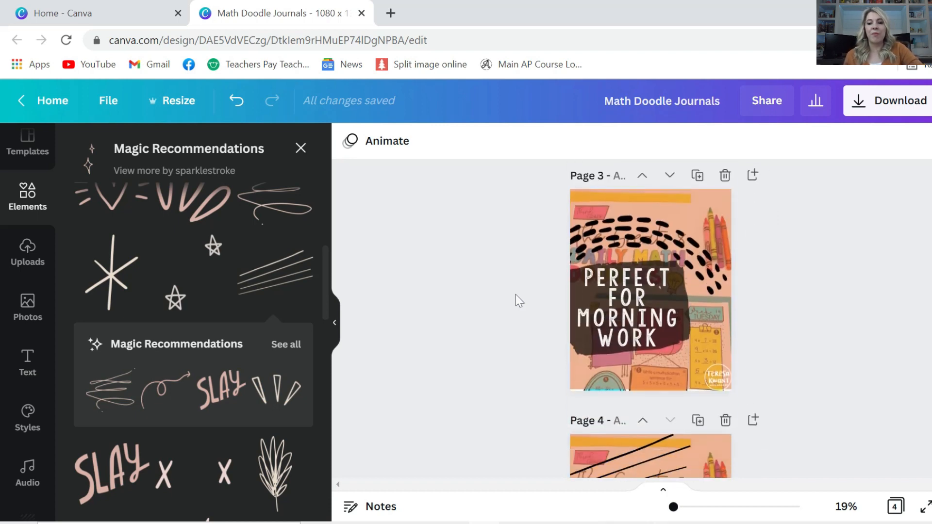
scroll(515, 295, up, 15)
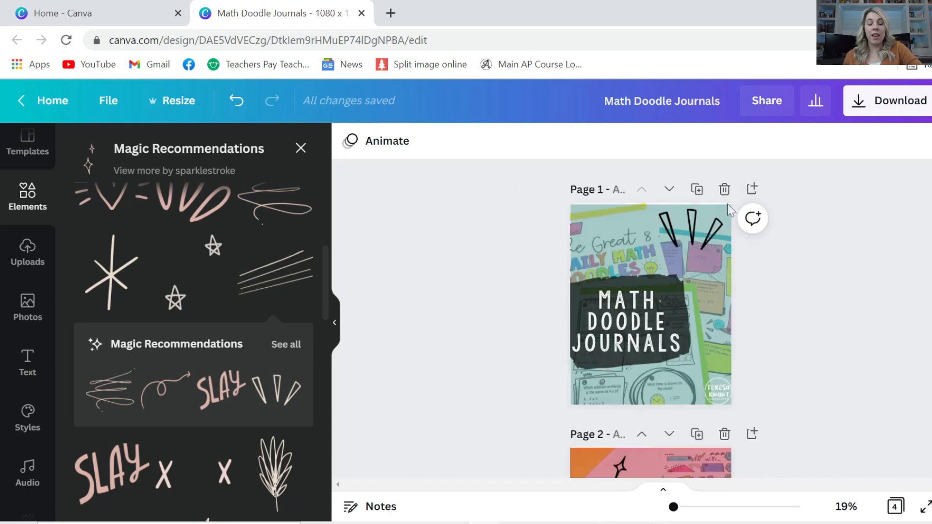
scroll(784, 286, down, 15)
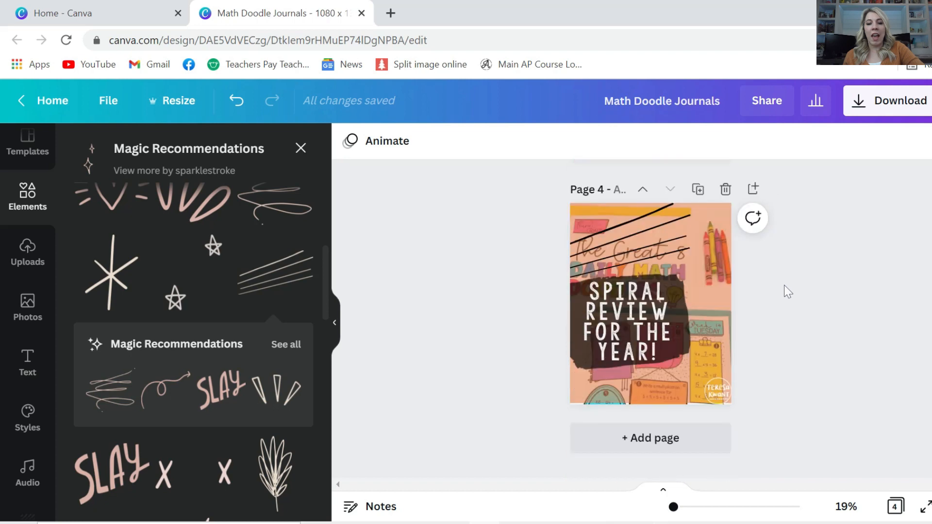
click(747, 191)
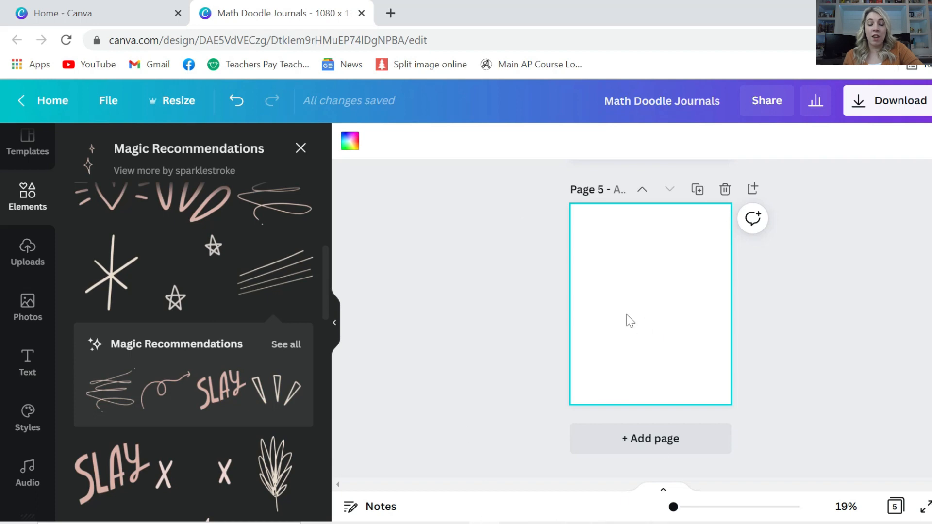
Step: Apply the white quote template with the teal-backed portrait photo from the "For you" templates to blank page 5
scroll(638, 331, up, 20)
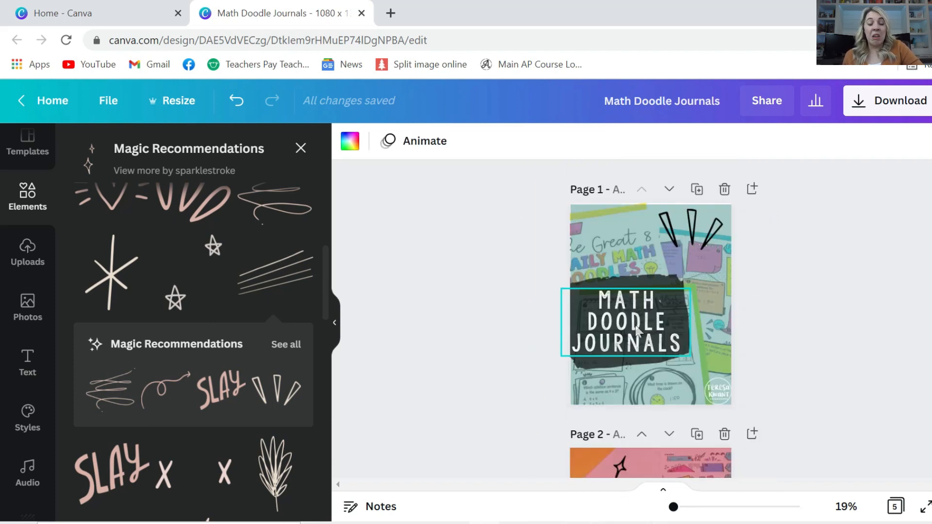
scroll(638, 332, down, 20)
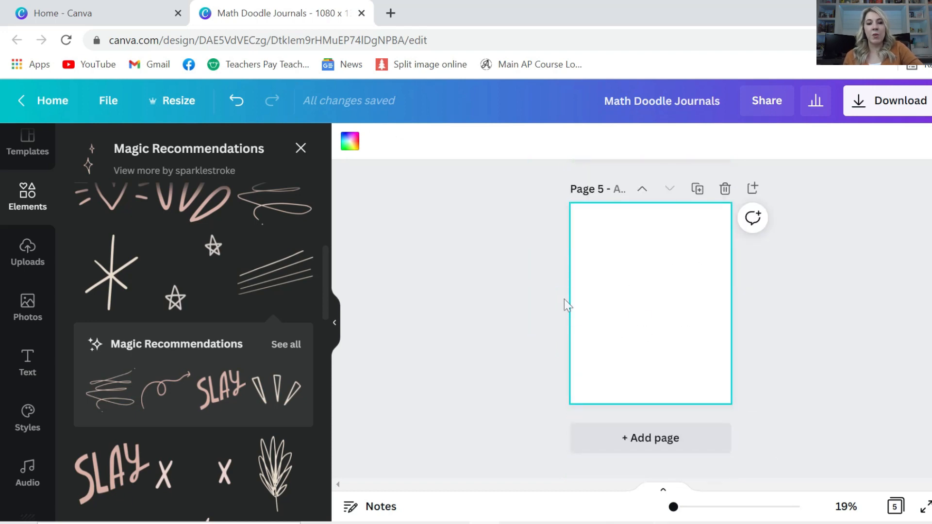
click(301, 149)
click(13, 148)
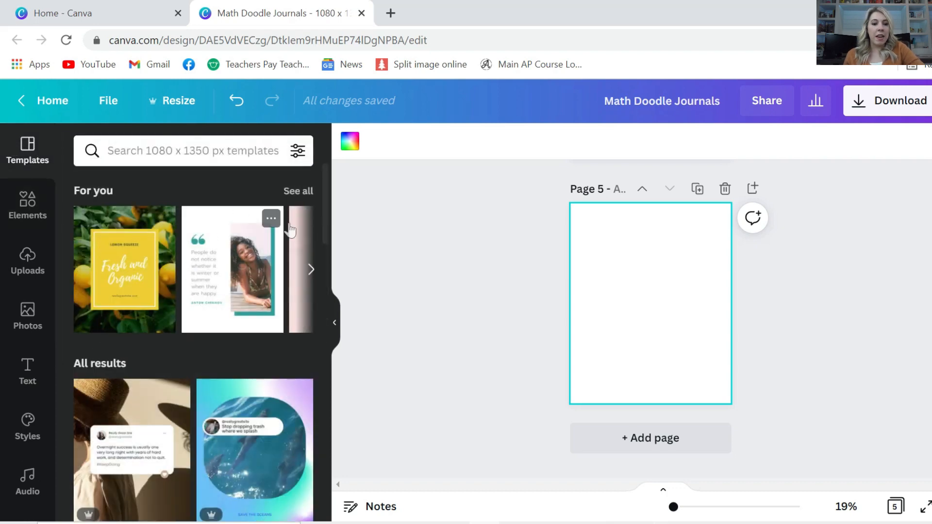
click(300, 191)
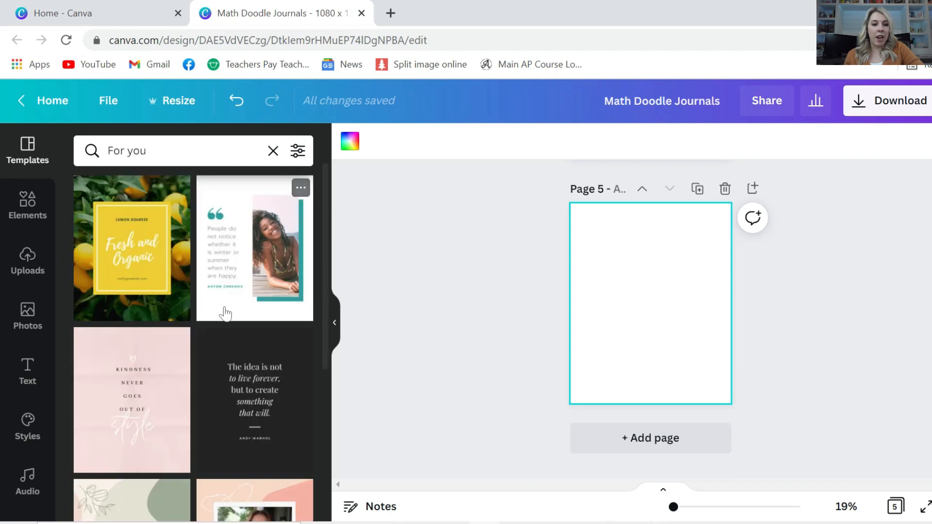
click(224, 313)
scroll(224, 313, down, 3)
scroll(225, 313, up, 3)
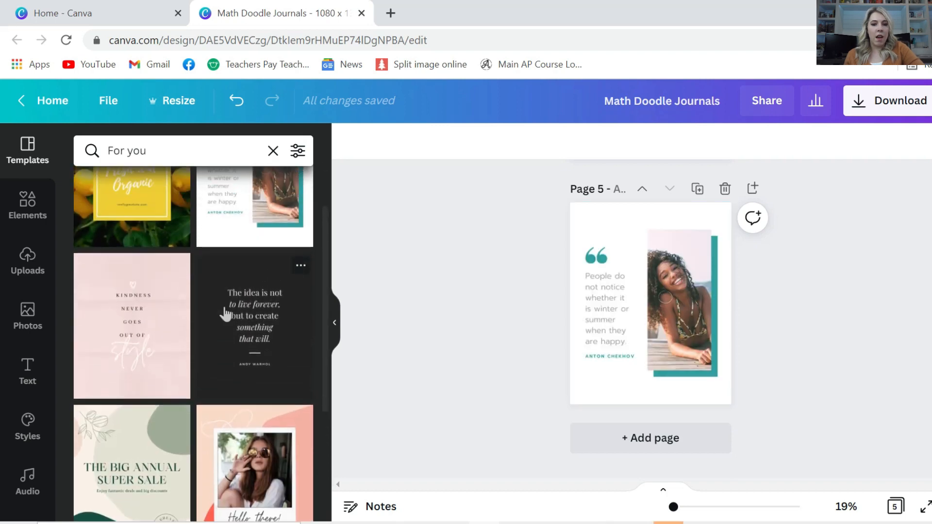
scroll(225, 313, down, 2)
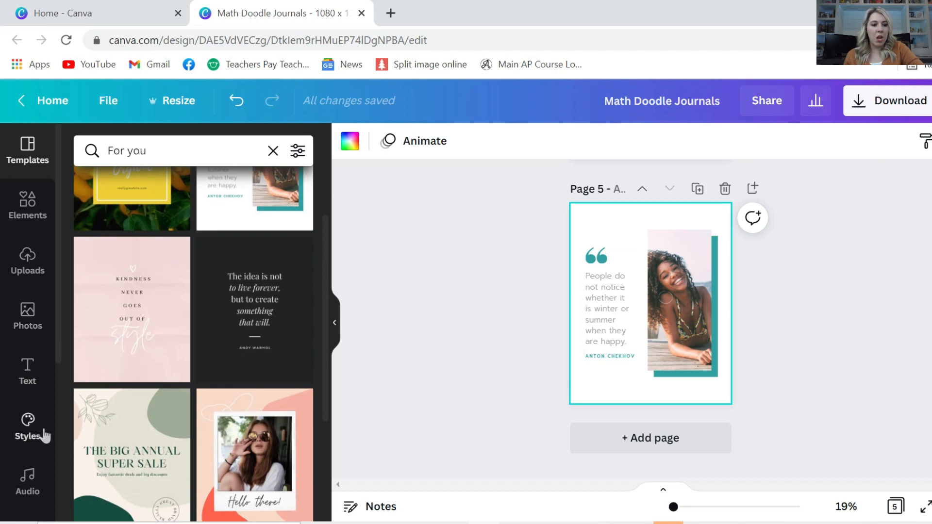
Step: Replace the portrait photo on page 5 with an uploaded "The Great 8 Daily Math Doodles" photo
click(27, 313)
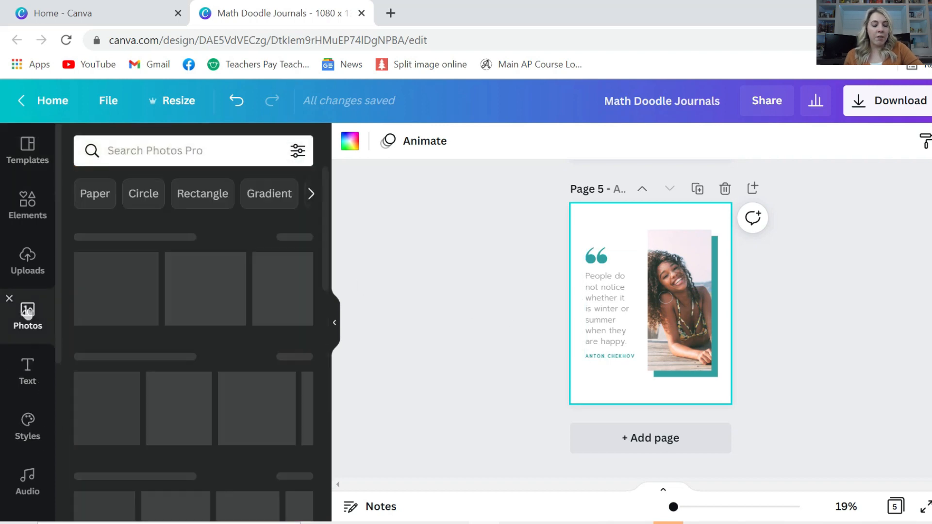
click(27, 262)
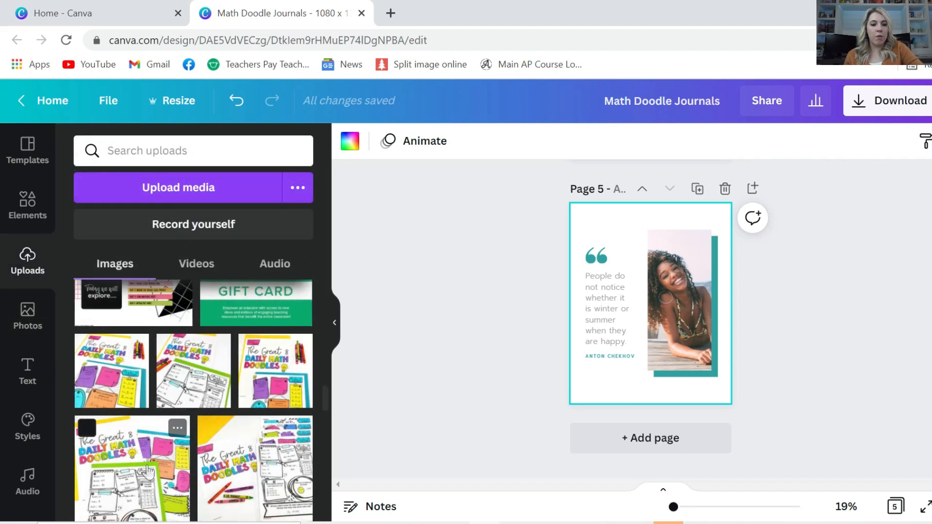
drag(585, 357, 661, 330)
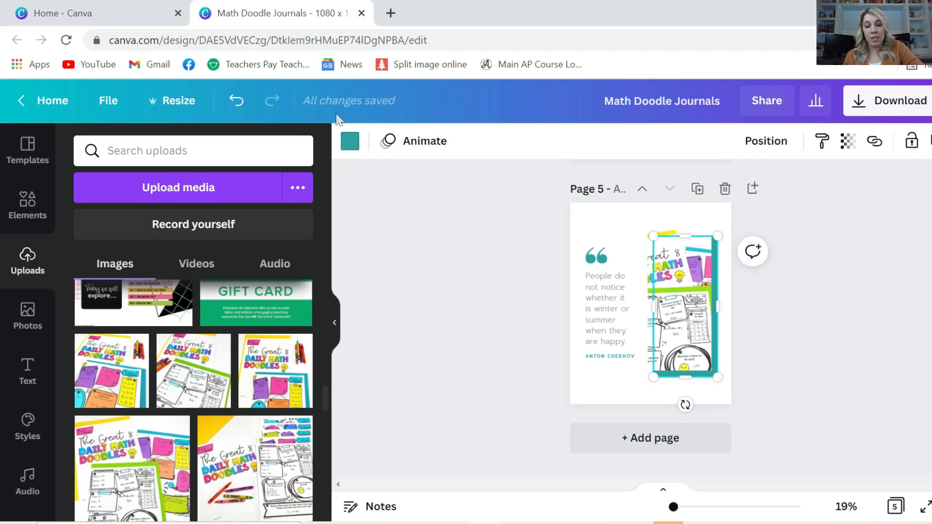
Step: Recolor the rectangle behind the photo in the brand teal, then ungroup the quote block and match the quotation mark to it
click(350, 142)
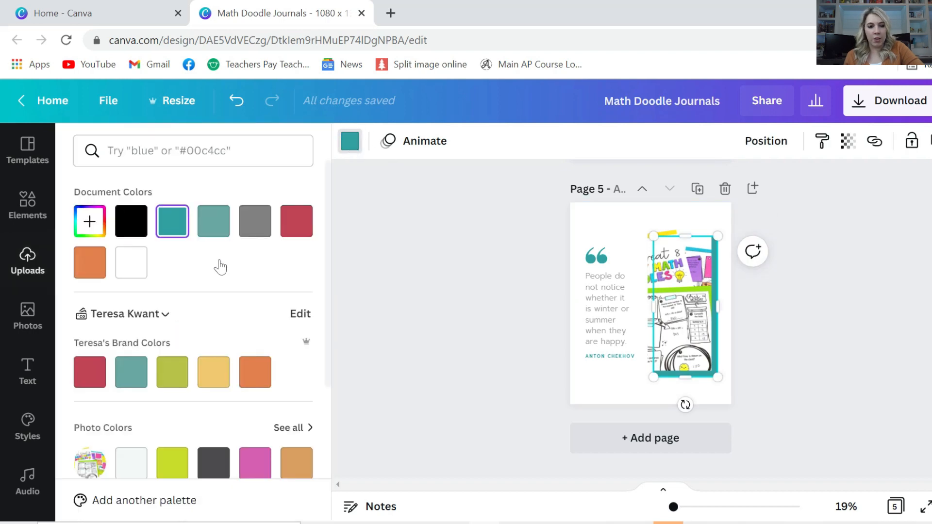
click(130, 372)
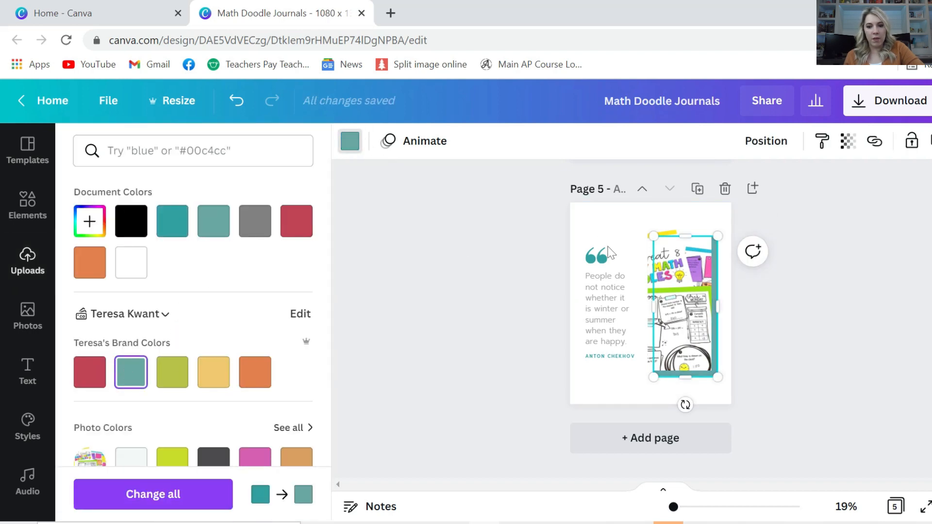
click(595, 254)
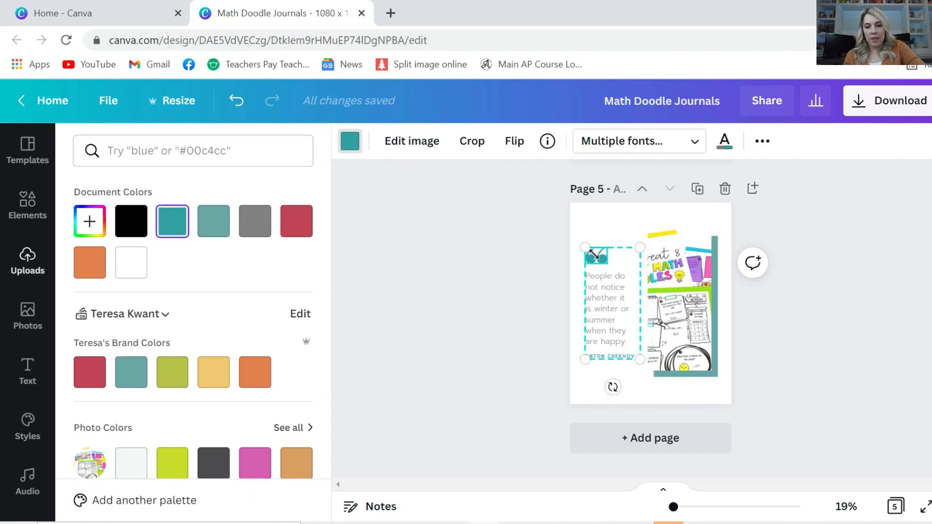
right_click(595, 254)
click(631, 377)
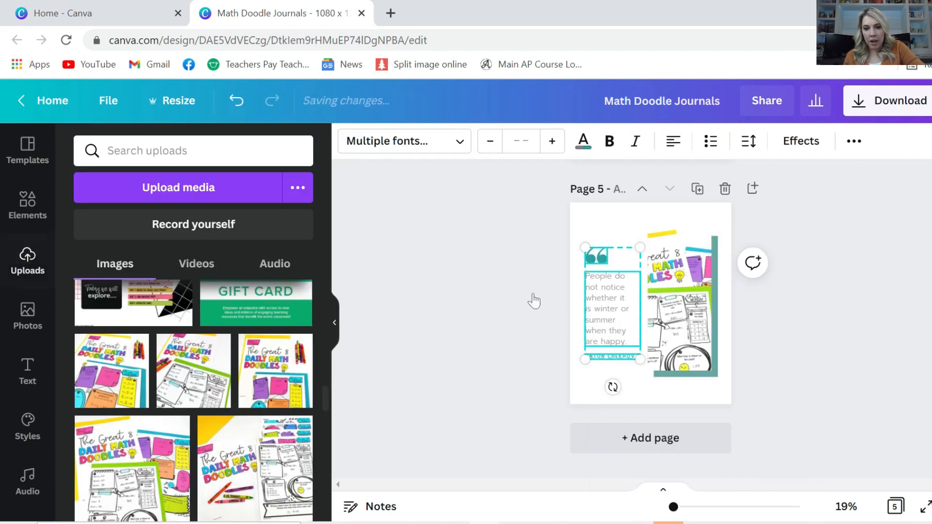
click(534, 300)
click(596, 256)
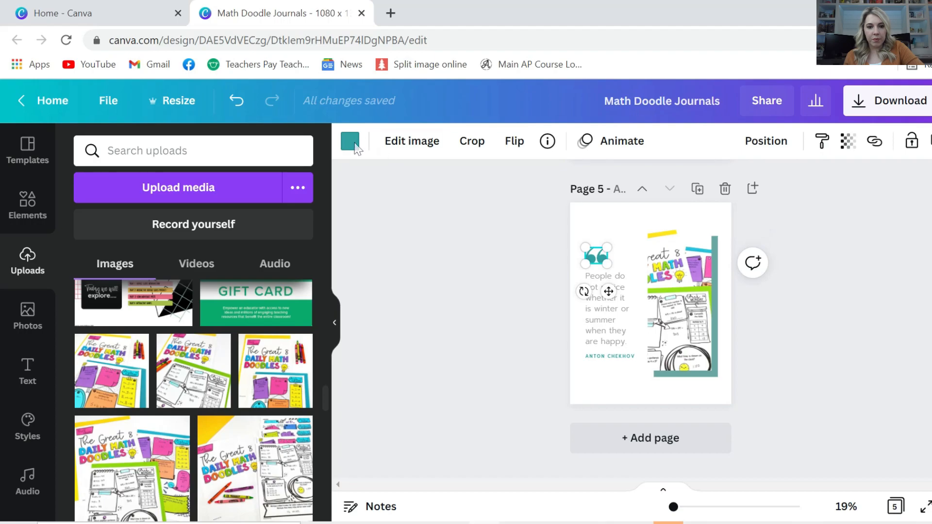
click(351, 143)
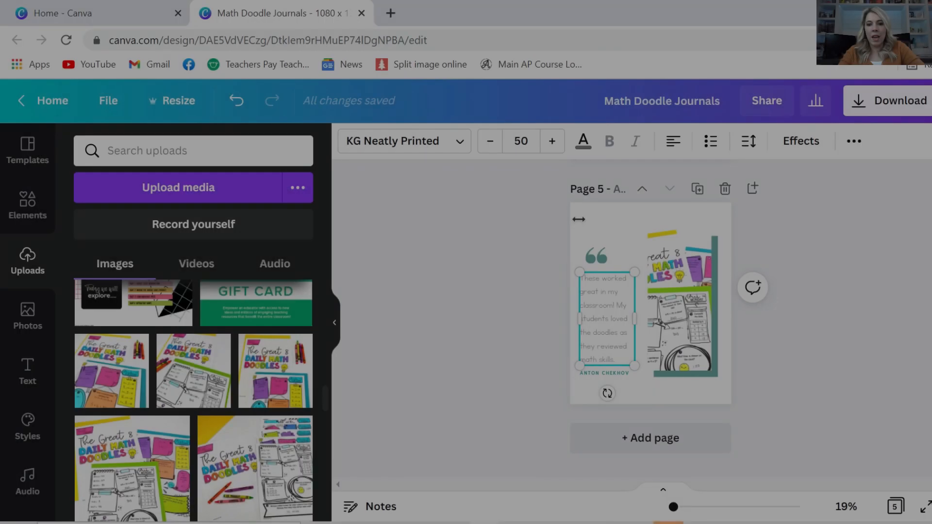
Step: Try gray and white backgrounds on page 5 and set the background to the brand yellow
click(585, 221)
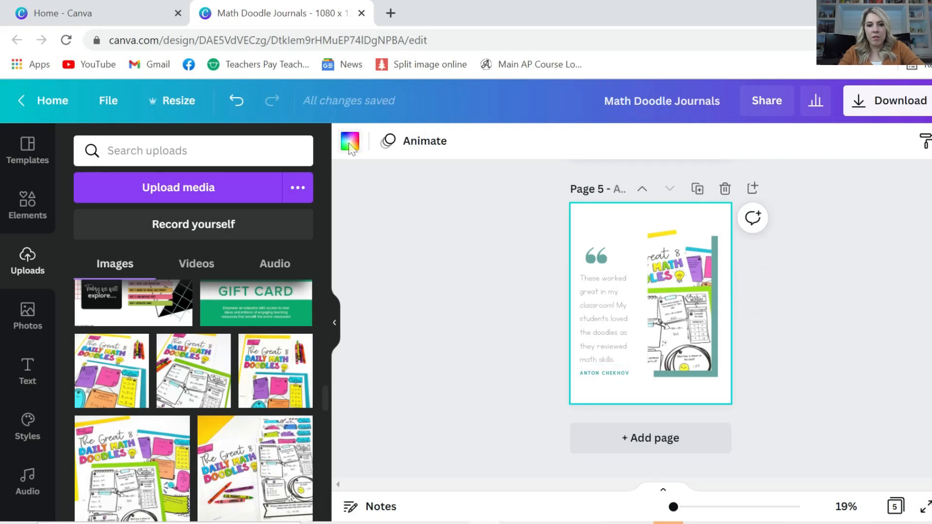
click(350, 142)
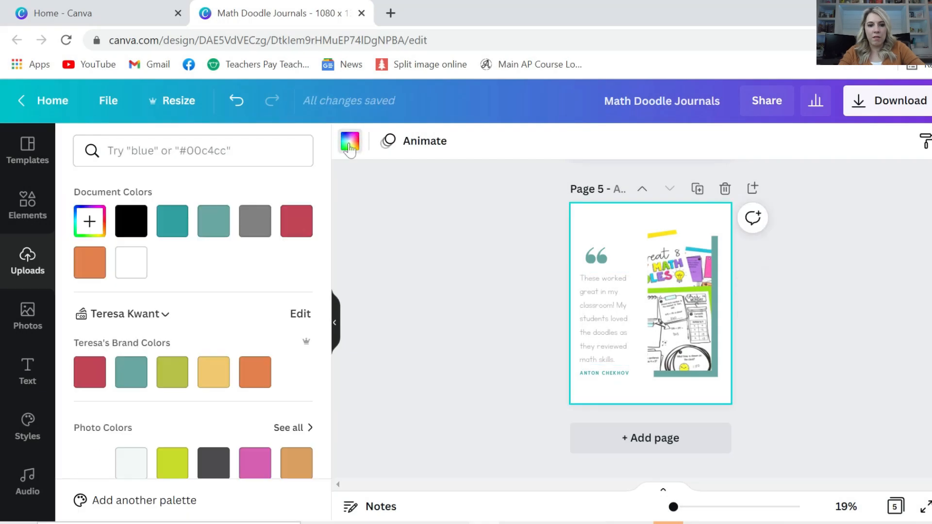
click(251, 227)
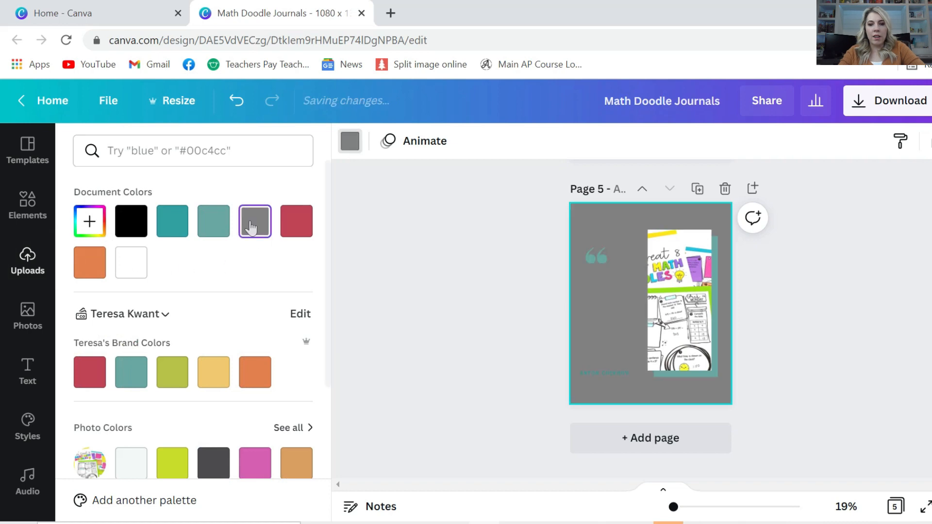
click(128, 266)
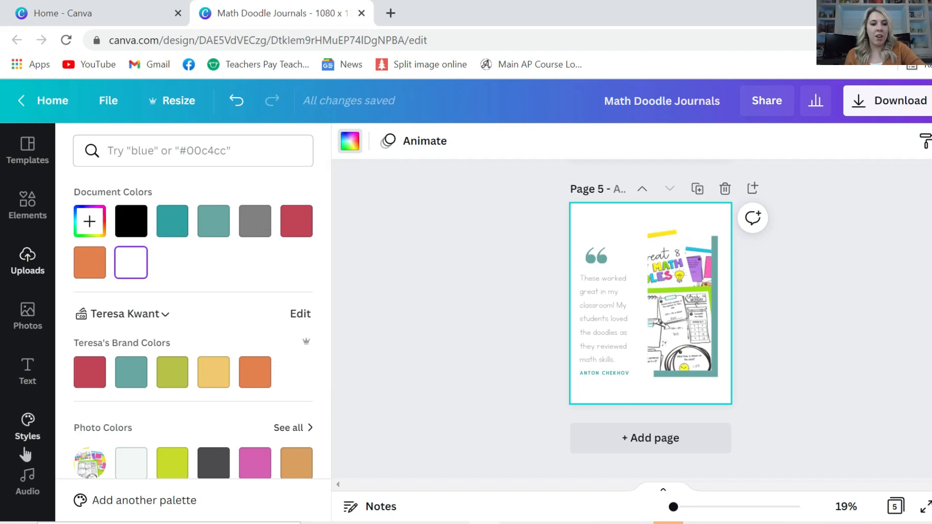
click(209, 369)
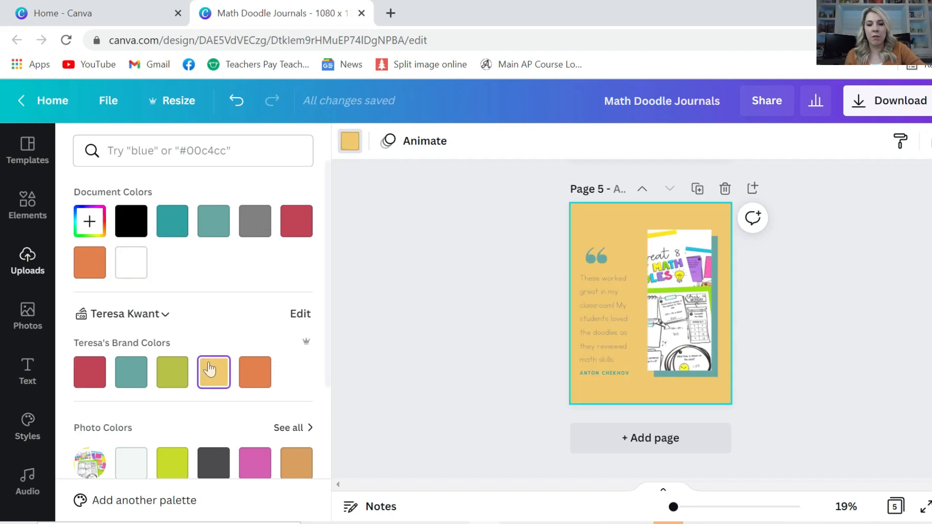
Step: Recolor the quotation mark and the attribution line below the quote on page 5 black
click(593, 254)
click(350, 142)
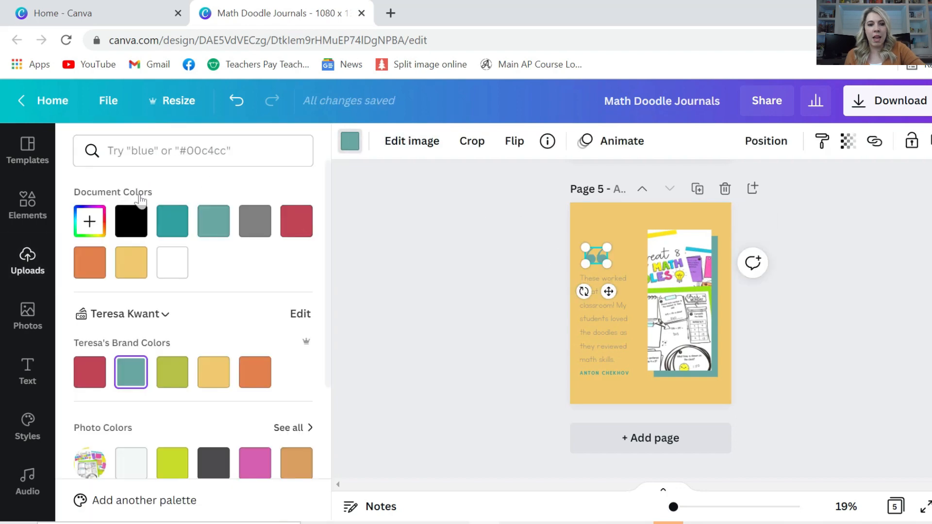
click(131, 237)
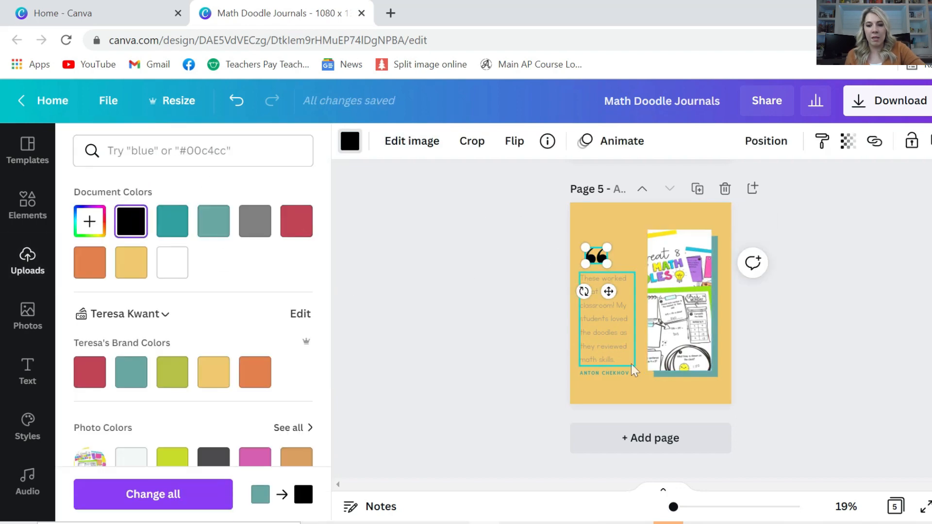
click(622, 375)
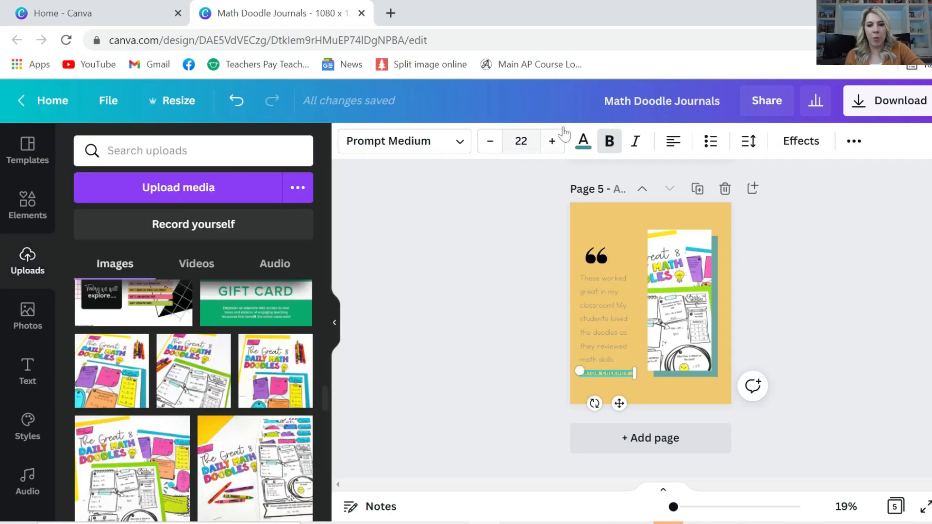
click(583, 141)
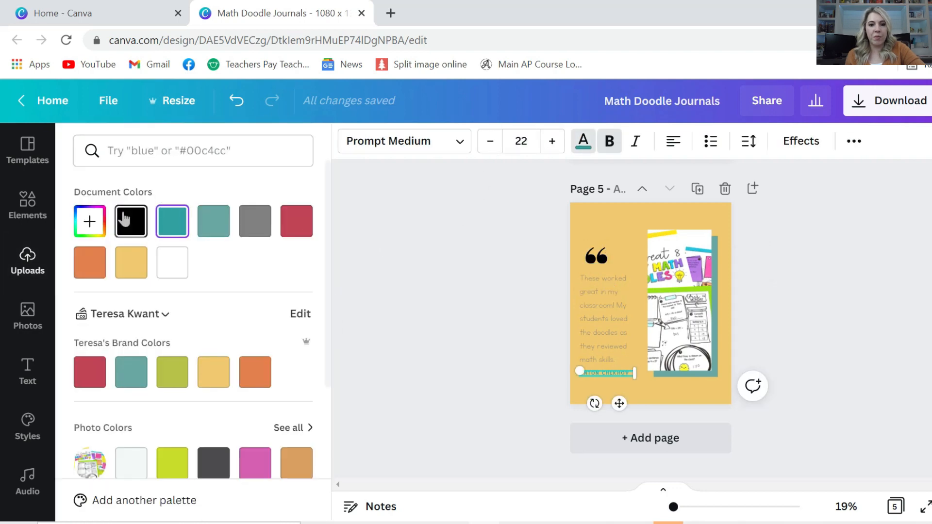
key(Escape)
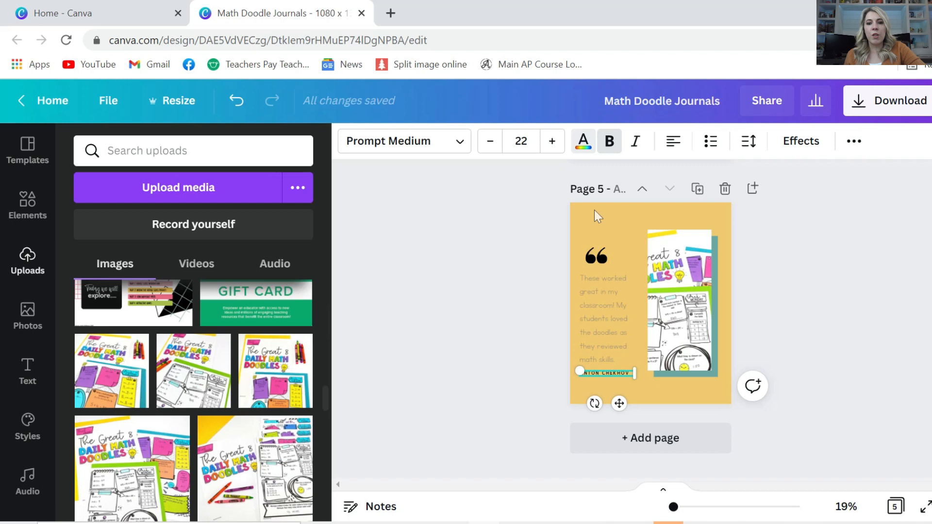
click(505, 261)
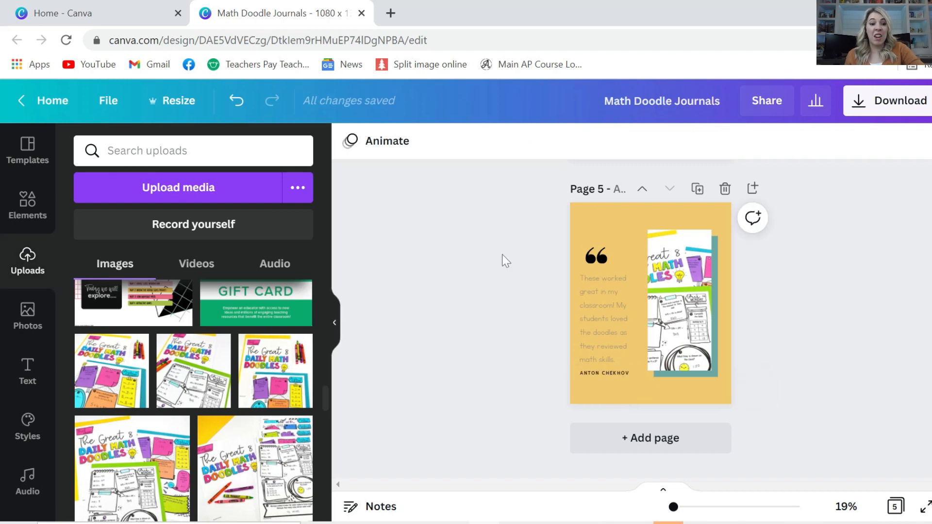
Step: Add the white circular brand logo to the upper-left corner of page 5
scroll(26, 416, down, 5)
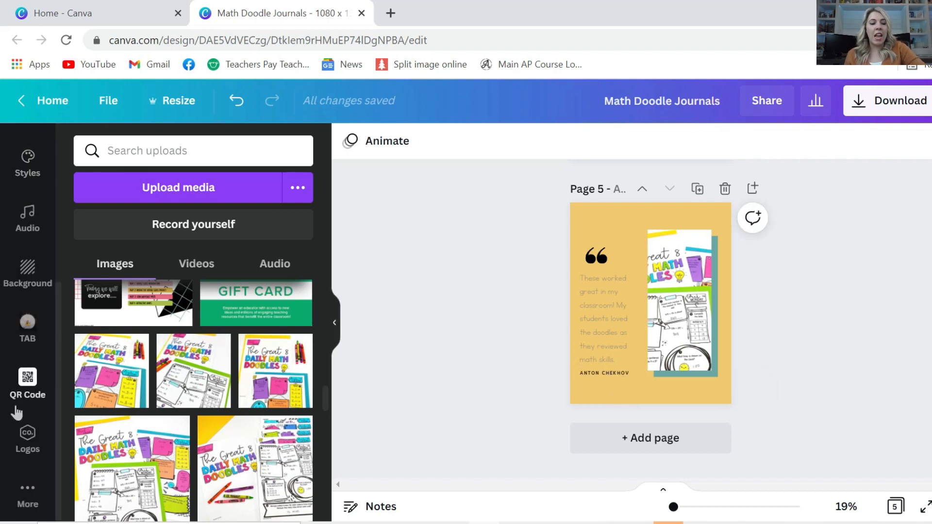
click(28, 440)
drag(212, 246, 609, 237)
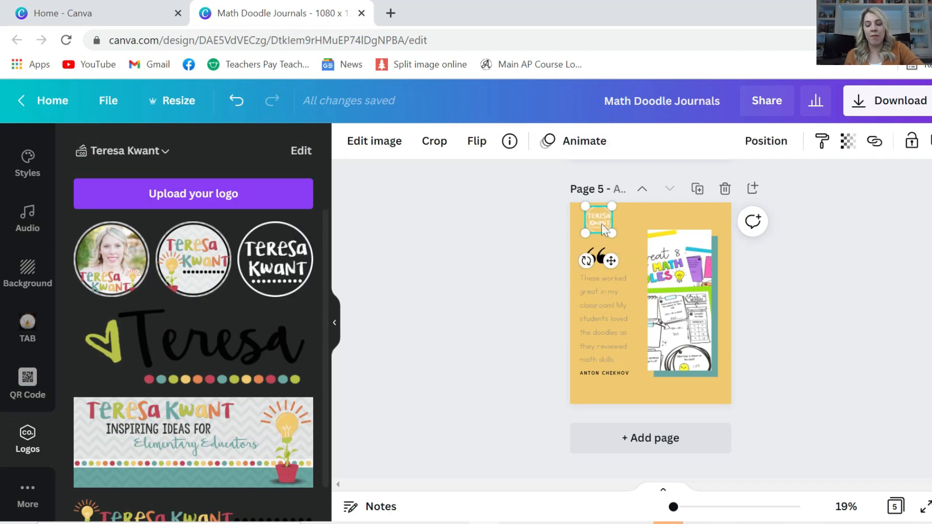
mouse_move(599, 221)
mouse_down()
mouse_move(626, 290)
mouse_move(706, 395)
mouse_move(589, 191)
mouse_move(593, 222)
mouse_move(581, 208)
mouse_move(587, 215)
mouse_up()
click(509, 216)
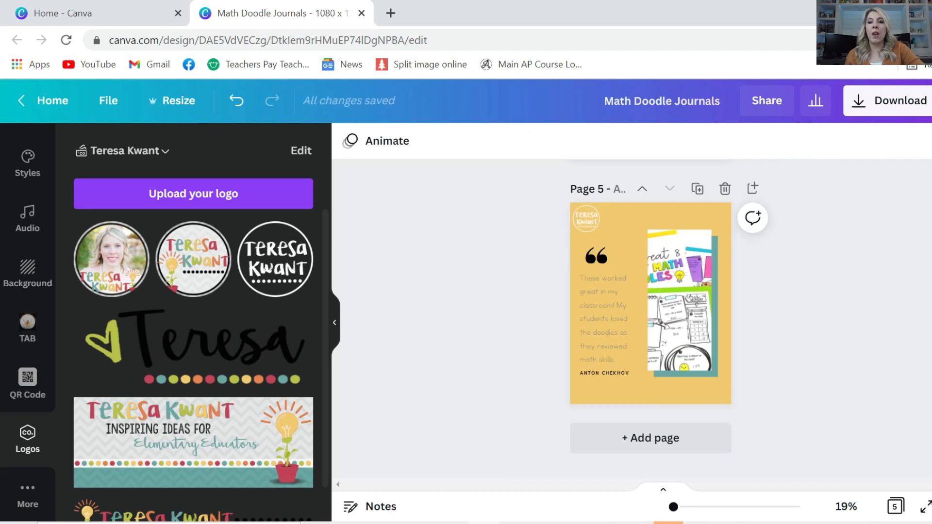
Step: Review the PNG download options for all pages of the Math Doodle Journals design
click(867, 108)
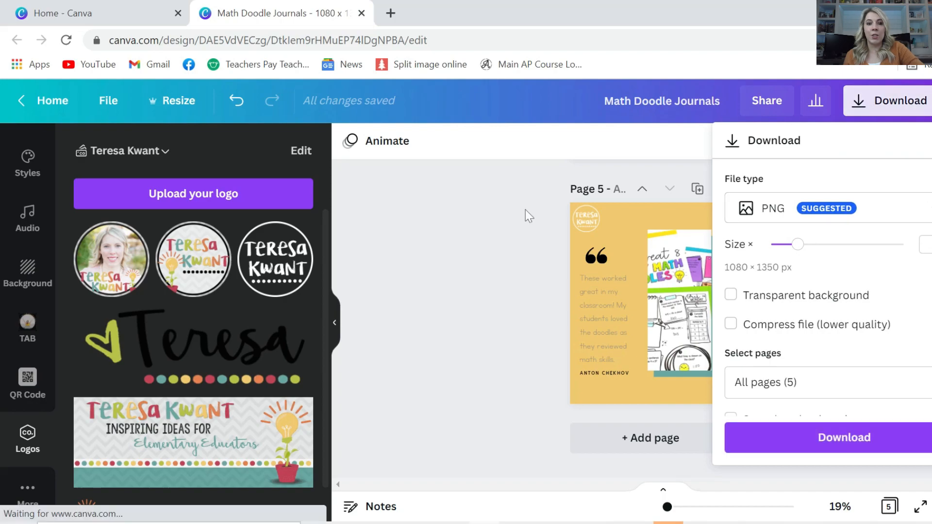
click(468, 247)
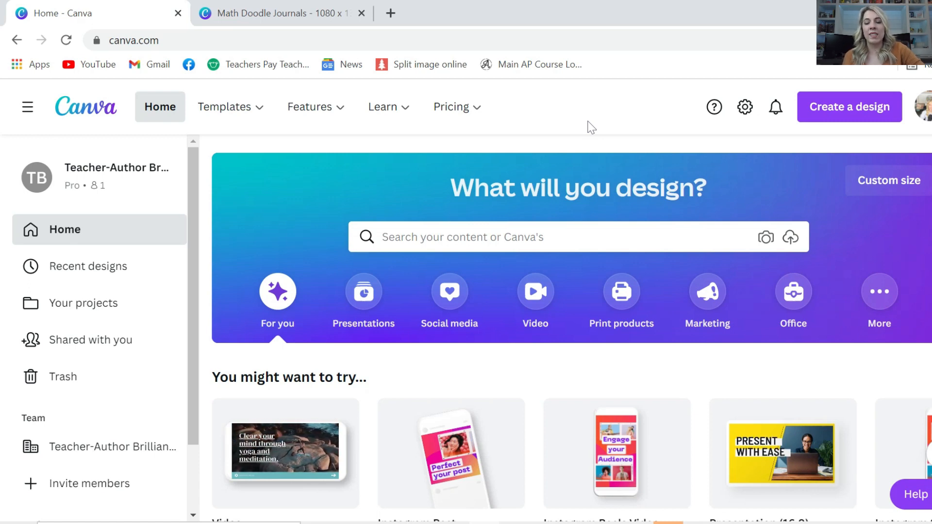
Step: Create a new blank custom-size design of 1080 × 1350 px from the Canva home page
click(822, 119)
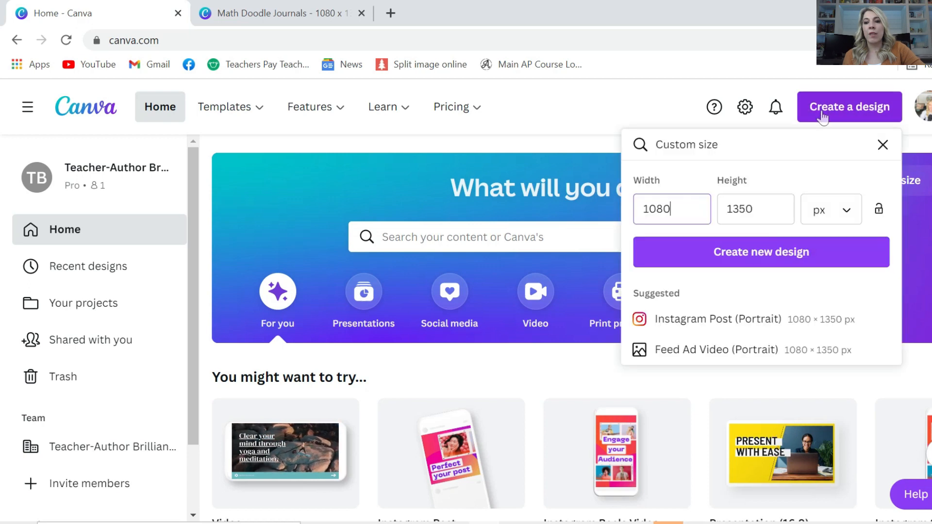
click(669, 264)
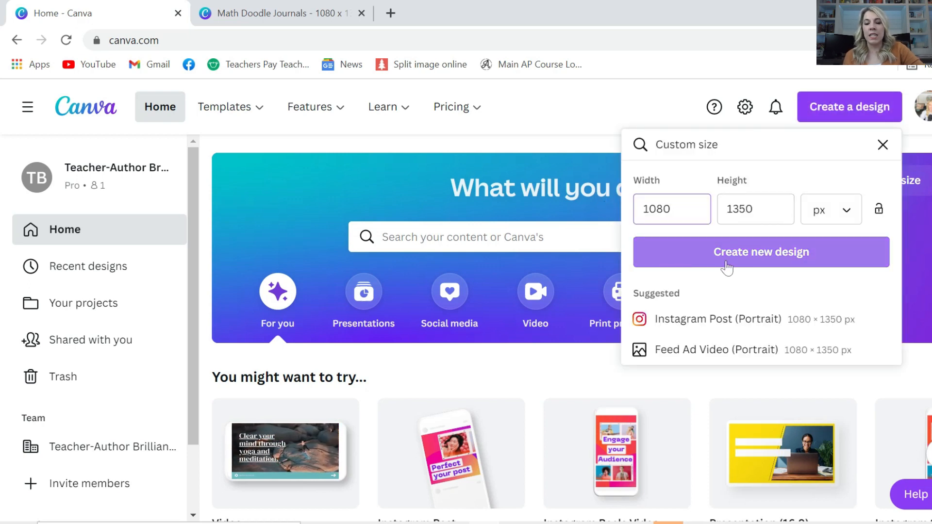
click(726, 262)
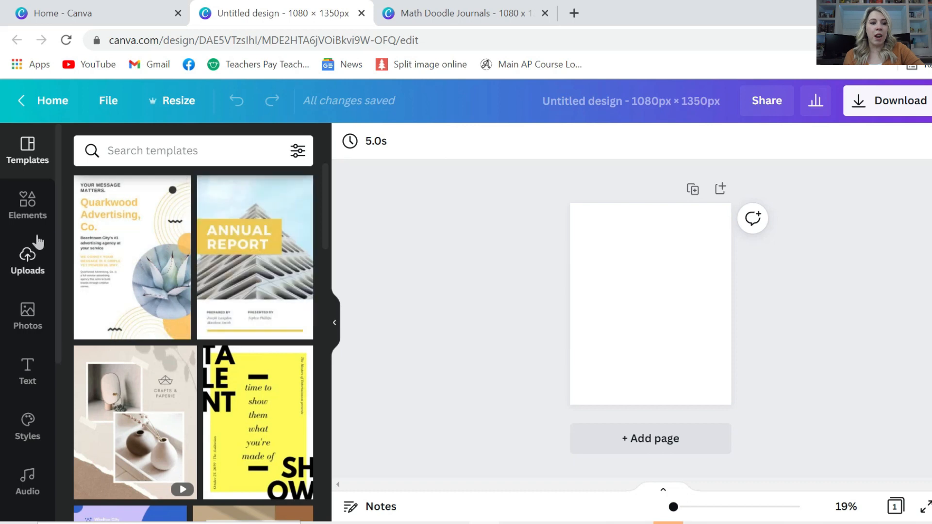
scroll(3, 356, down, 3)
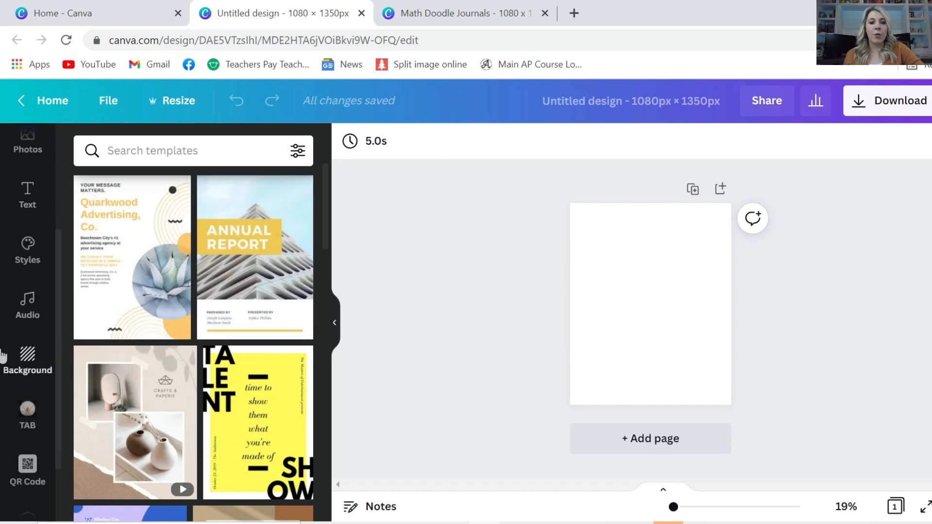
Step: Apply the recently used whitewashed wood plank image as the background of the blank page
click(20, 369)
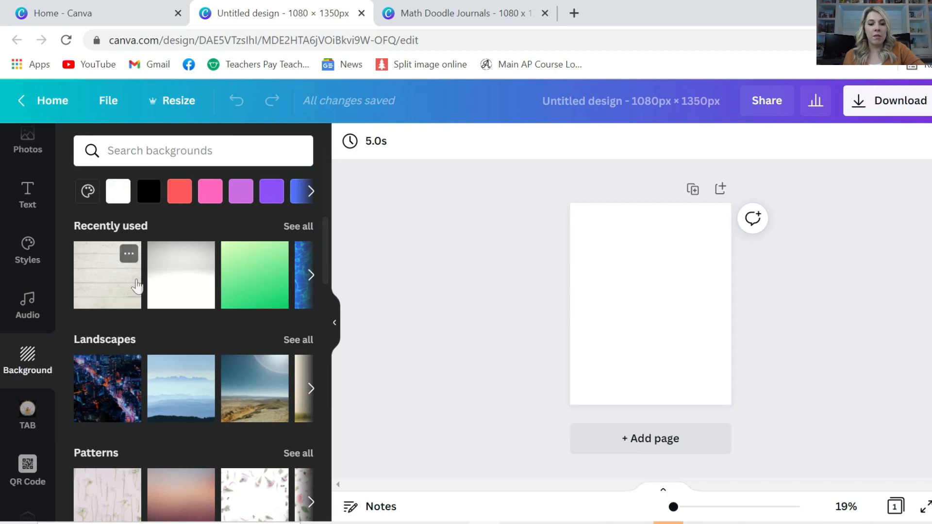
scroll(183, 364, down, 2)
scroll(177, 335, up, 2)
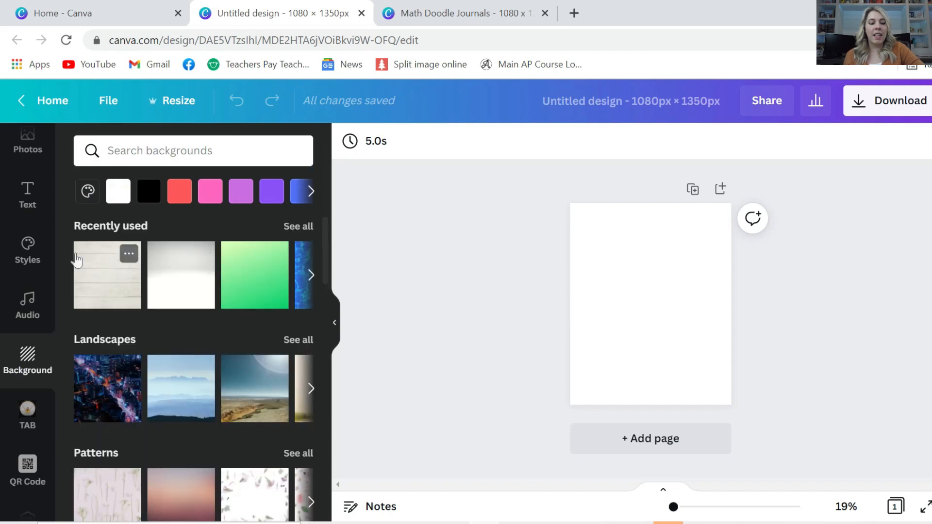
click(76, 260)
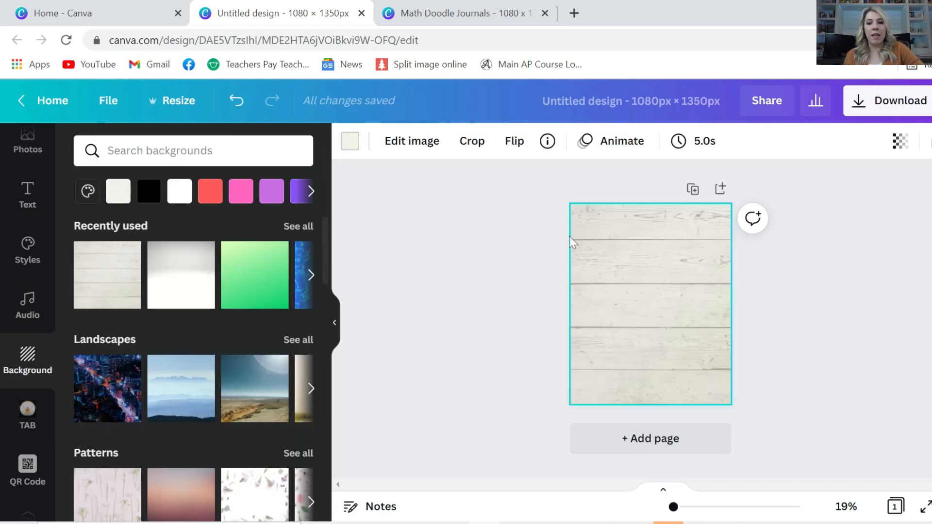
Step: Recolor the wood plank background with the yellow brand color, trying the green and orange brand colors first
click(349, 141)
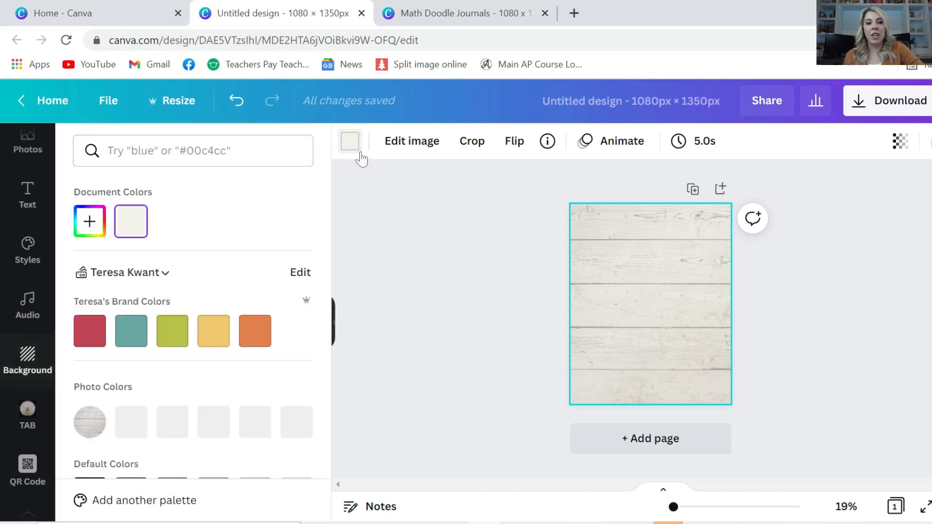
click(175, 329)
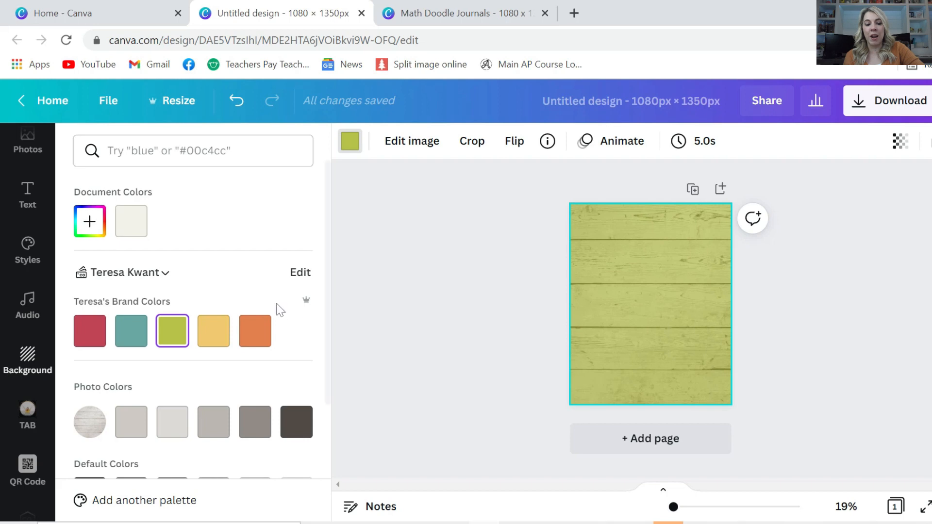
click(255, 332)
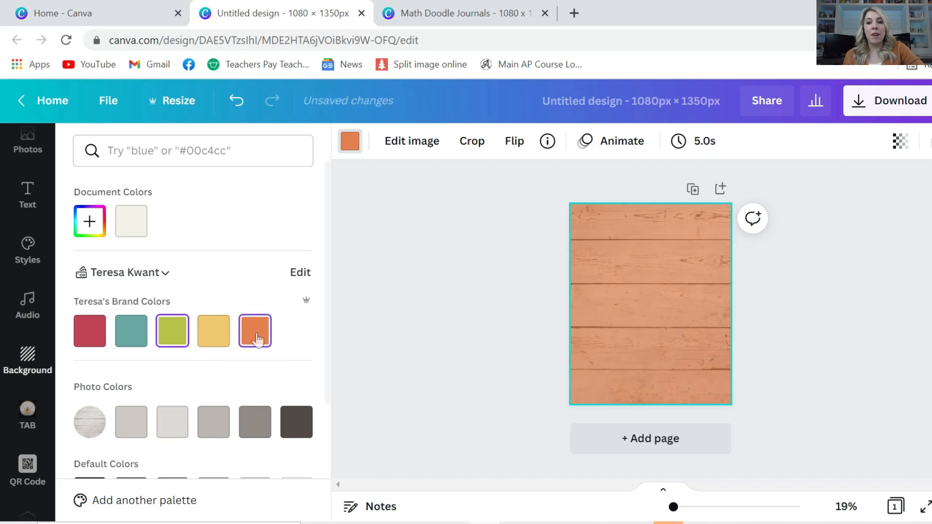
click(207, 341)
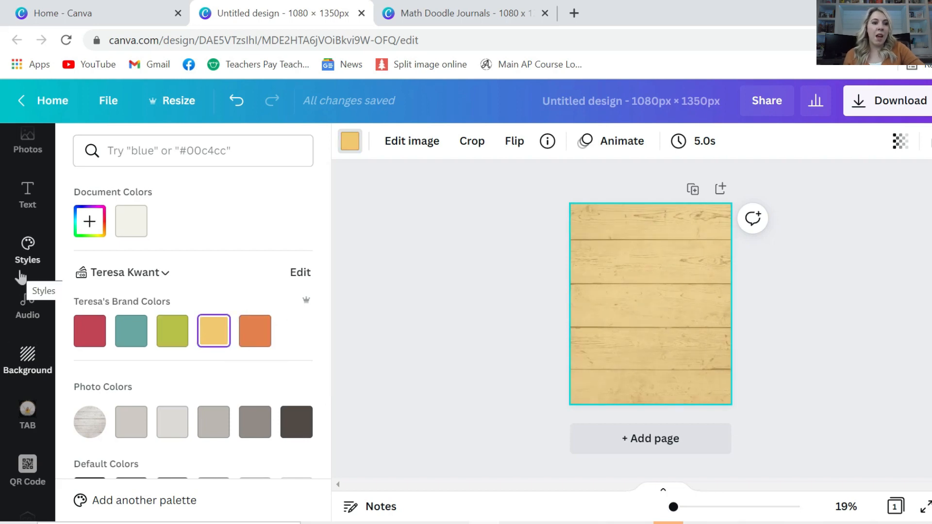
Step: Add a circular photo frame and enlarge it so it runs off the lower-left corner of the page
scroll(30, 228, up, 2)
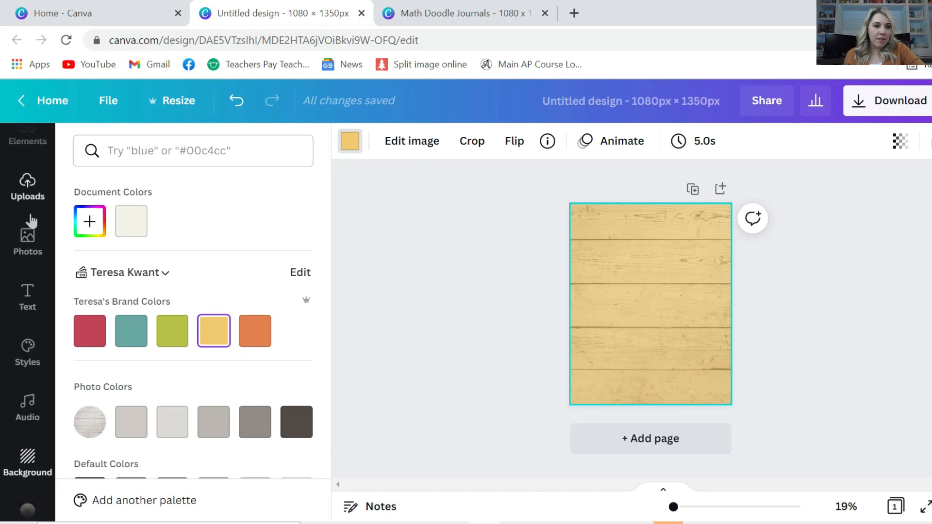
scroll(31, 221, up, 2)
click(30, 212)
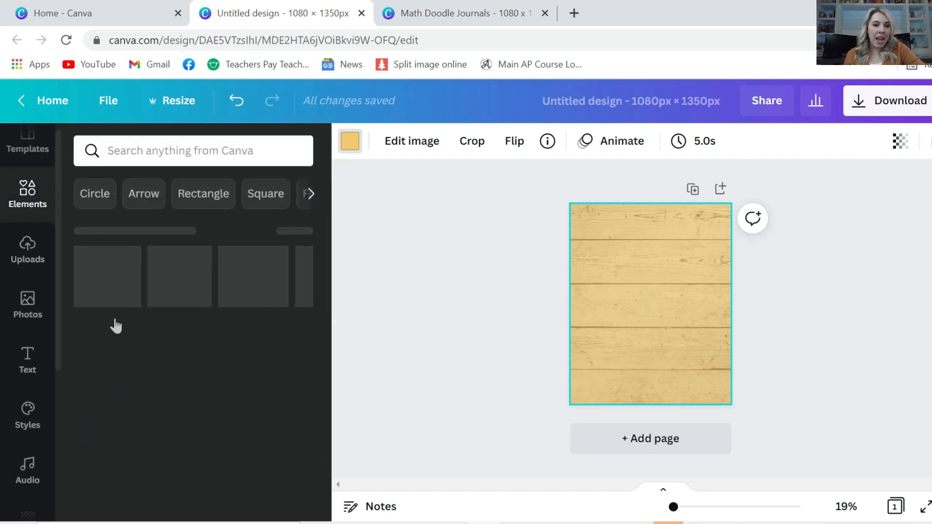
scroll(133, 322, down, 5)
scroll(133, 321, down, 5)
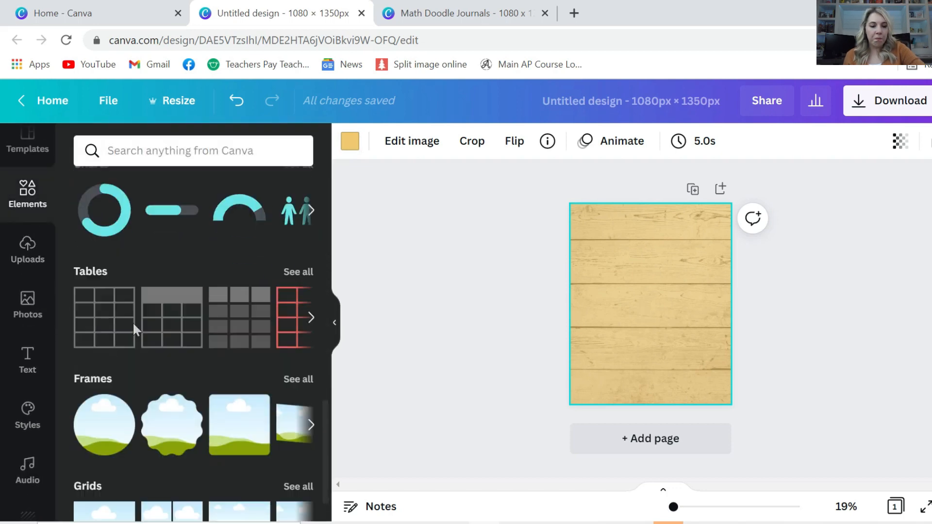
drag(338, 439, 614, 330)
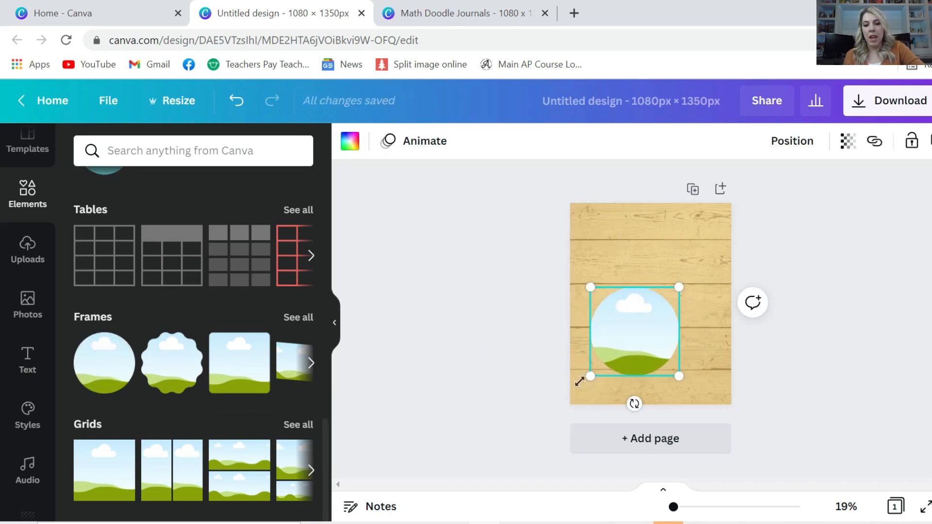
drag(575, 383, 452, 476)
drag(620, 384, 657, 348)
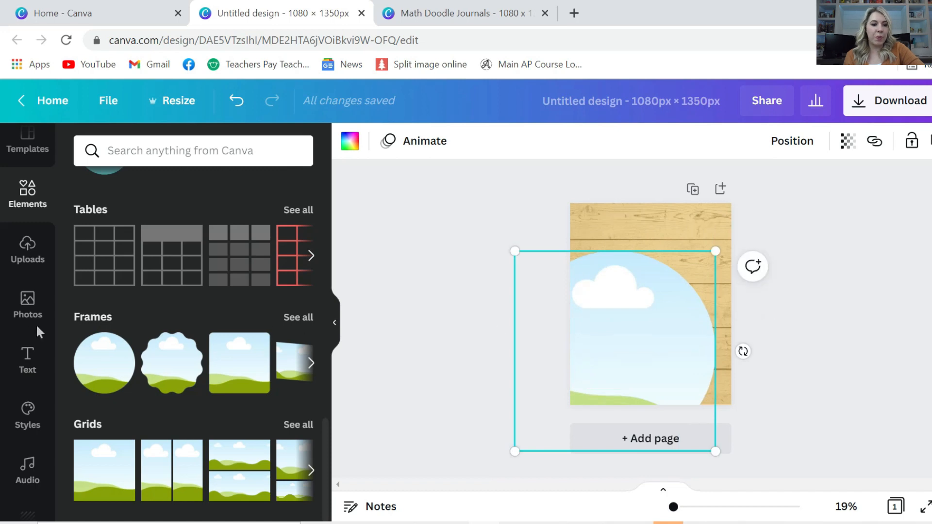
Step: Fill the circular frame with the uploaded The Great 8 Daily Math Doodles image showing the green-bordered worksheet
click(27, 249)
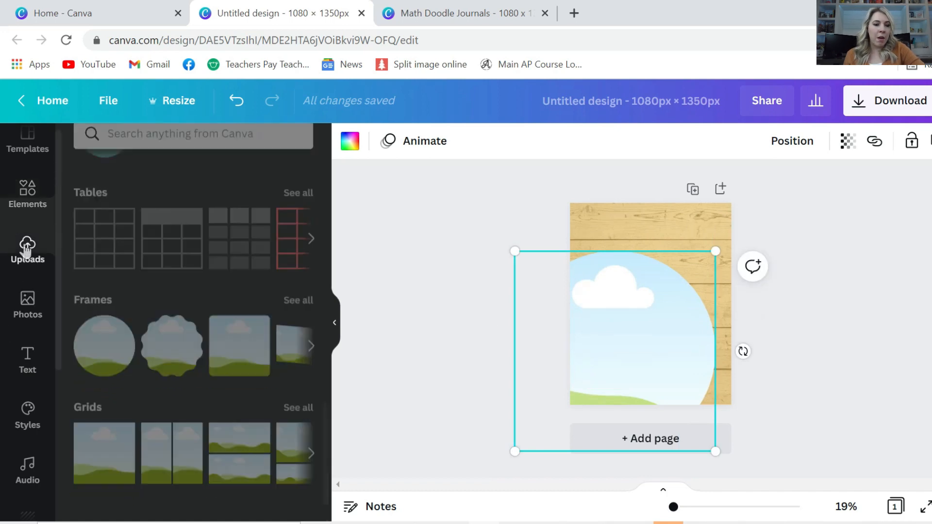
scroll(157, 453, down, 15)
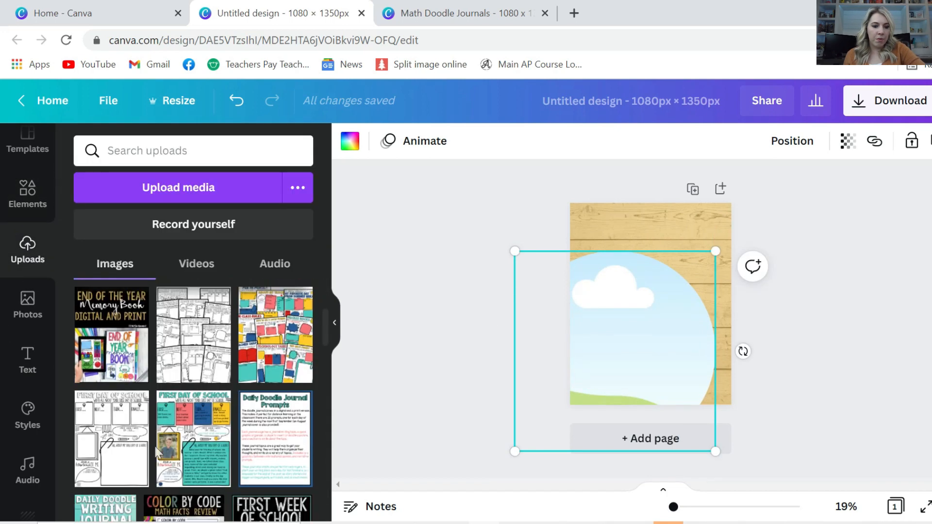
scroll(156, 453, down, 1)
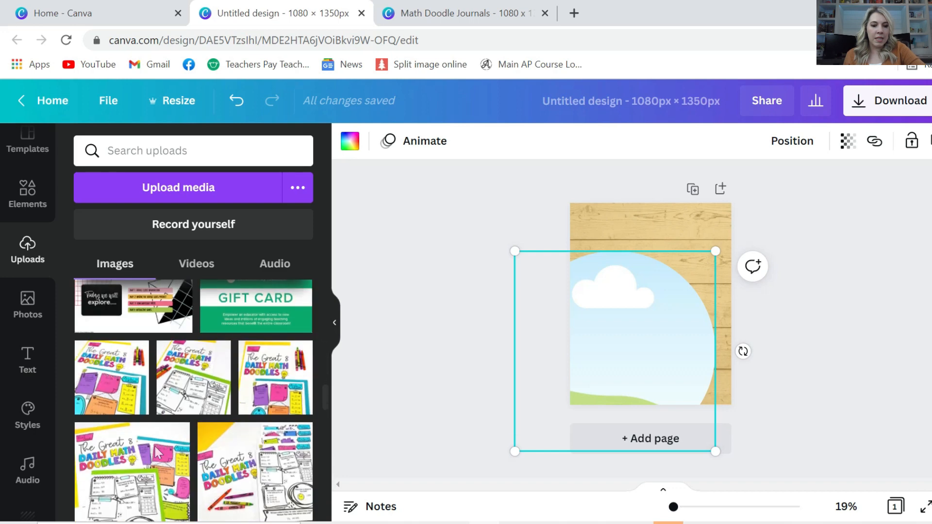
mouse_move(145, 480)
mouse_down()
mouse_move(539, 466)
mouse_move(580, 362)
mouse_up()
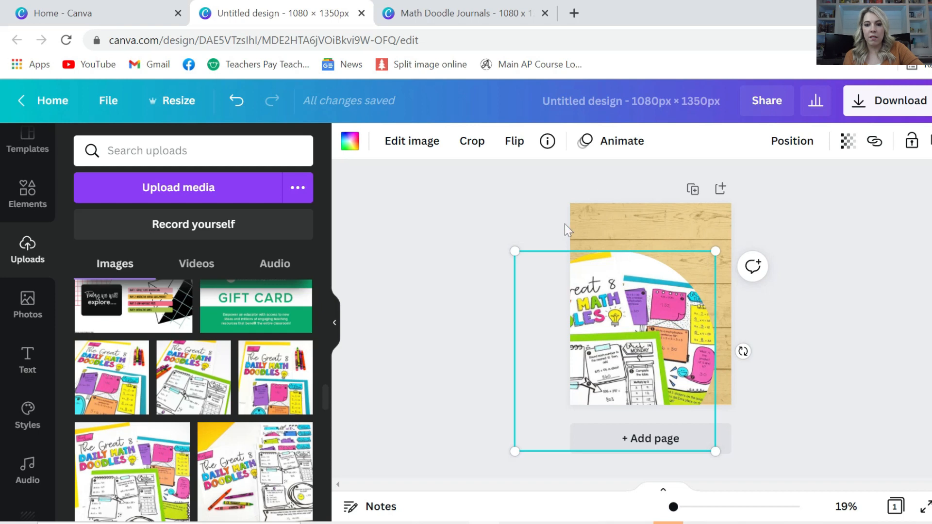
click(546, 226)
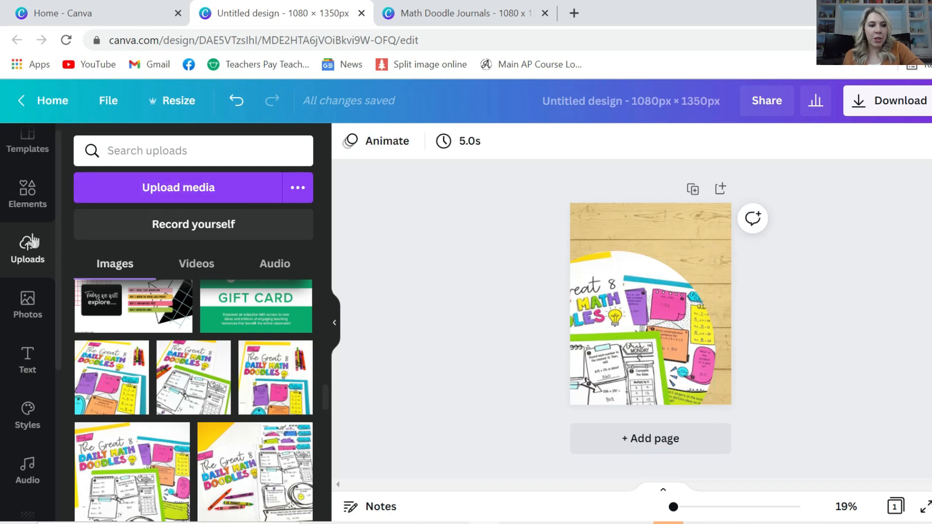
Step: Add a circle shape, enlarge it to about the size of the photo frame, and offset it slightly up and right
click(29, 192)
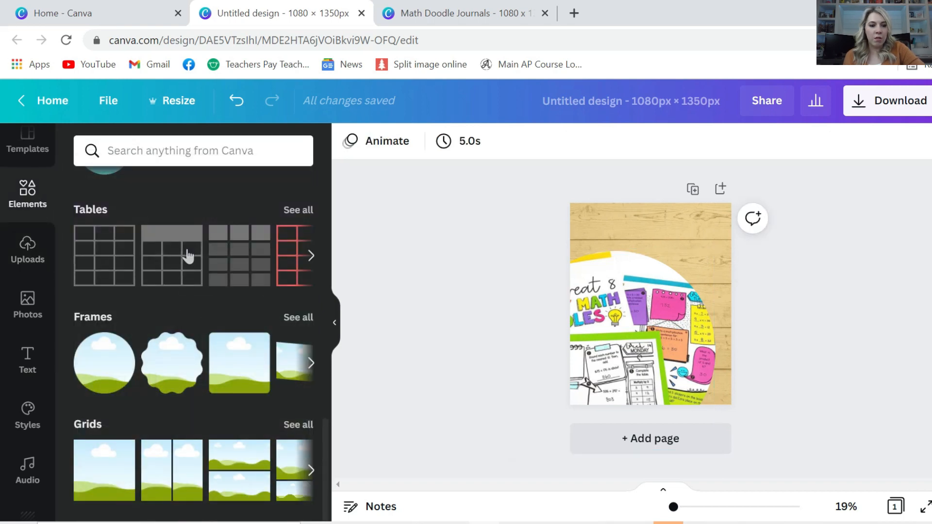
scroll(194, 265, up, 15)
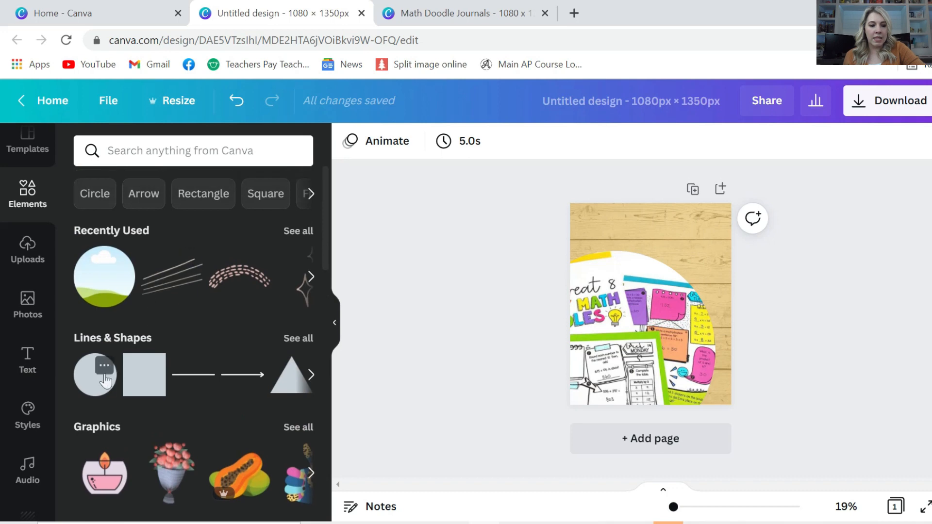
drag(96, 374, 610, 346)
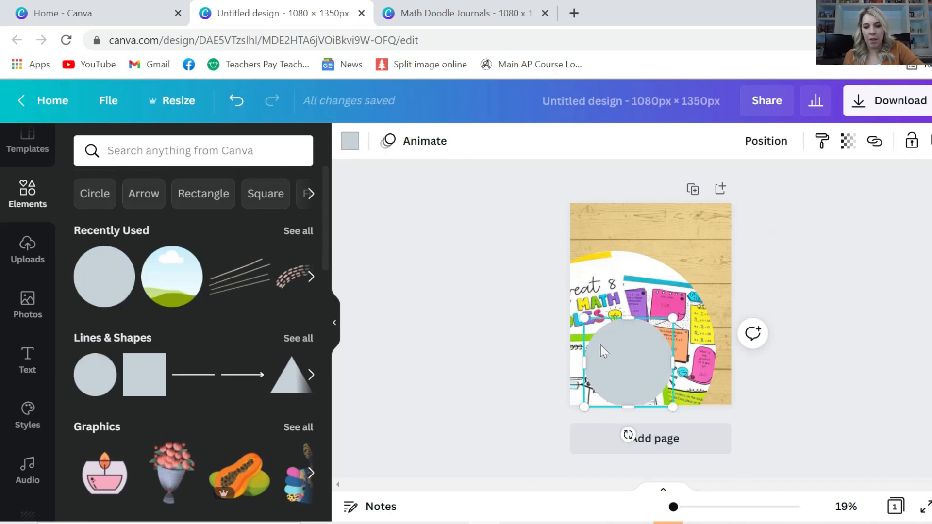
drag(581, 405, 500, 487)
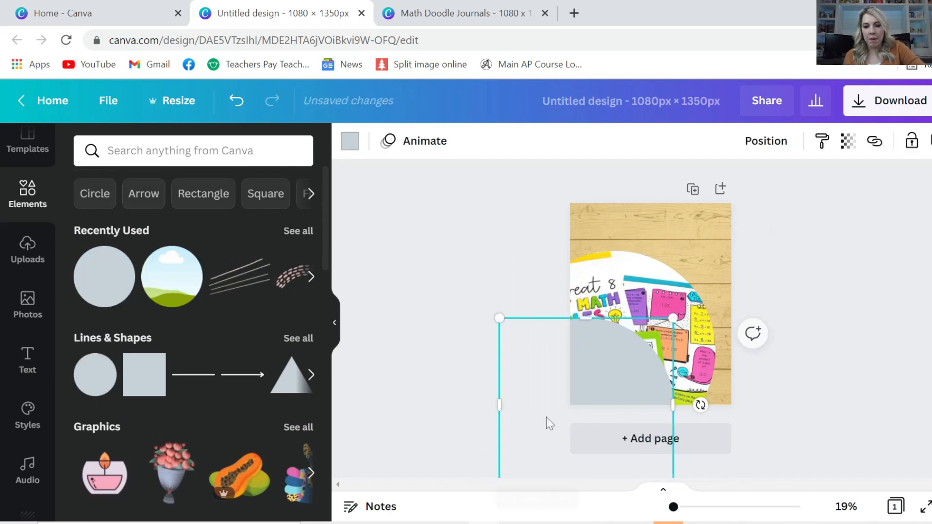
drag(606, 386, 646, 291)
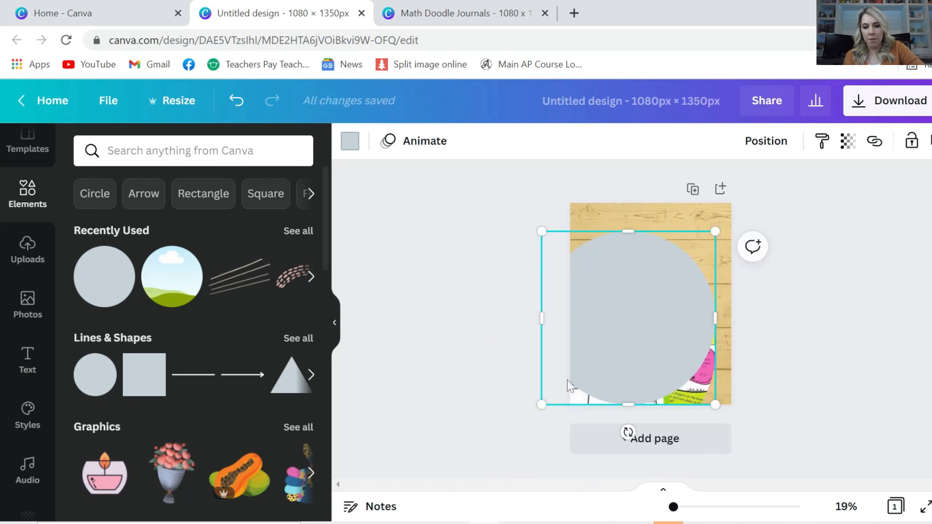
drag(534, 404, 515, 428)
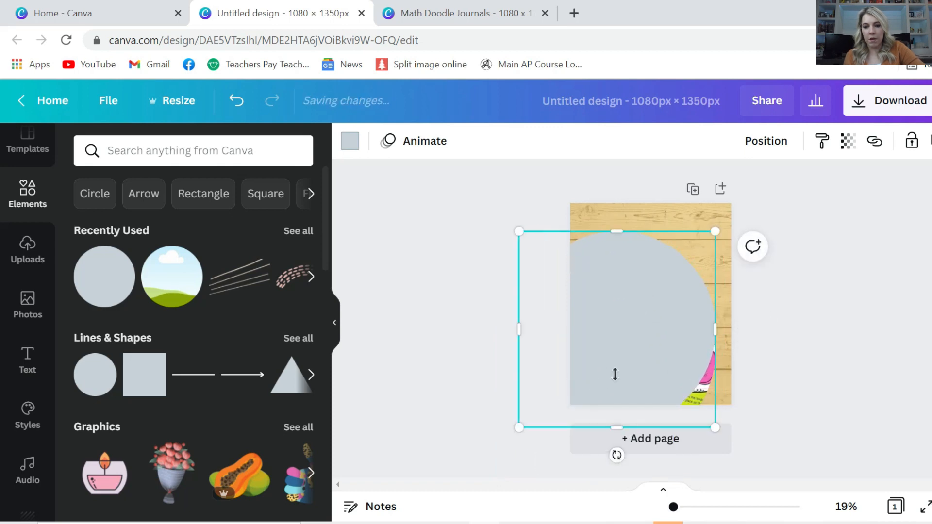
drag(613, 376, 627, 386)
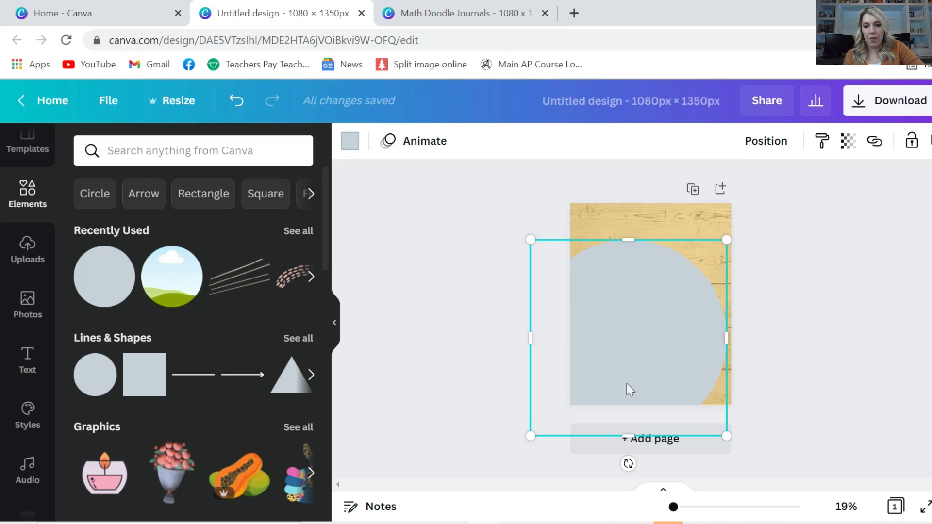
Step: Color the circle black and send it behind the circular photo, nudging the photo slightly upward to form a curved border
click(348, 142)
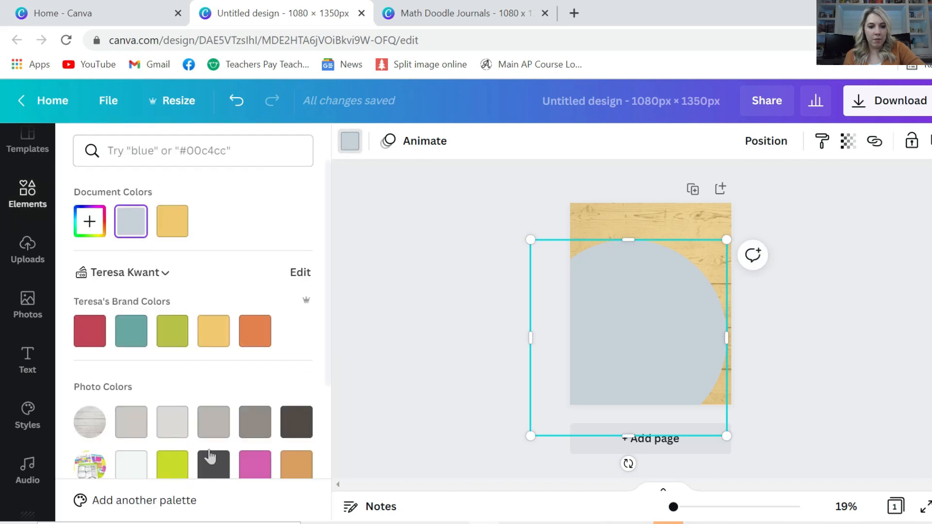
scroll(209, 453, down, 4)
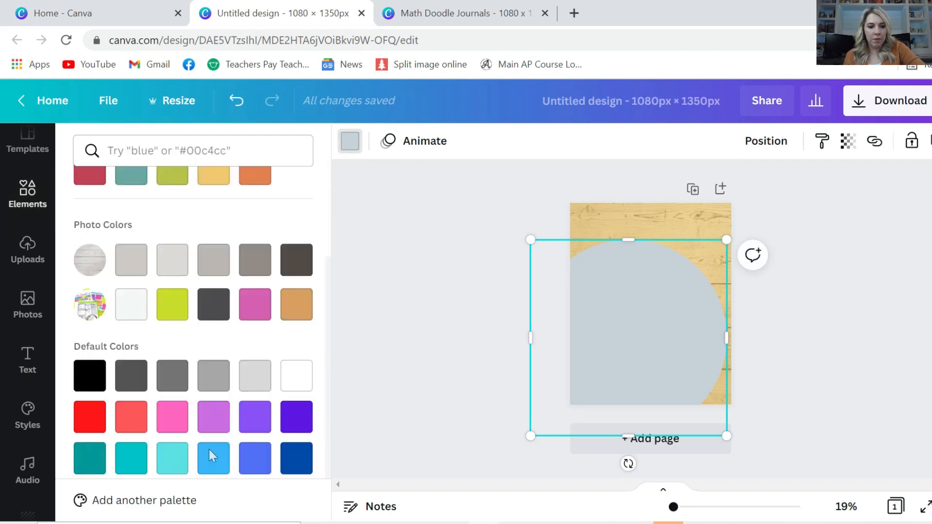
click(90, 360)
right_click(617, 353)
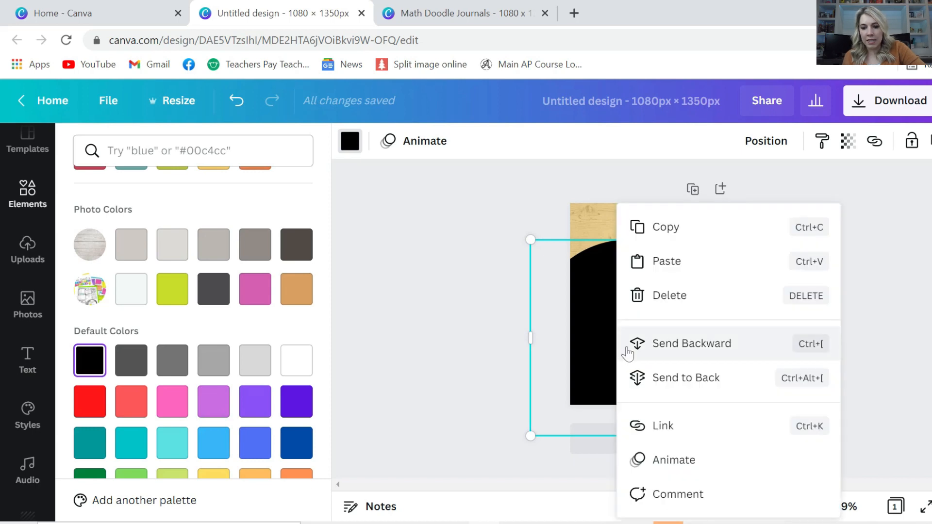
click(652, 380)
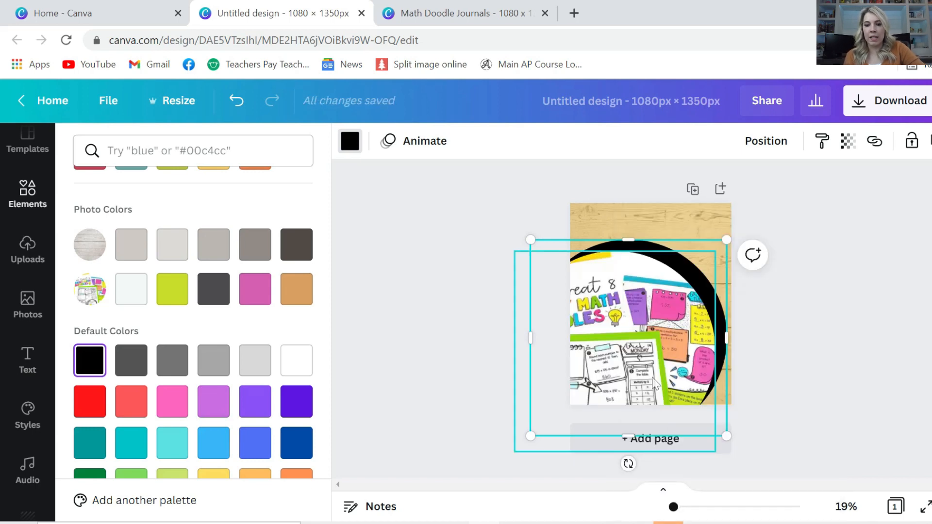
mouse_move(620, 297)
mouse_down()
mouse_move(631, 288)
mouse_move(621, 290)
mouse_up()
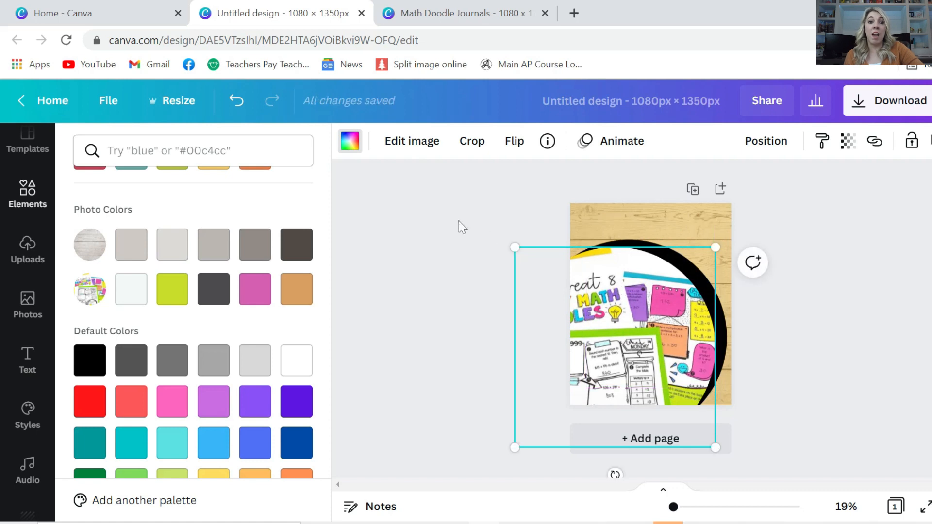
click(553, 198)
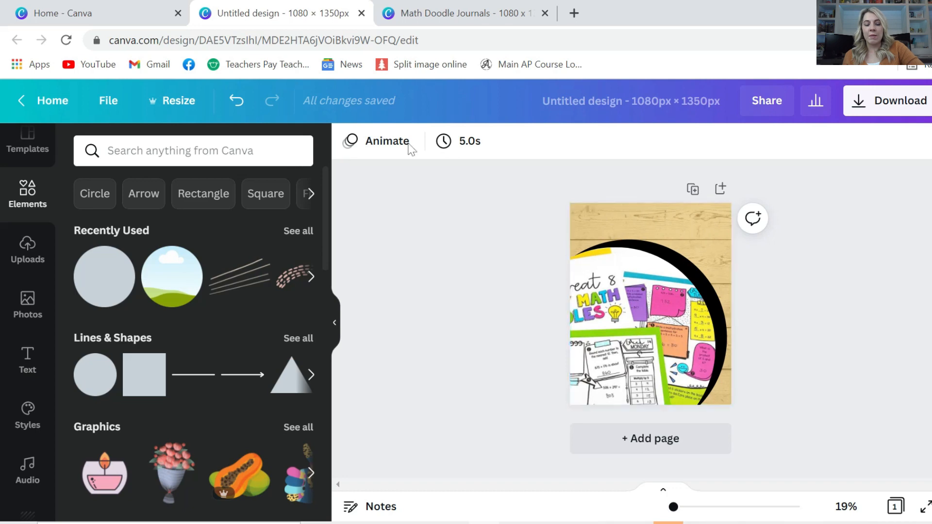
Step: Add a subheading reading "MATH DOODLES" centered near the top of the page above the photo
click(27, 370)
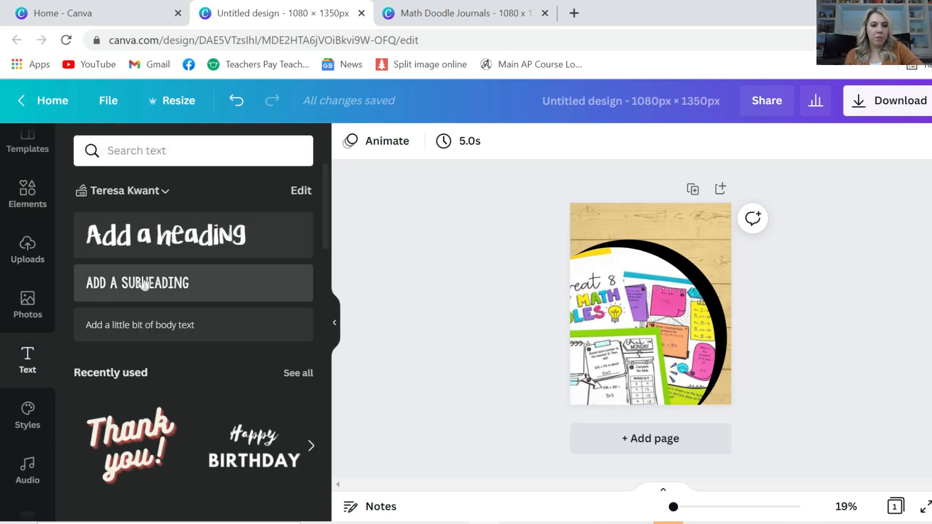
drag(585, 208, 568, 318)
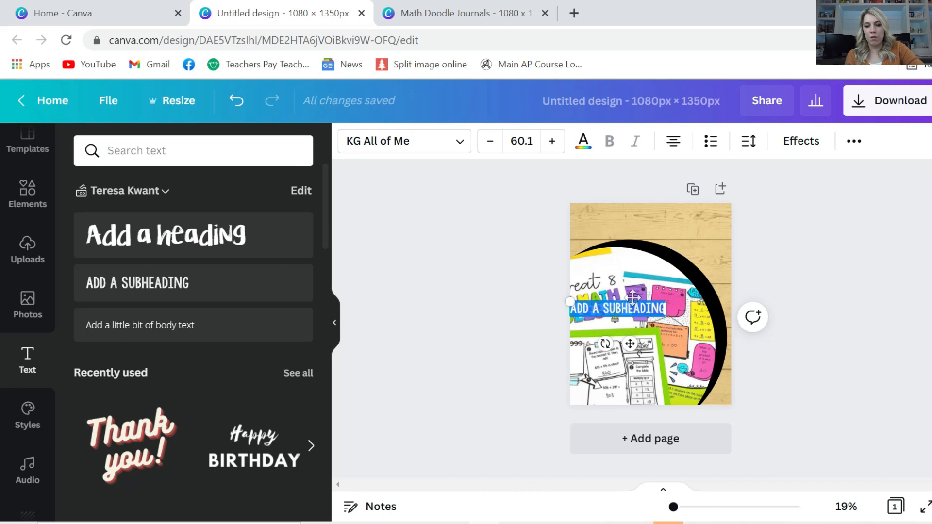
drag(632, 297, 665, 208)
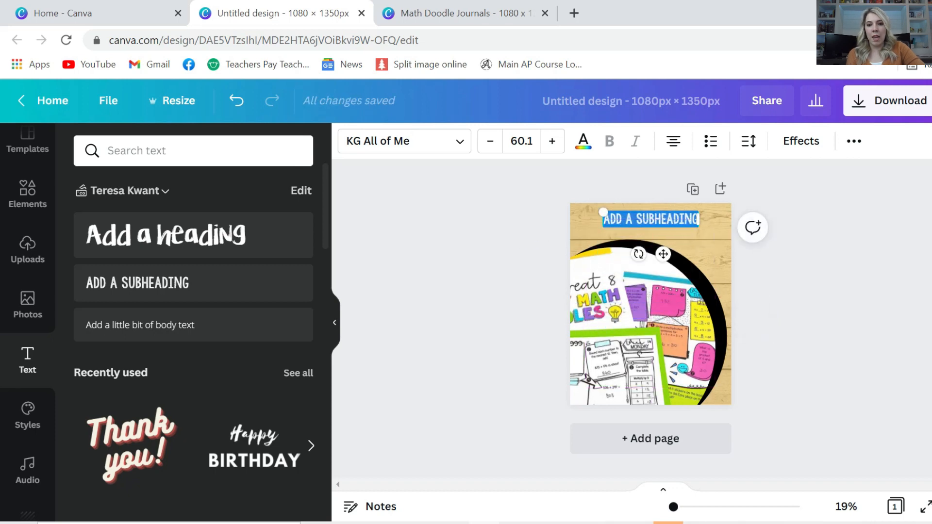
text(MATJ)
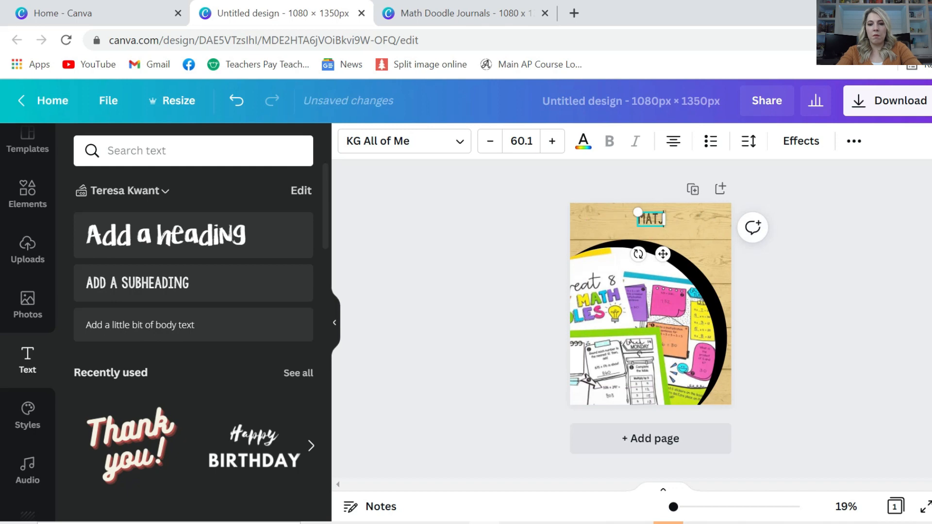
key(BackSpace)
text(H DOODLES)
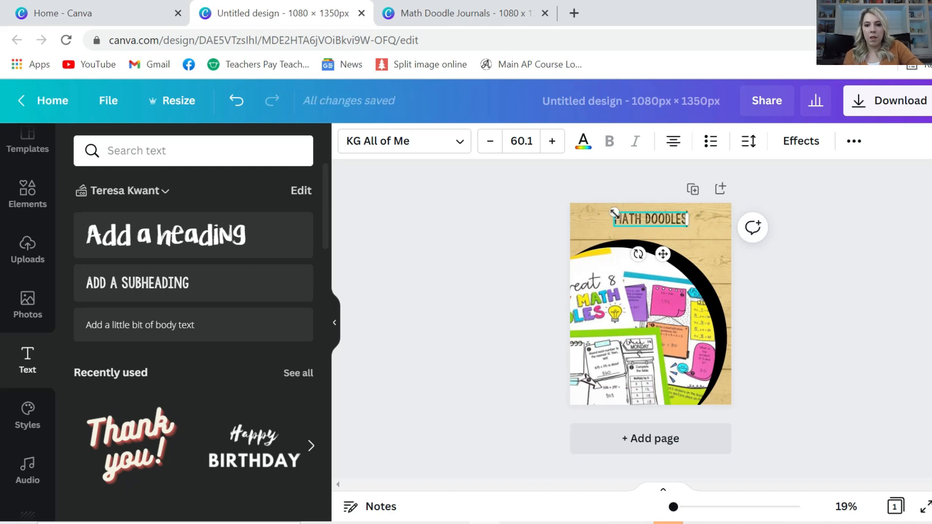
Step: Enlarge the MATH DOODLES title to font size 120 and center it across the top of the page
mouse_move(598, 213)
mouse_down()
mouse_move(519, 180)
mouse_move(515, 192)
mouse_up()
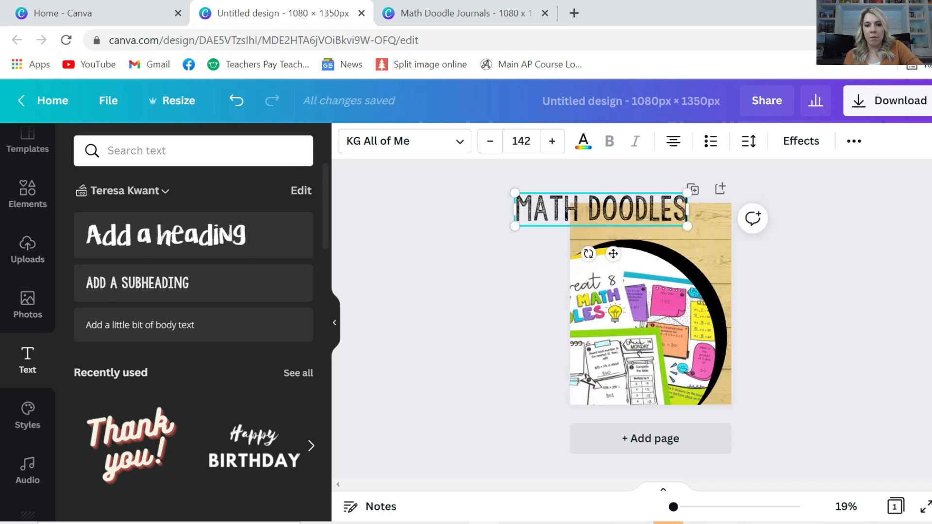
drag(597, 192, 652, 206)
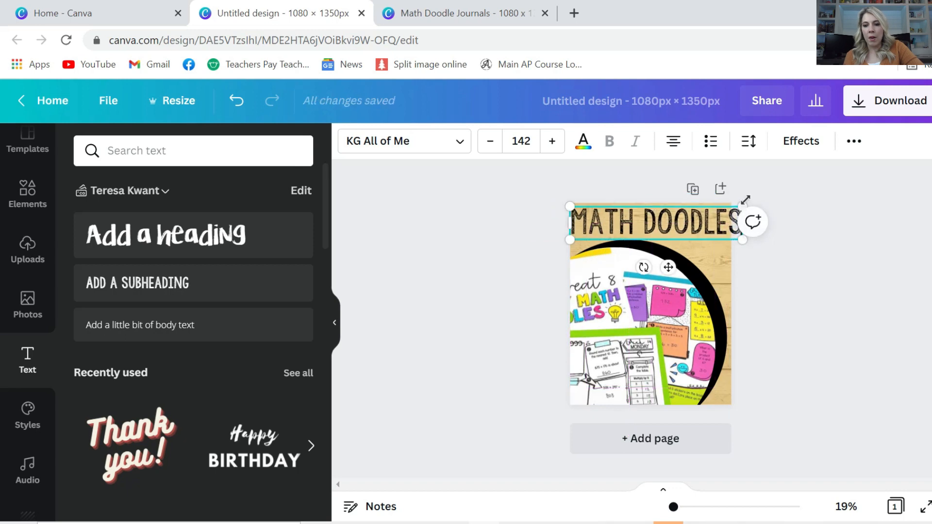
drag(736, 207, 716, 211)
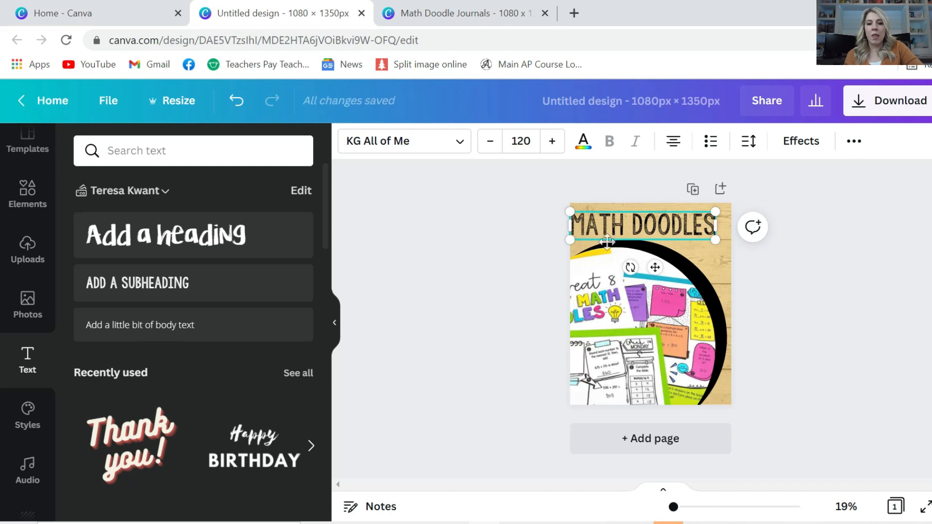
drag(633, 210, 639, 201)
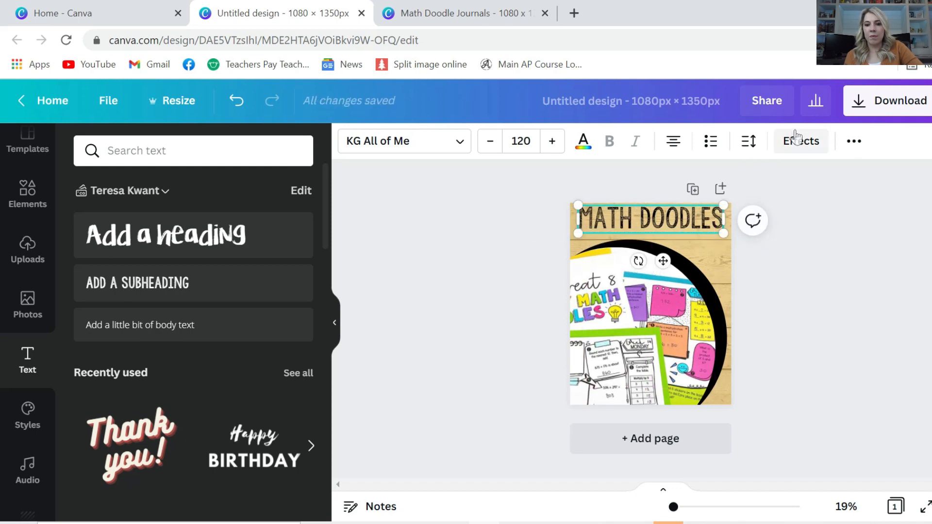
Step: Apply the Shadow text effect to the MATH DOODLES title and color the shadow white
click(796, 140)
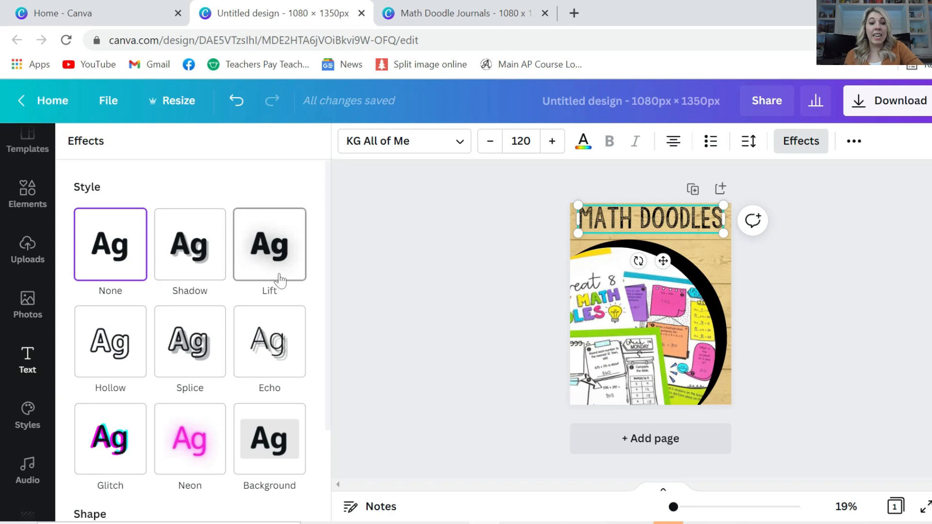
click(277, 228)
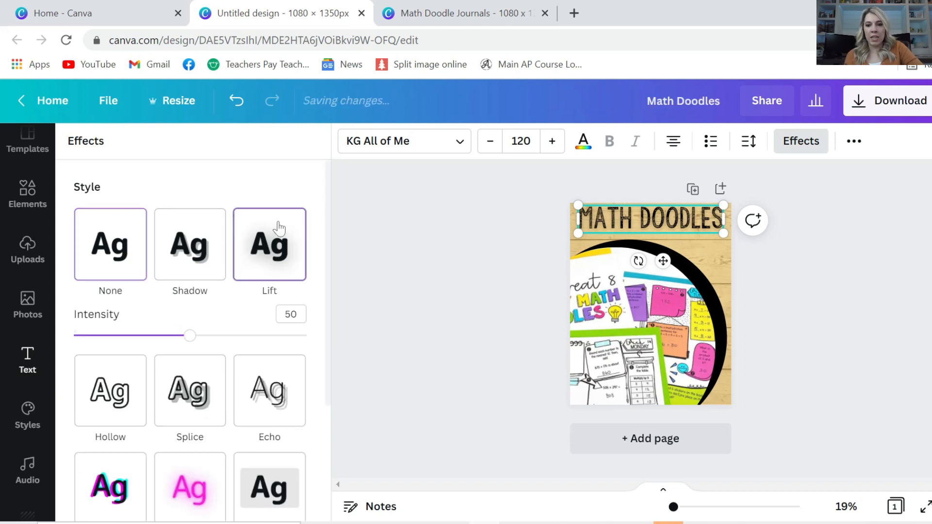
click(179, 253)
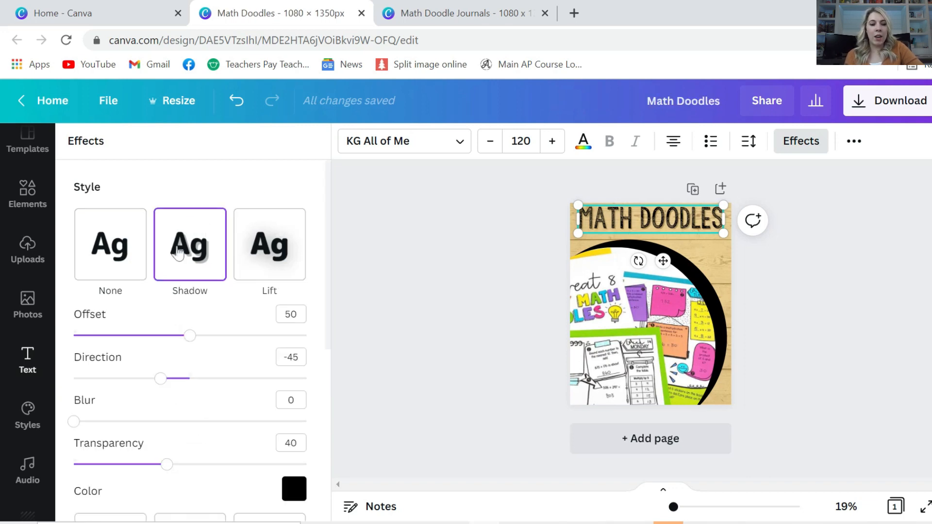
click(294, 490)
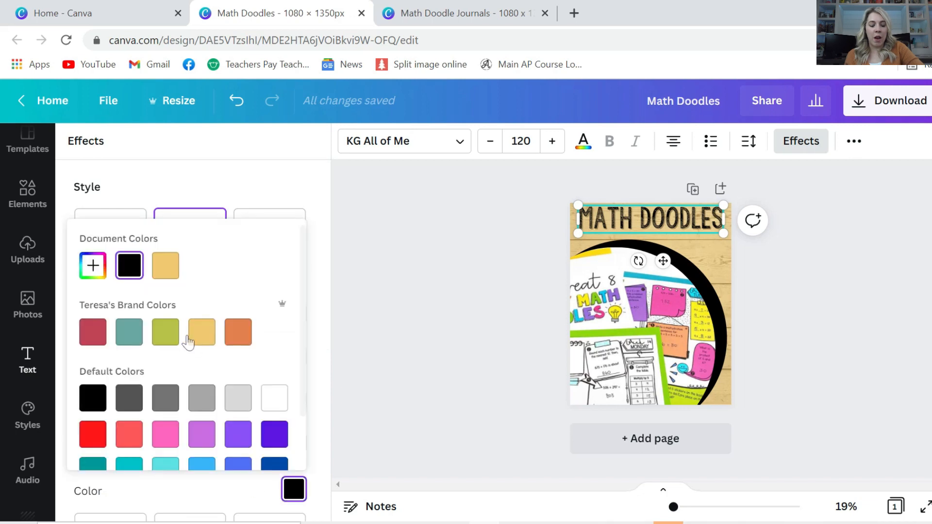
click(274, 397)
scroll(191, 352, down, 2)
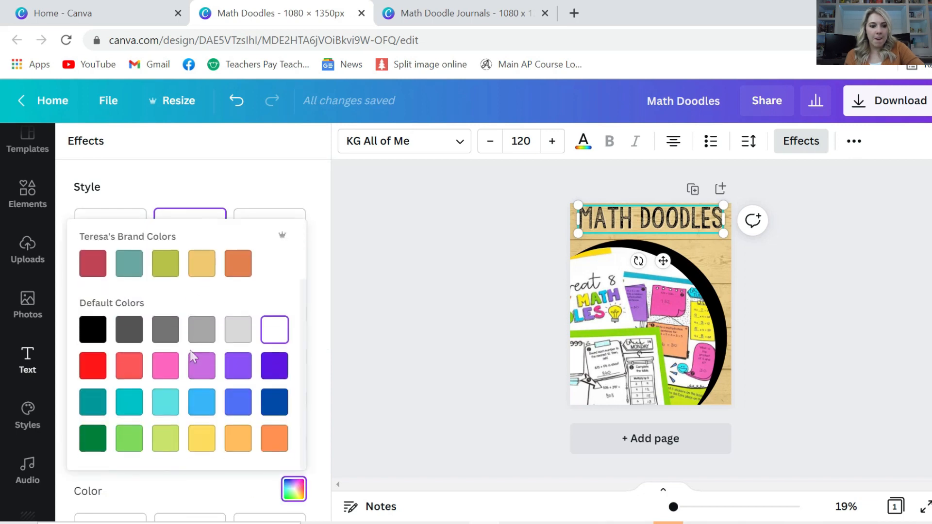
click(236, 187)
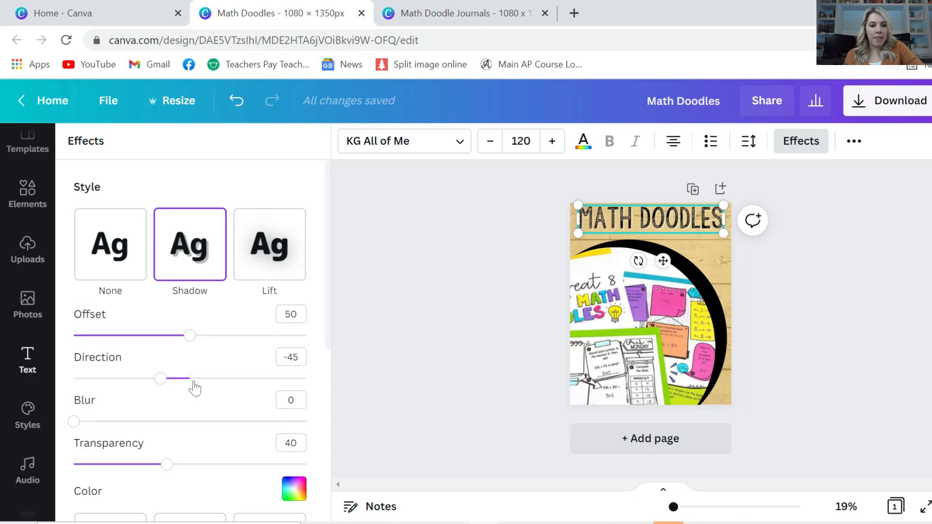
Step: Set the title shadow's transparency to 100, direction to -48 and offset to 46
drag(166, 466, 351, 510)
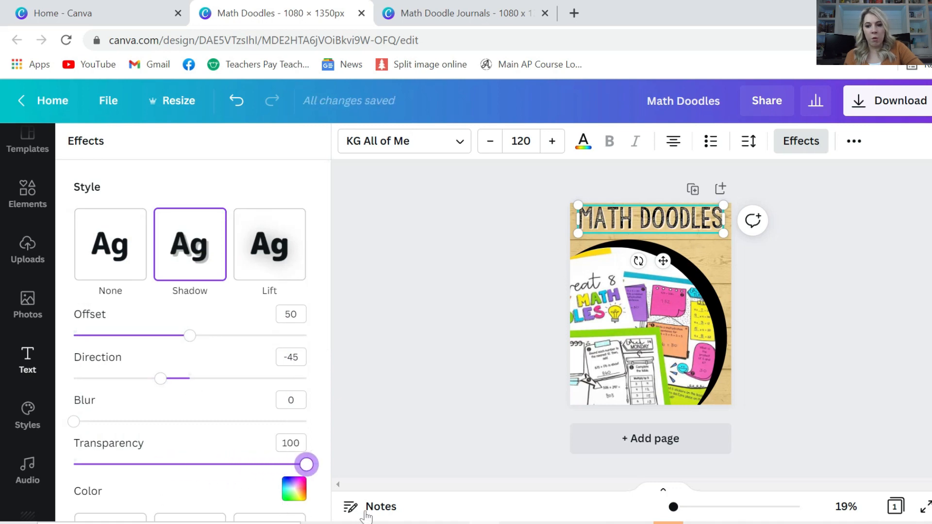
drag(160, 387, 164, 408)
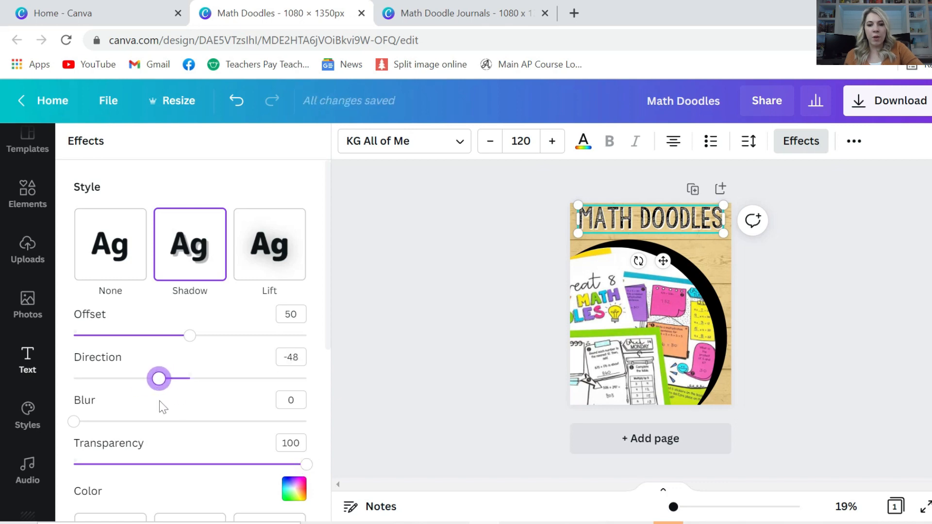
mouse_move(193, 344)
mouse_down()
mouse_move(138, 342)
mouse_move(197, 356)
mouse_move(181, 358)
mouse_up()
scroll(185, 339, down, 5)
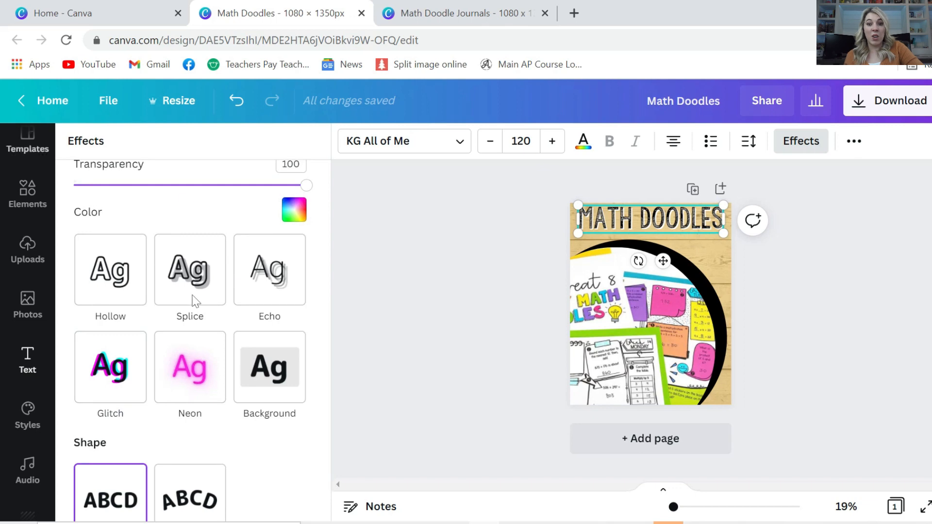
scroll(164, 330, up, 1)
scroll(164, 330, up, 6)
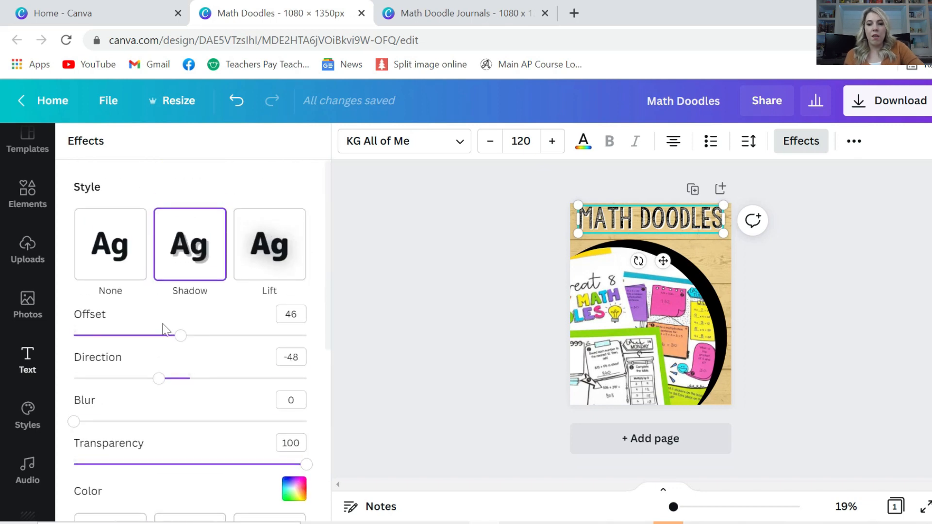
Step: Search the elements library for "doodles"
click(14, 220)
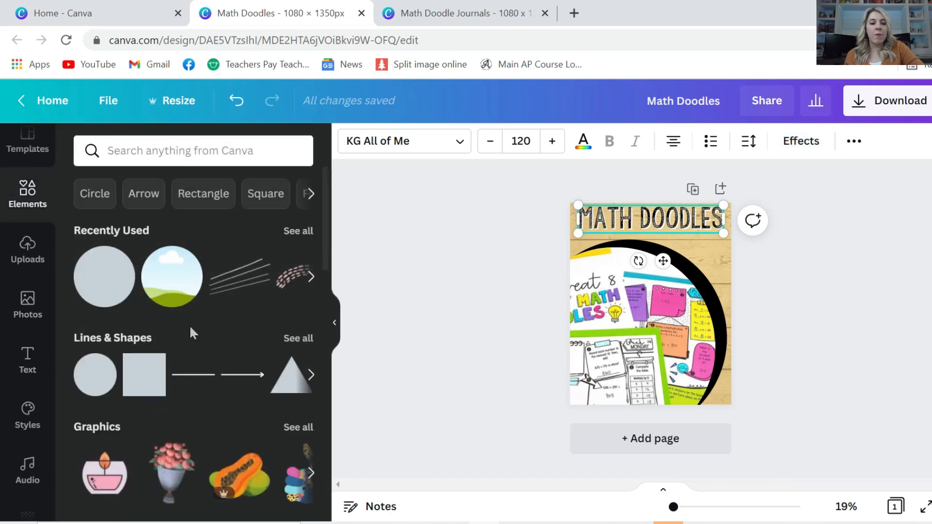
scroll(189, 324, down, 5)
scroll(189, 326, up, 5)
click(189, 151)
text(doodles)
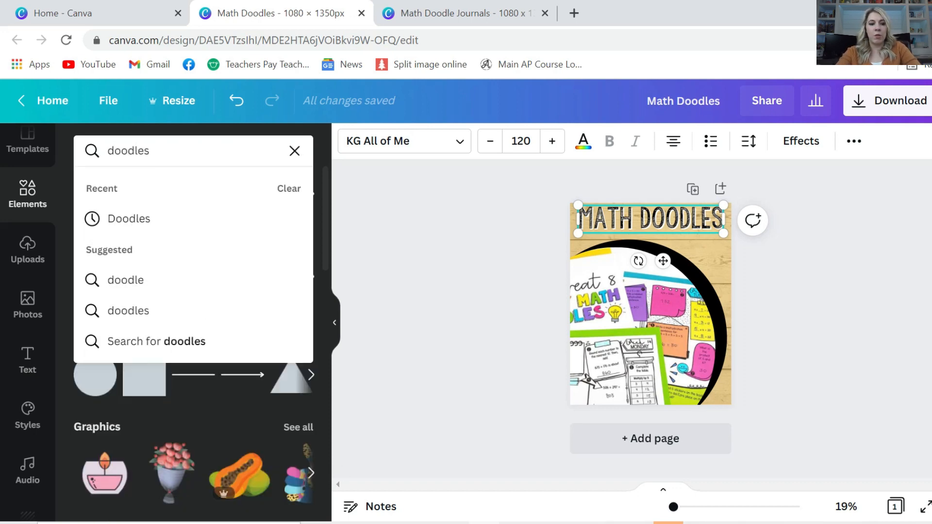
key(Return)
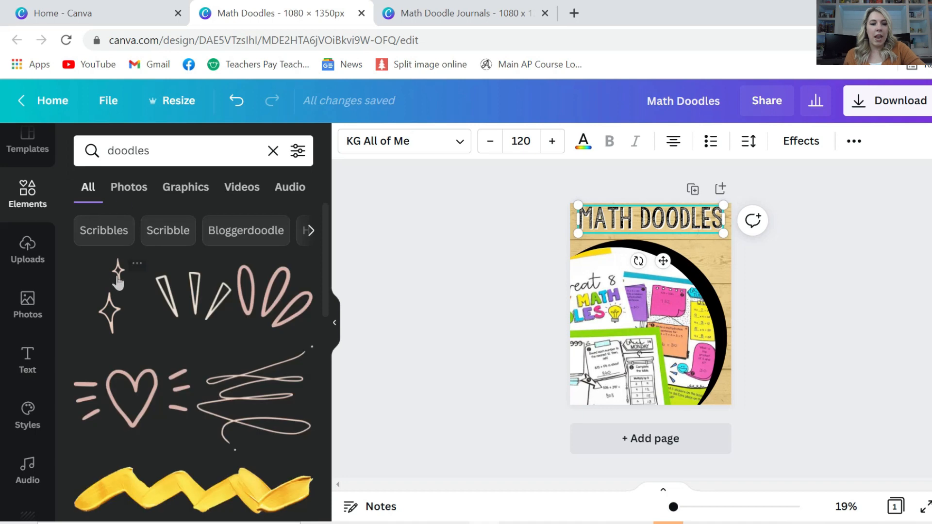
Step: Add the animated white two-sparkle doodle and shrink it over the upper-right edge of the black circle
scroll(138, 294, down, 5)
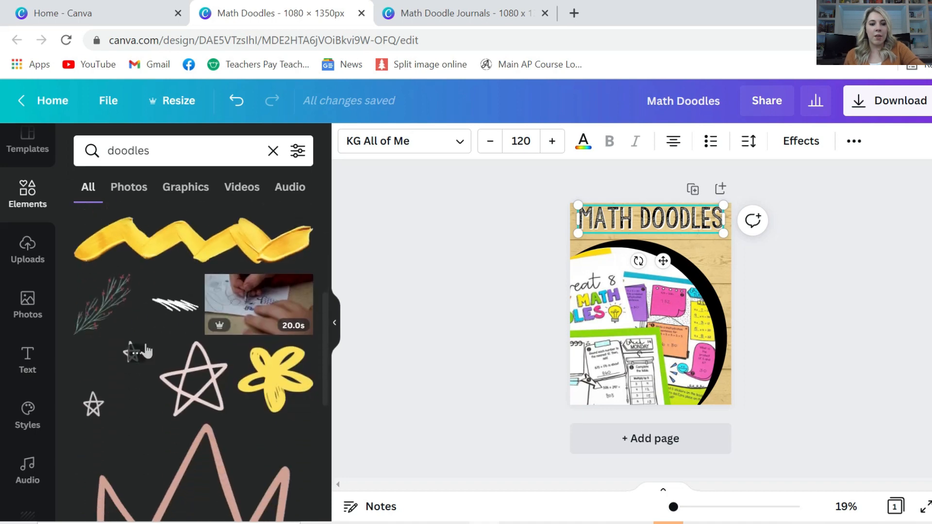
scroll(145, 349, down, 5)
scroll(147, 349, down, 1)
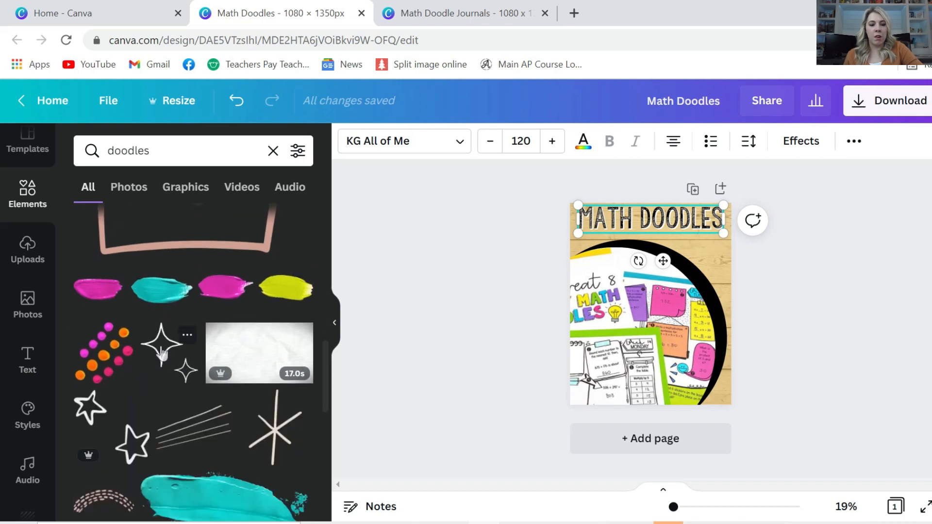
drag(652, 242, 653, 243)
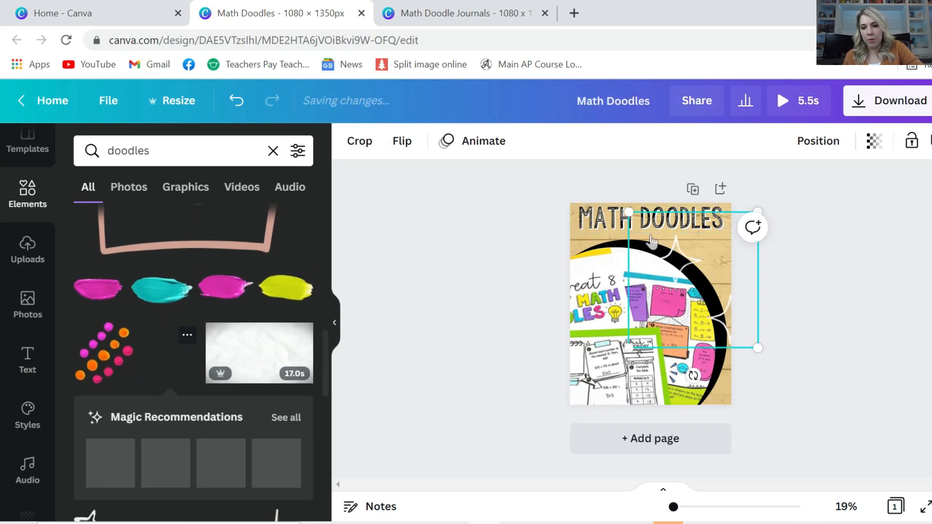
mouse_move(629, 213)
mouse_down()
mouse_move(653, 245)
mouse_move(692, 270)
mouse_move(679, 266)
mouse_move(685, 253)
mouse_up()
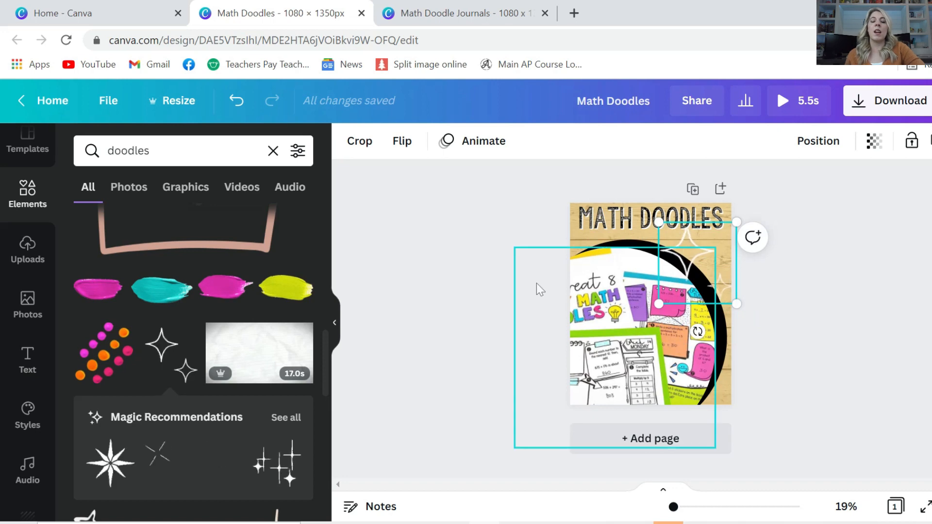
click(497, 291)
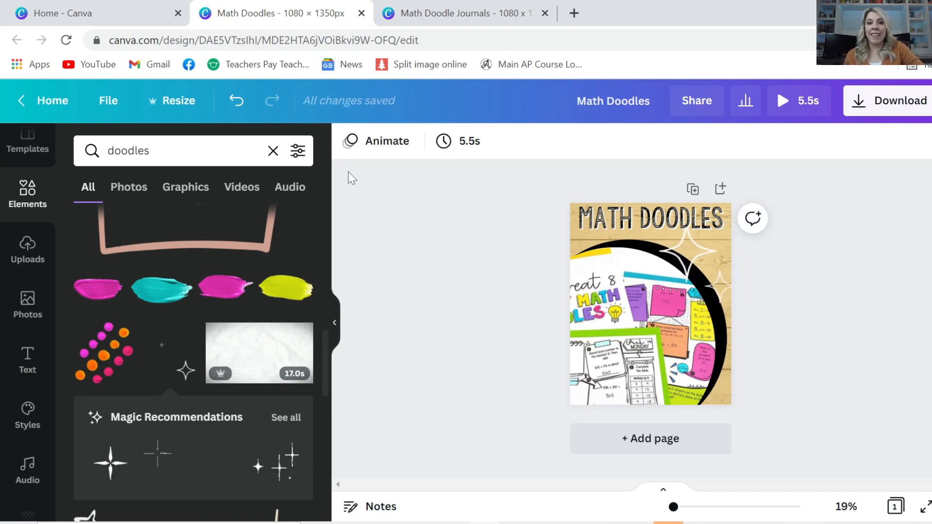
Step: Preview page animations such as Rise, Fade, Breathe, Stomp and Pop on the design
click(370, 150)
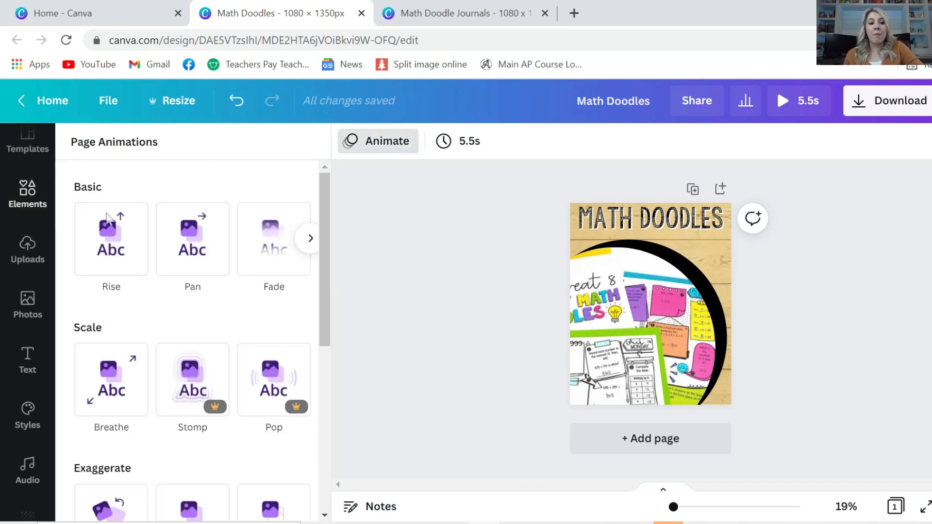
click(121, 243)
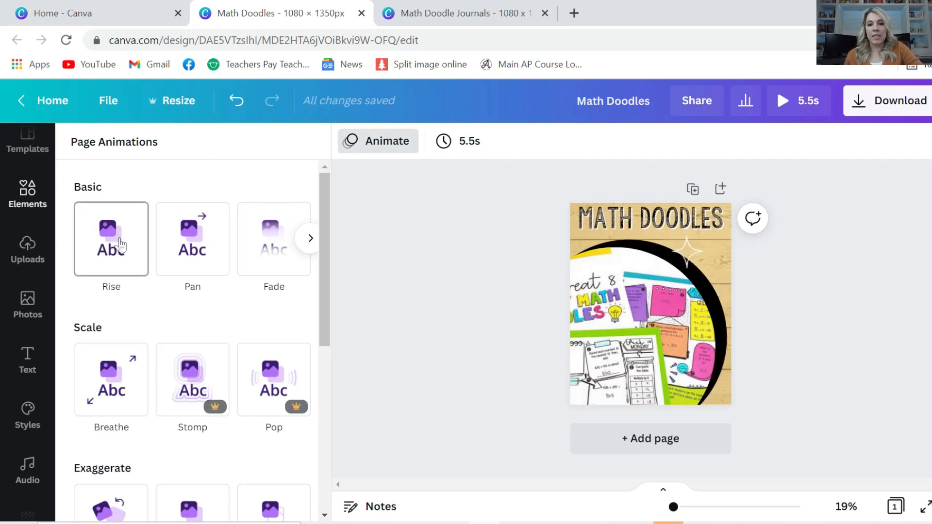
click(267, 257)
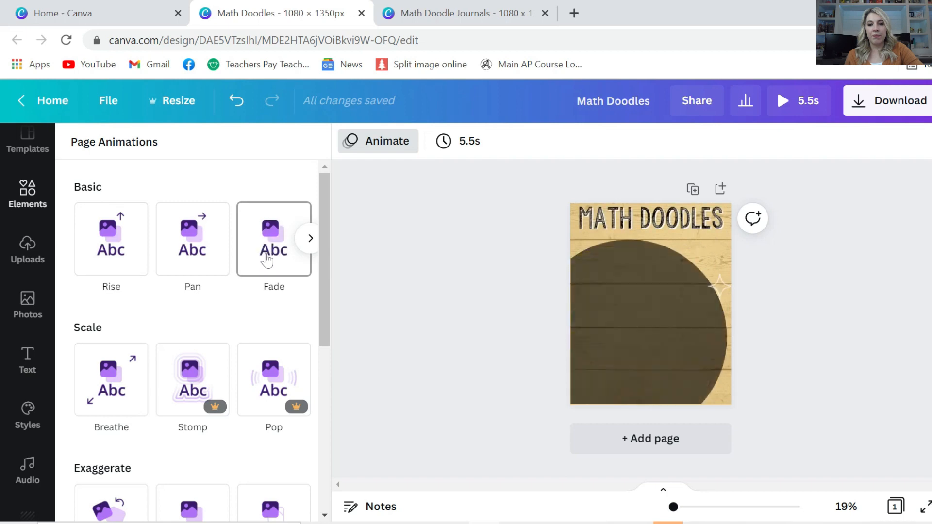
click(301, 242)
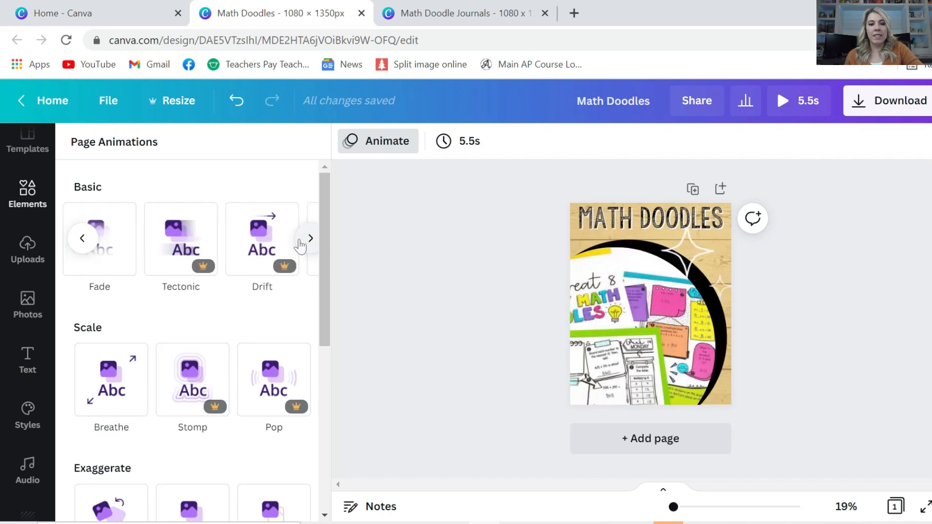
click(273, 248)
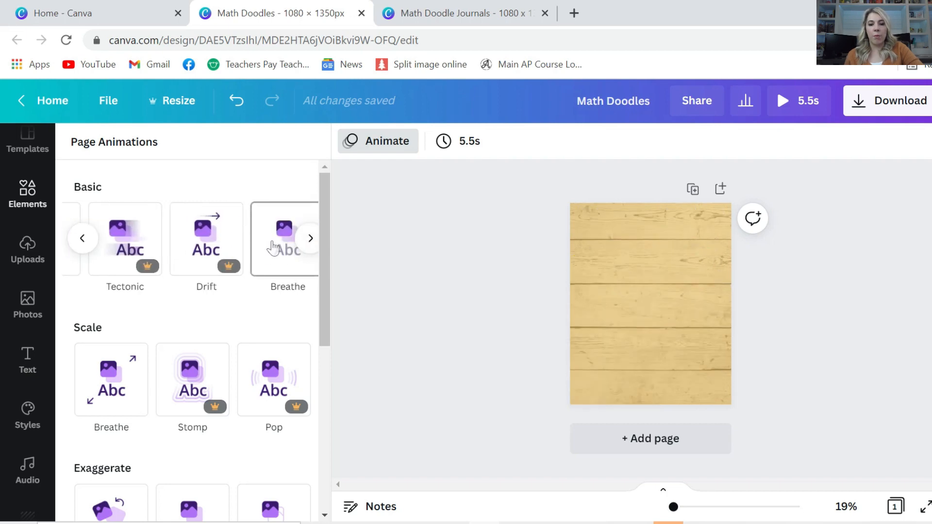
click(203, 378)
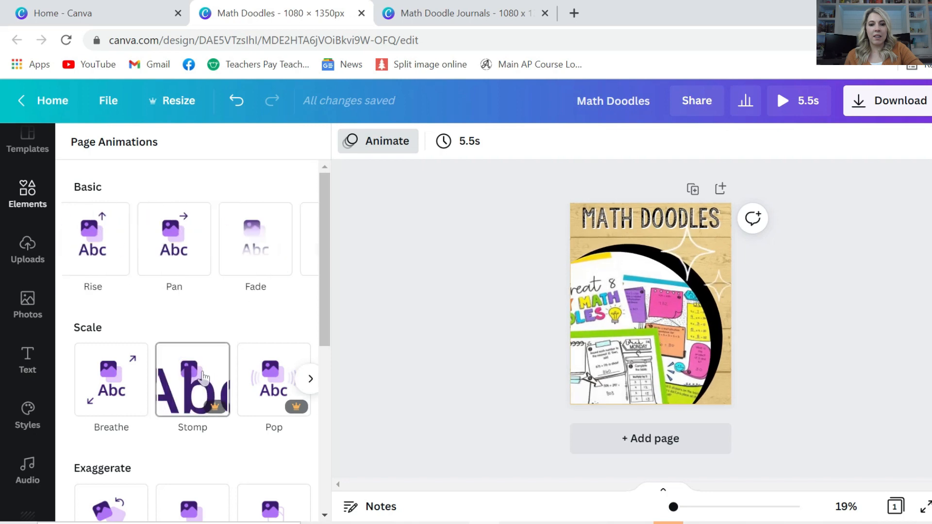
click(270, 377)
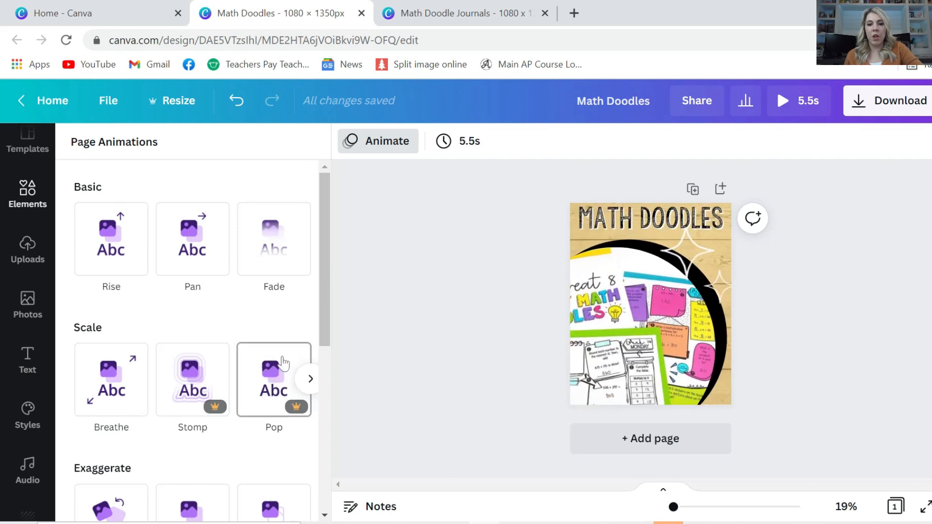
click(496, 256)
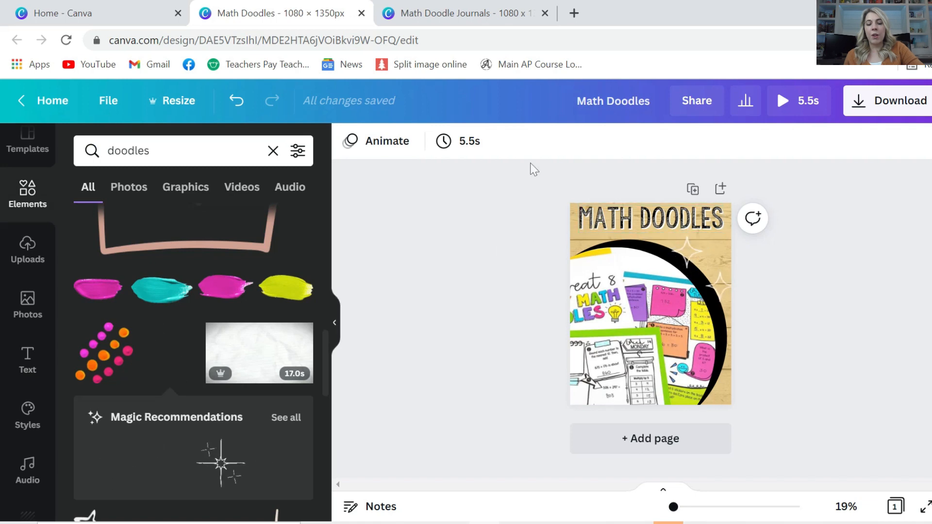
Step: Apply the Tumble page animation from the Exaggerate group to the whole design
click(384, 140)
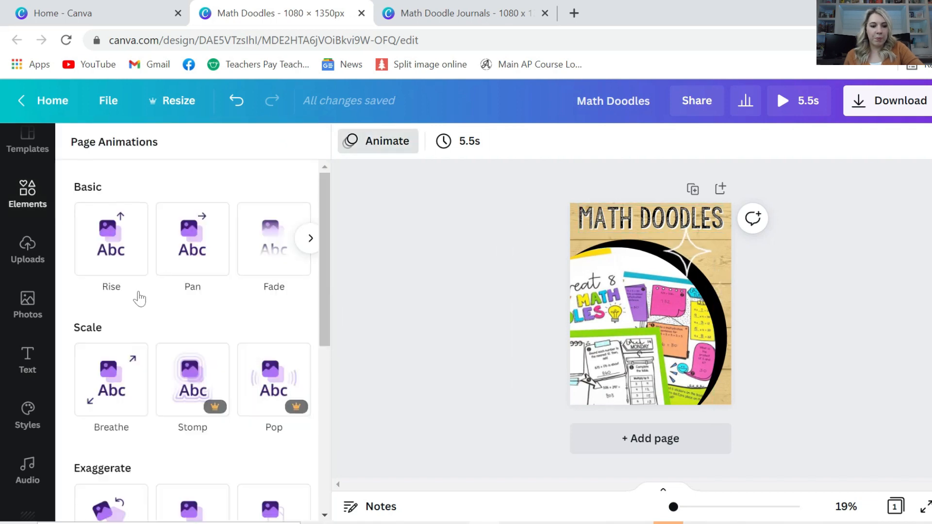
scroll(137, 297, down, 3)
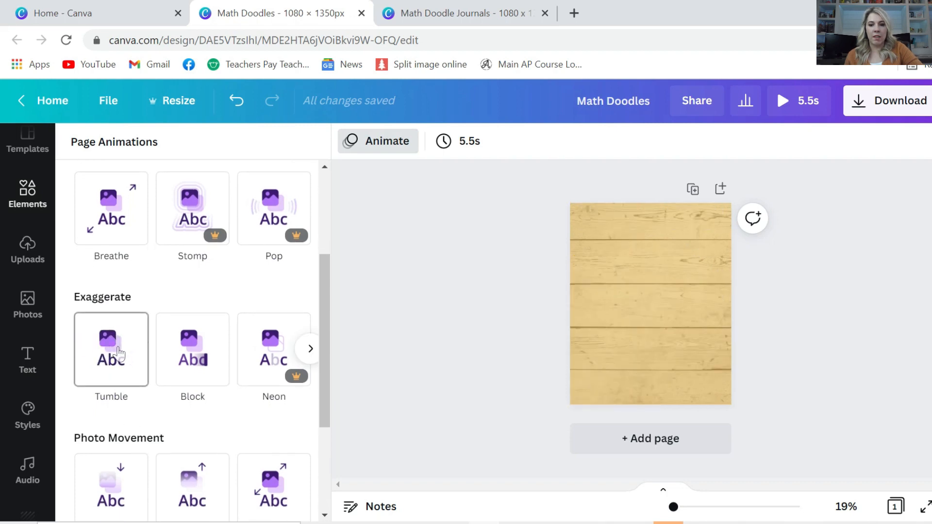
click(119, 353)
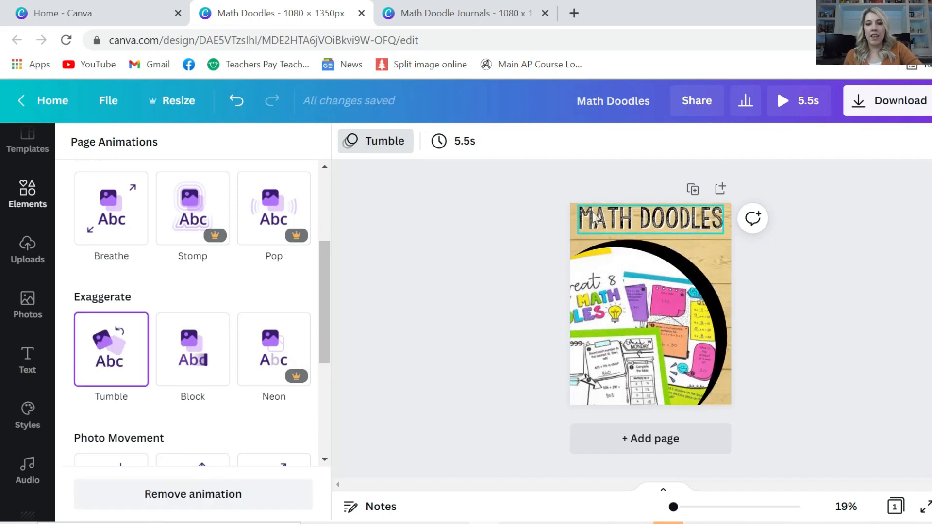
Step: Apply the Bounce text animation from the Bold writing group to the MATH DOODLES title
click(593, 217)
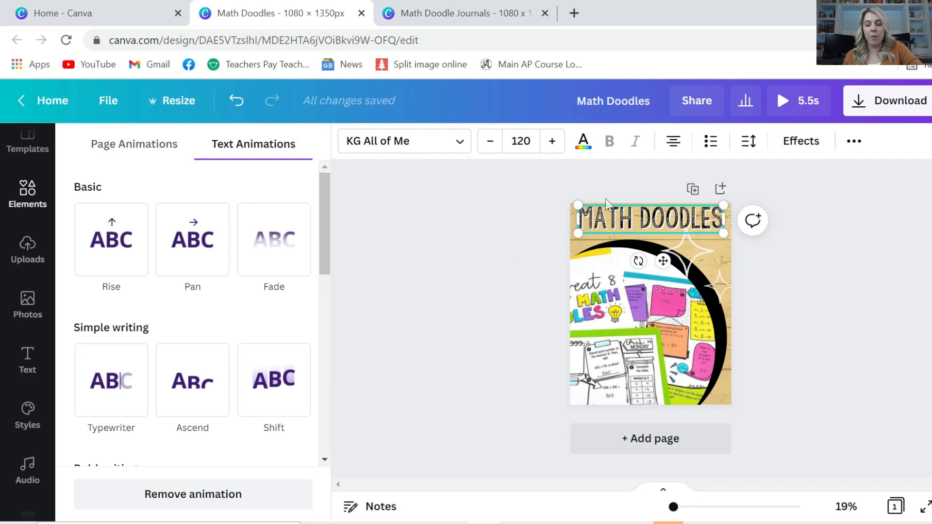
scroll(198, 366, down, 2)
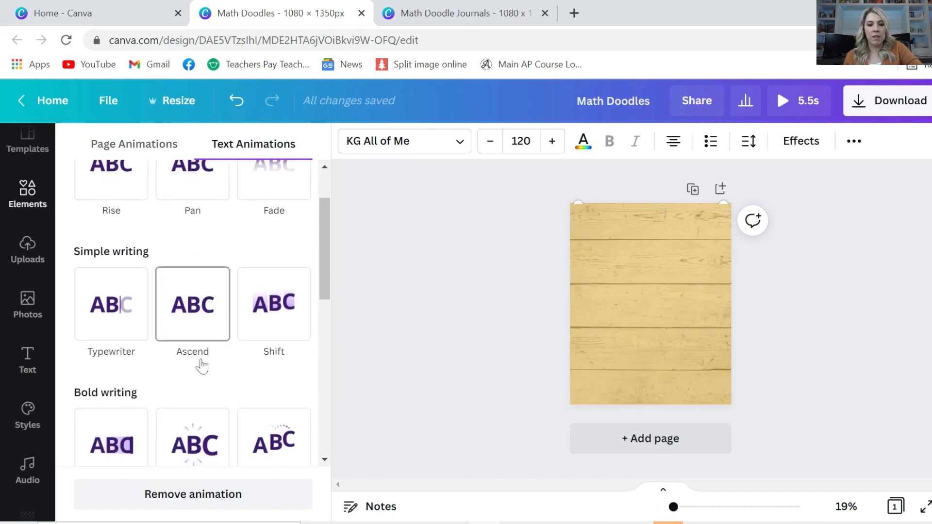
scroll(278, 366, down, 2)
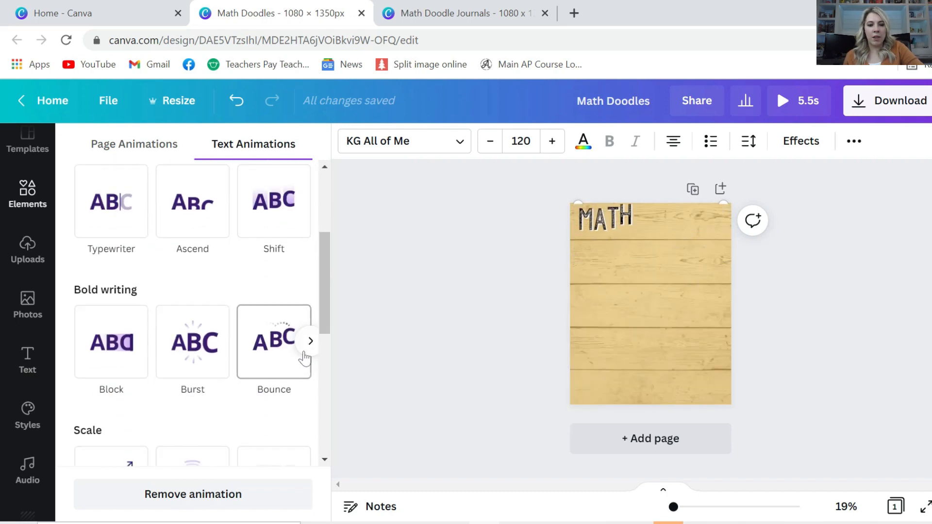
click(277, 352)
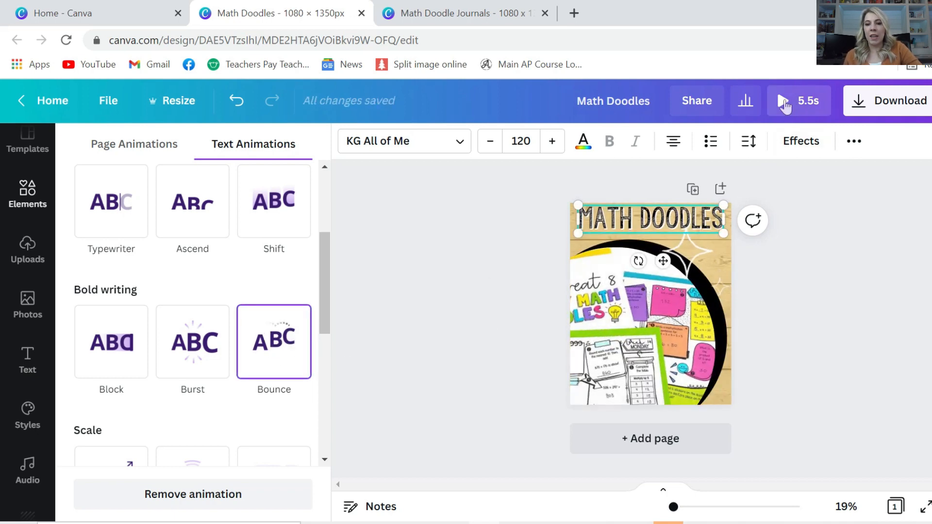
Step: Play a preview of the animated design and check the suggested MP4 Video download format without downloading
click(784, 103)
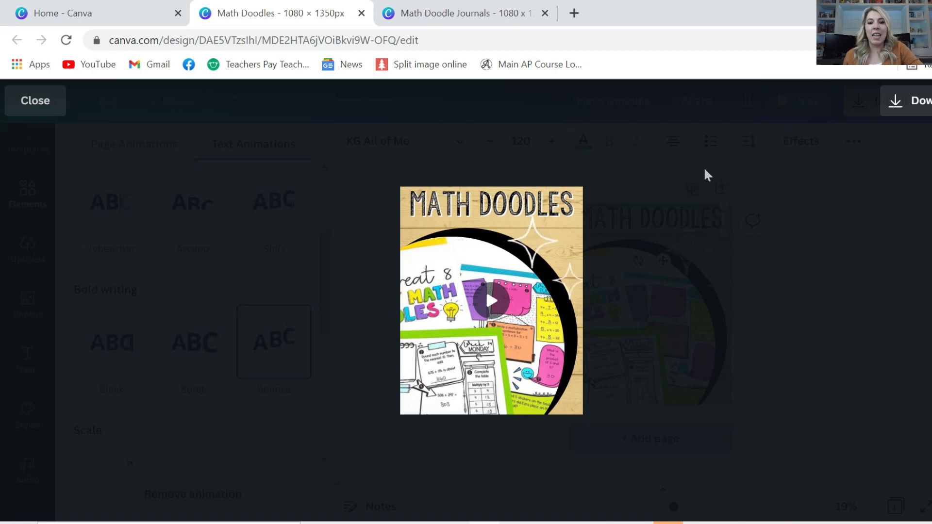
click(713, 231)
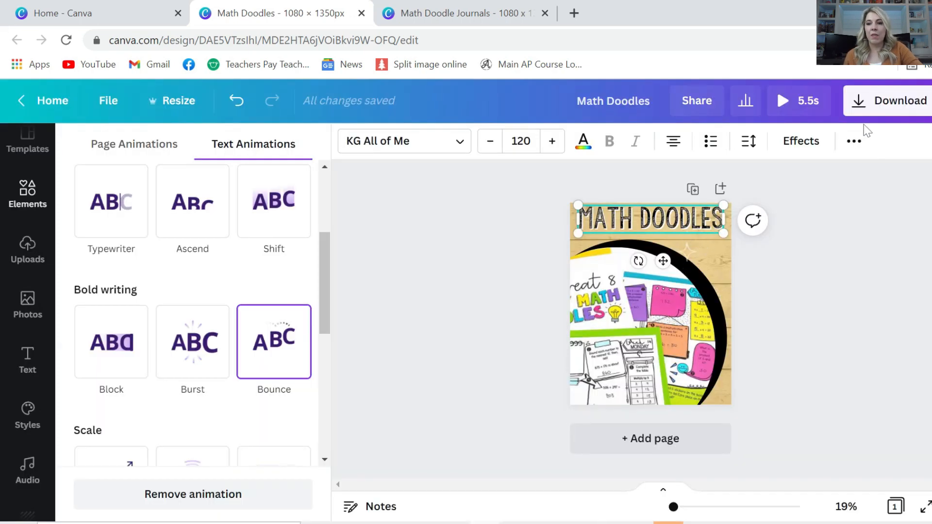
click(858, 103)
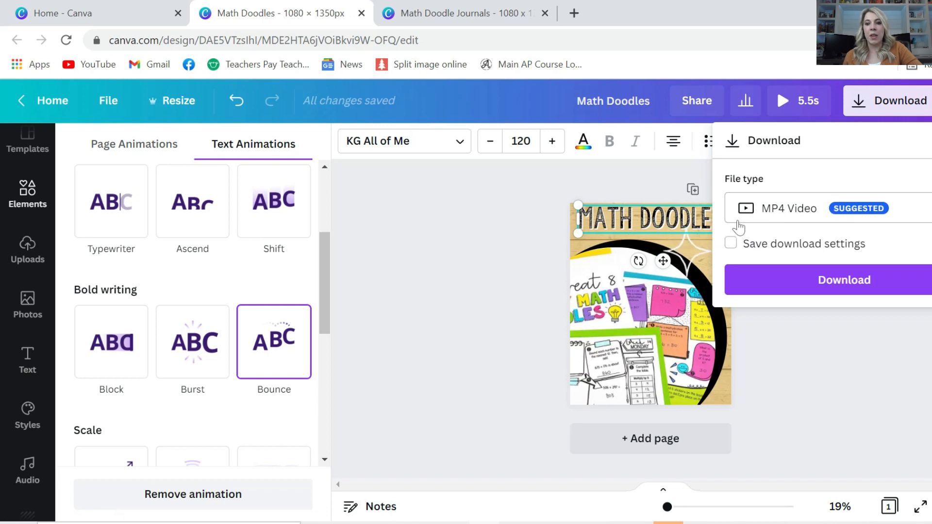
click(485, 266)
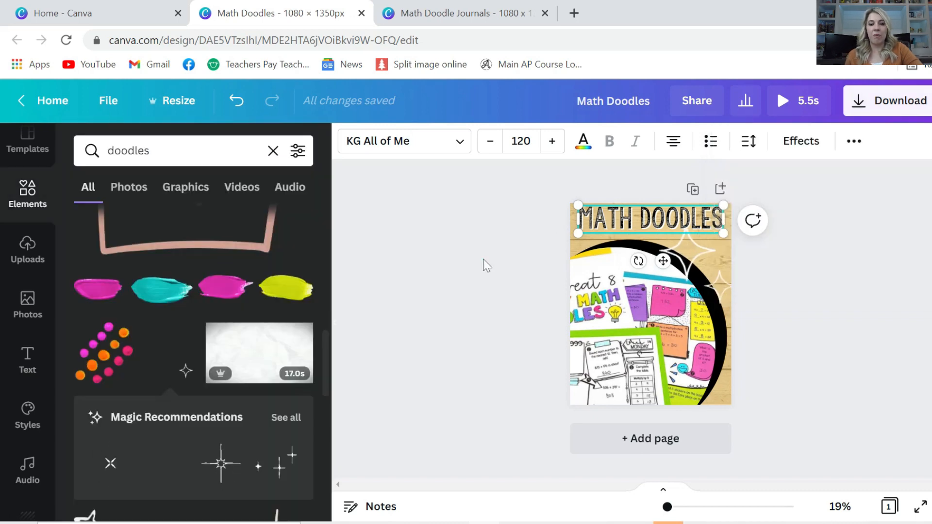
Step: Add a blank second page to the design and browse the suggested templates for it
click(721, 190)
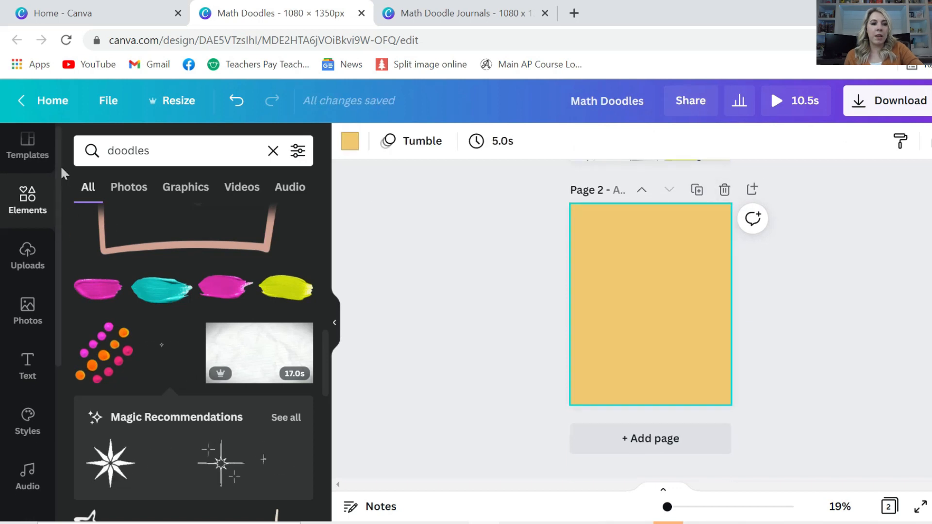
click(24, 168)
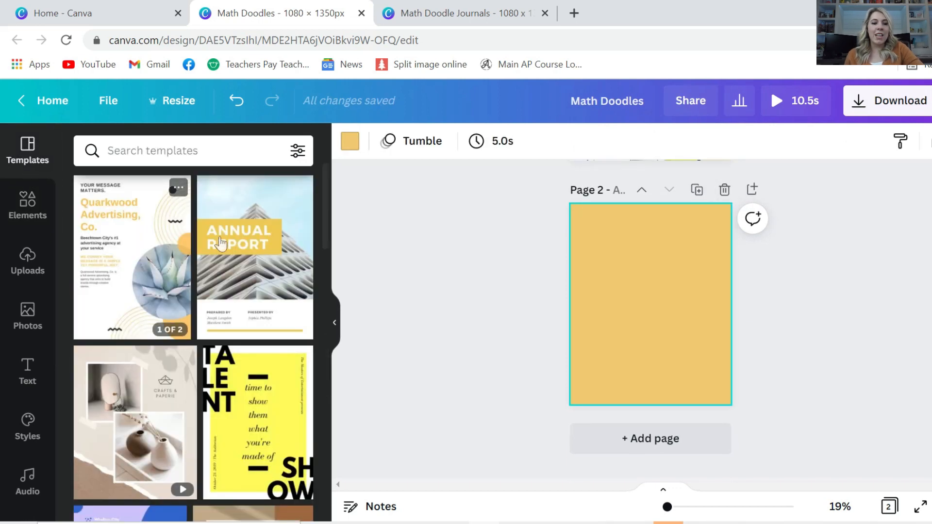
scroll(220, 243, down, 6)
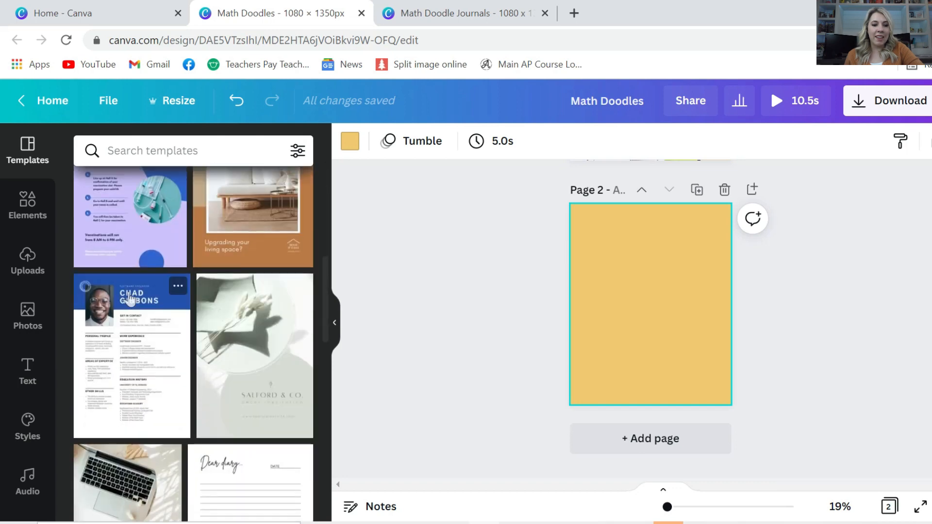
scroll(129, 297, down, 5)
scroll(129, 297, up, 10)
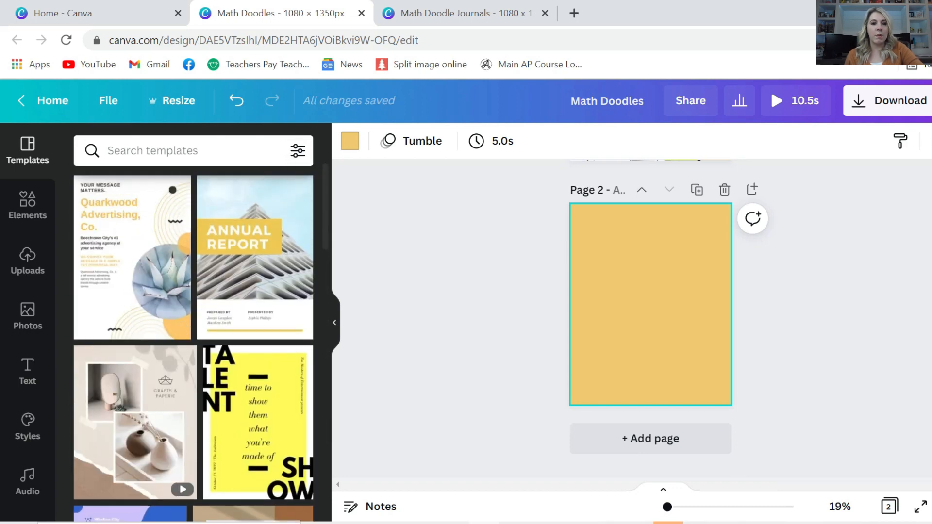
Step: Search the templates for "Back to school"
click(193, 151)
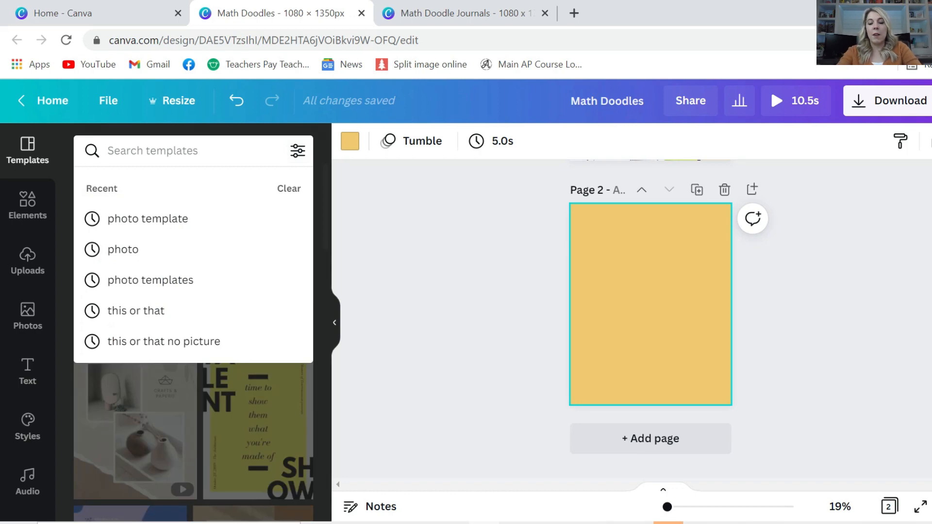
text(Back to choo)
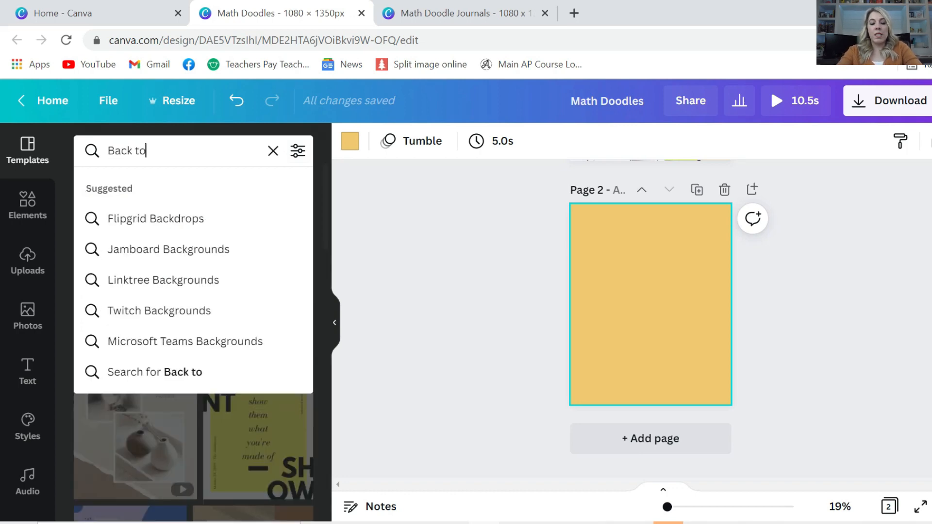
key(BackSpace)
key(BackSpace)
text(s)
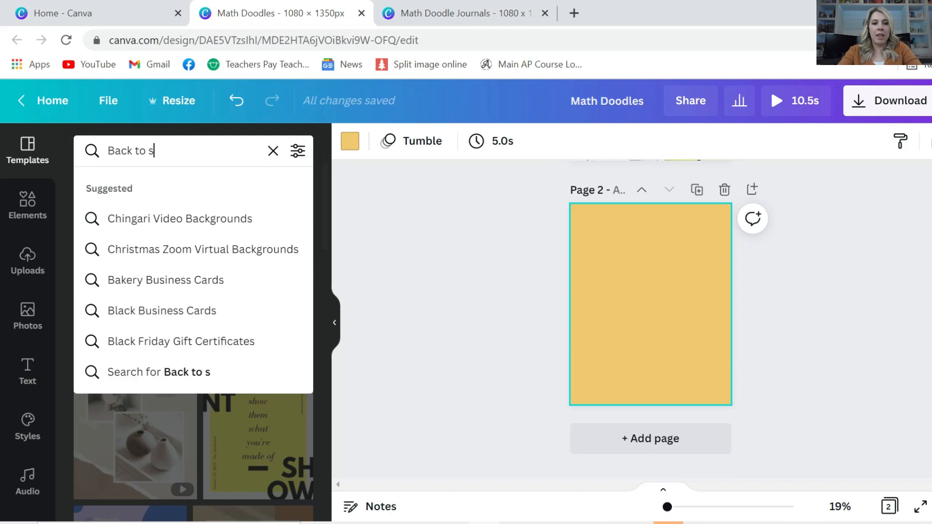
text(chool)
key(Return)
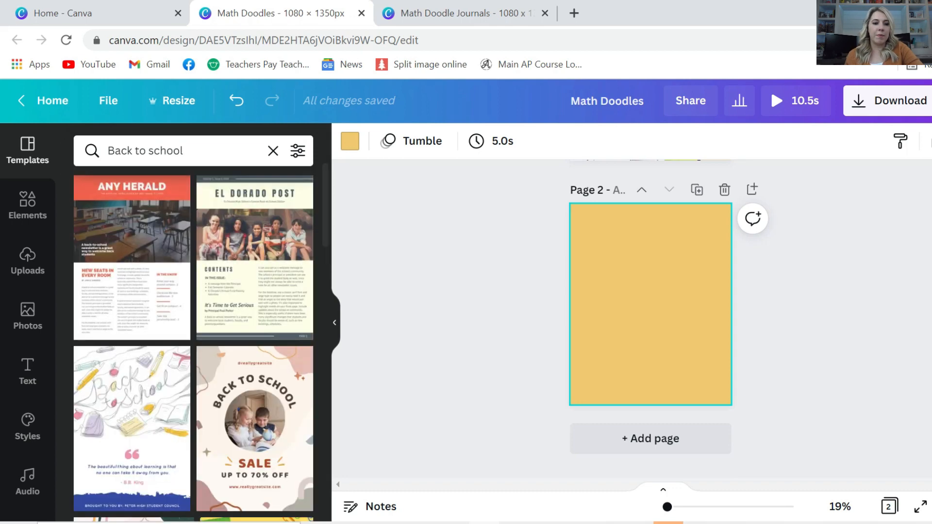
Step: Browse the back-to-school templates for suitable layouts
scroll(252, 310, down, 3)
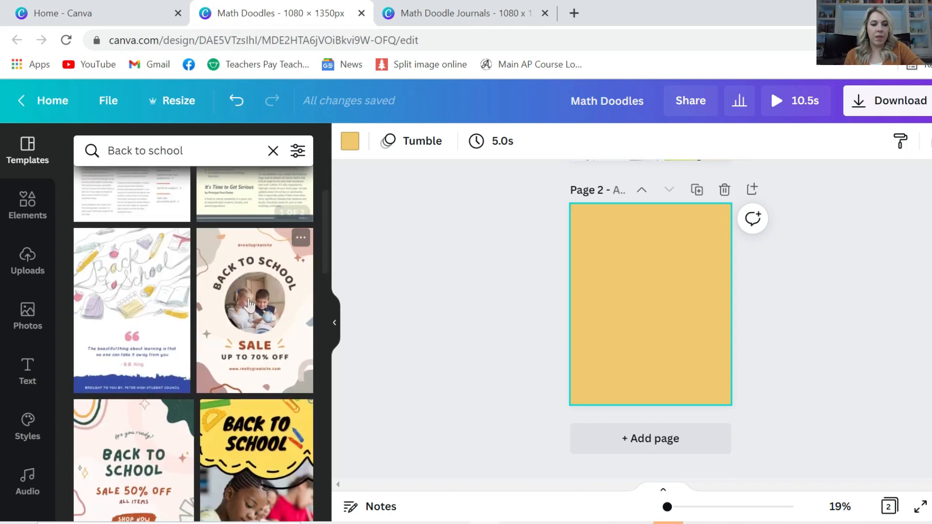
scroll(160, 384, down, 4)
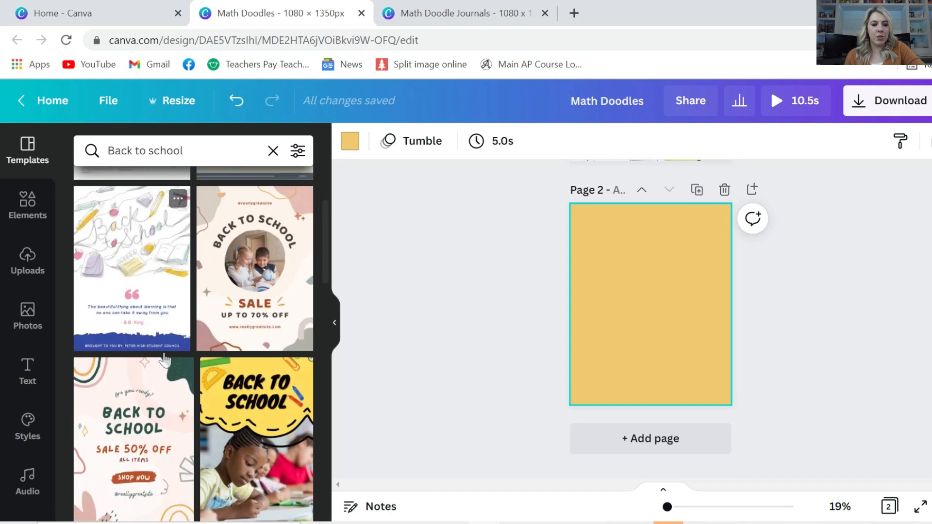
scroll(147, 410, down, 2)
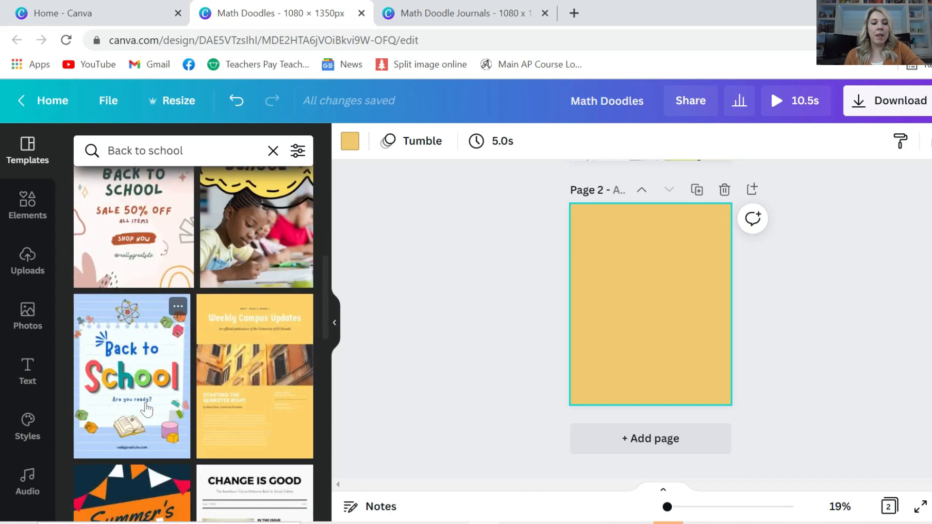
scroll(147, 410, up, 2)
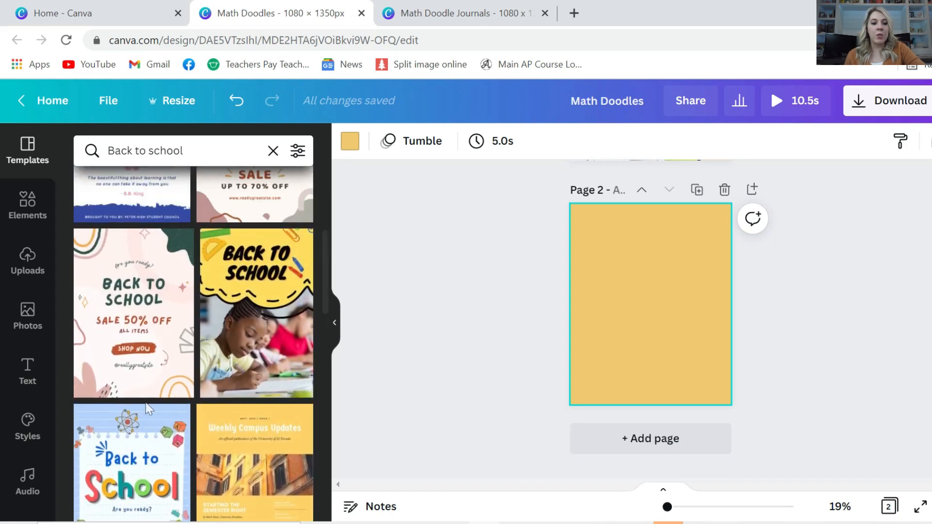
scroll(148, 409, up, 6)
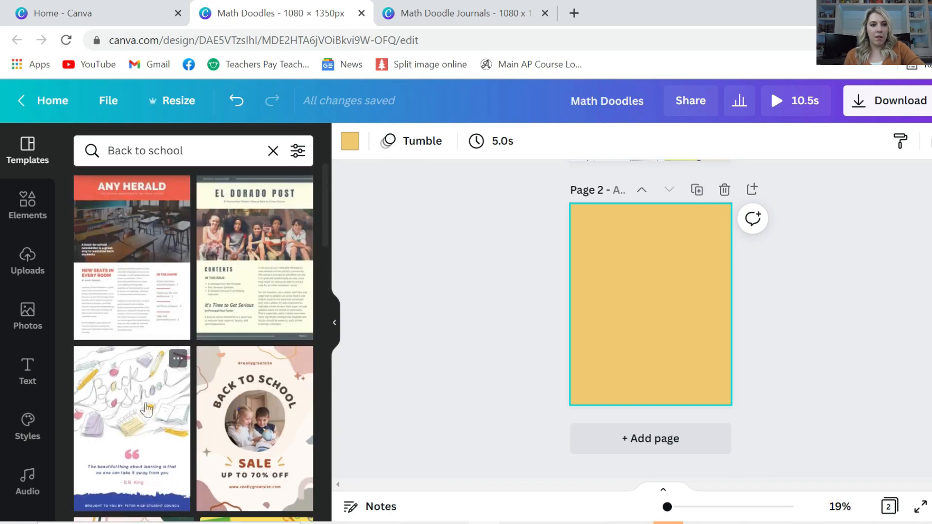
scroll(261, 354, down, 11)
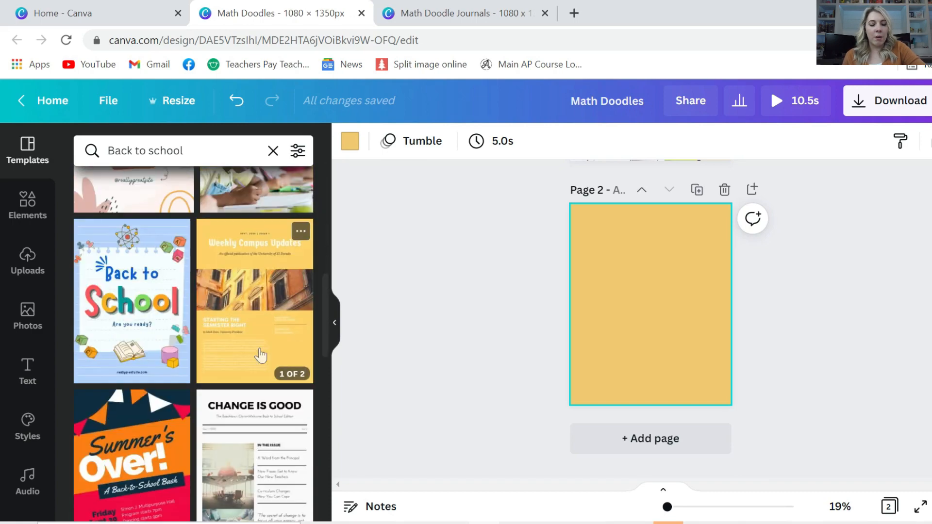
scroll(609, 394, up, 5)
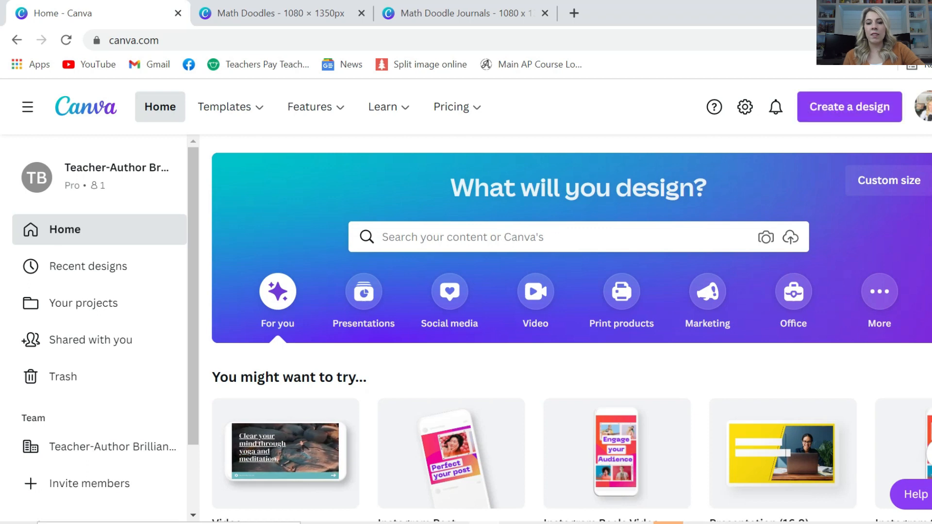
Step: Create a blank 1080 × 1920 px Instagram Story from the popular social media formats on the Canva home page
scroll(506, 228, down, 2)
click(449, 234)
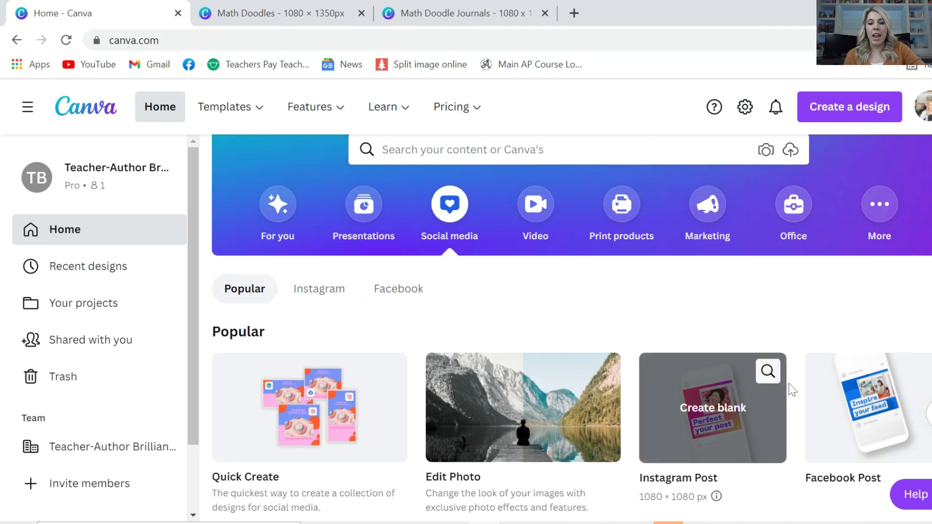
click(927, 416)
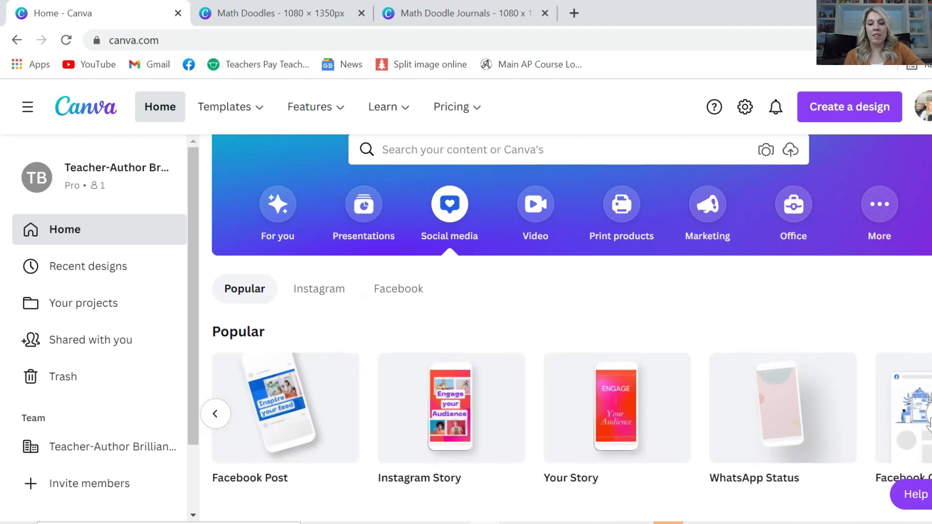
click(456, 421)
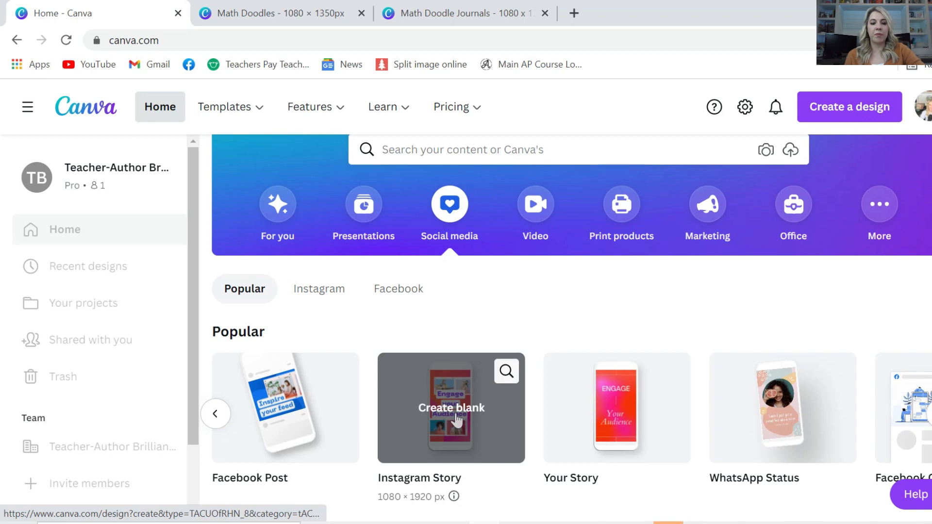
click(432, 388)
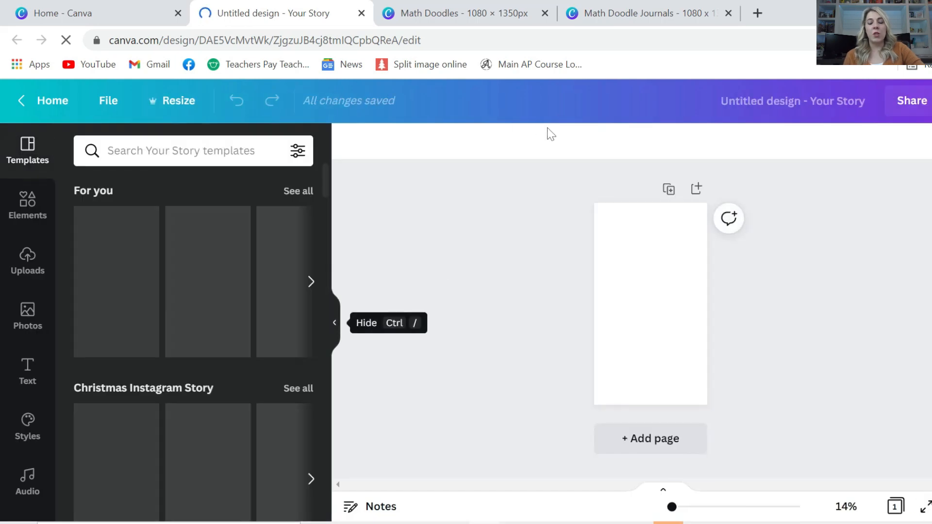
Step: Return to the Math Doodles design and copy the title, circular product photo, black circle and sparkles together from page 1
click(482, 6)
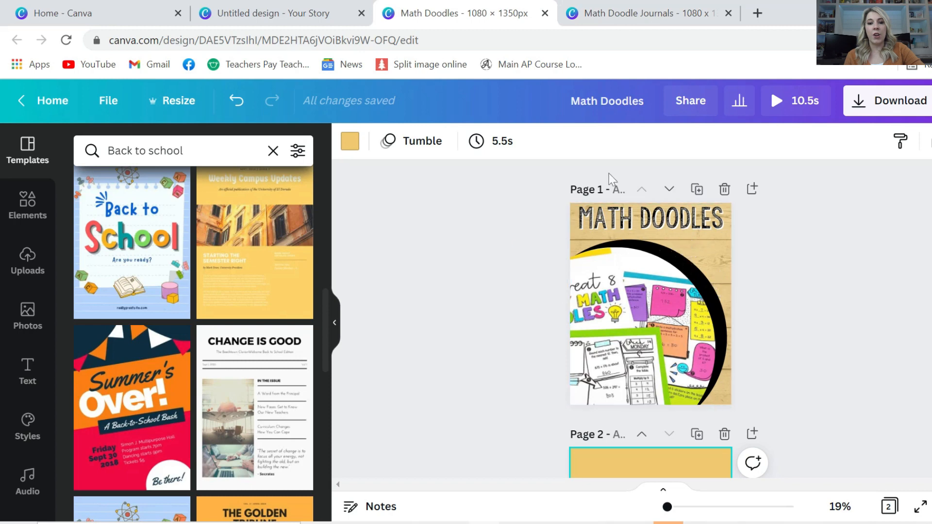
click(616, 6)
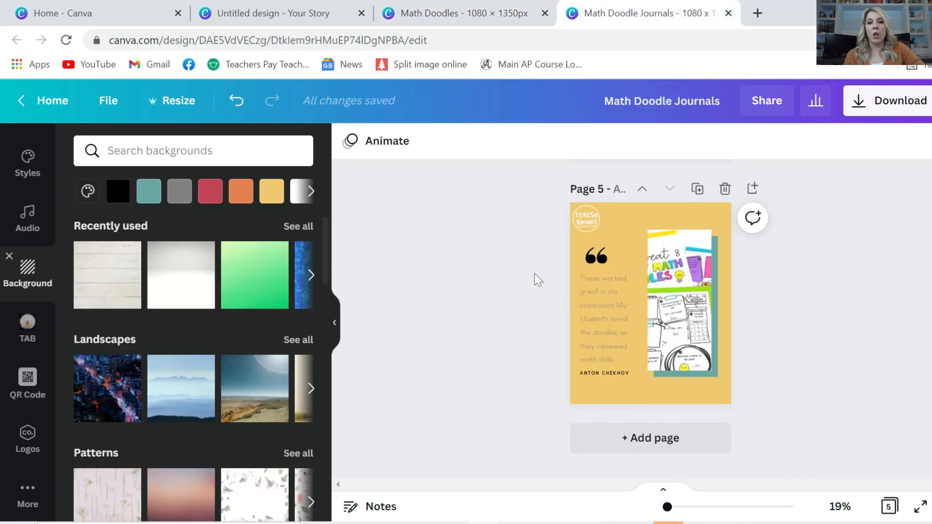
click(465, 12)
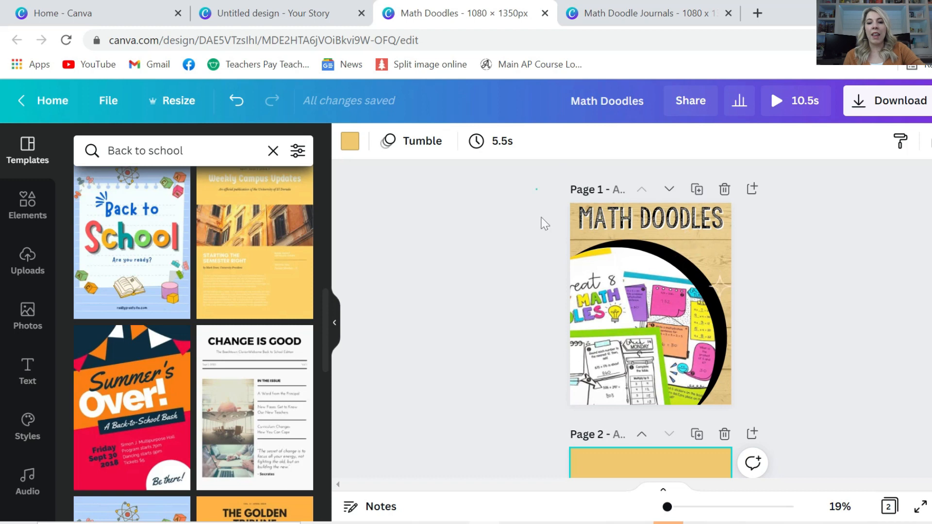
drag(536, 188, 754, 429)
right_click(672, 359)
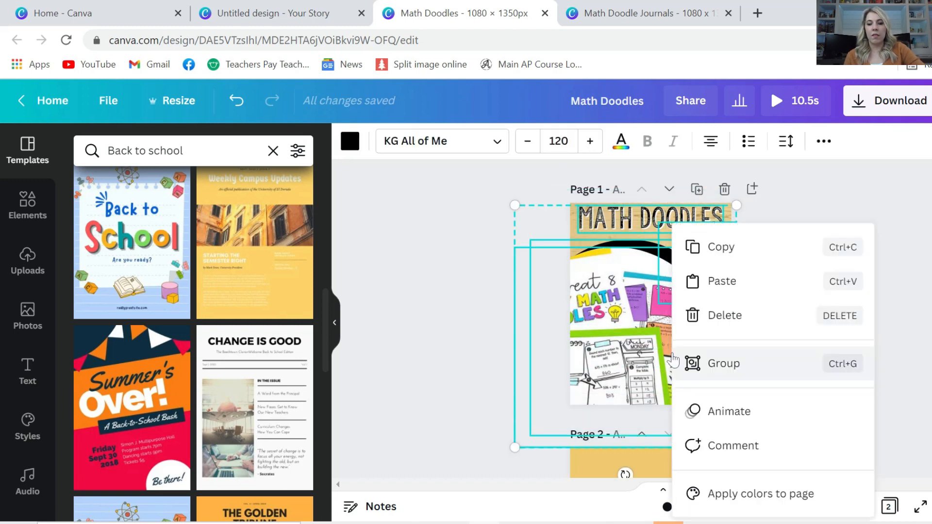
click(707, 249)
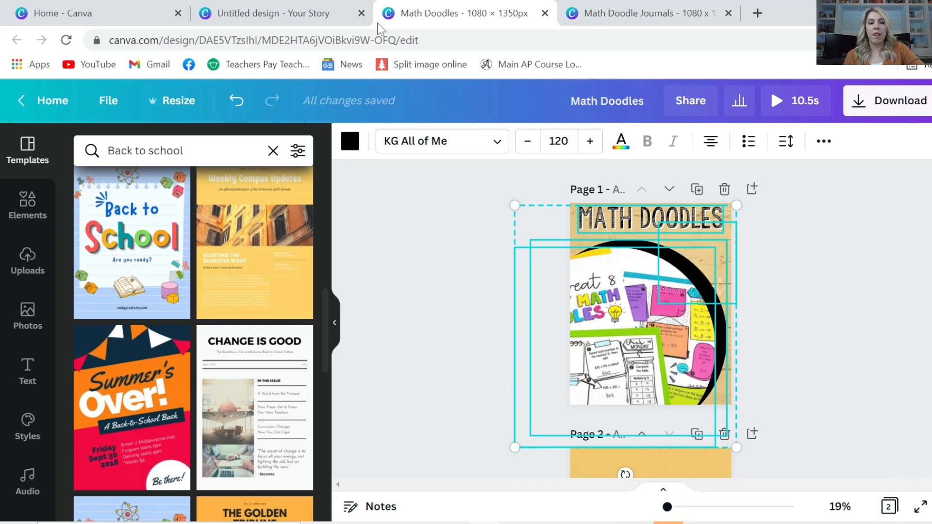
Step: Paste the copied Math Doodles elements onto the blank page of the untitled story design and deselect them
click(263, 5)
click(609, 256)
right_click(608, 256)
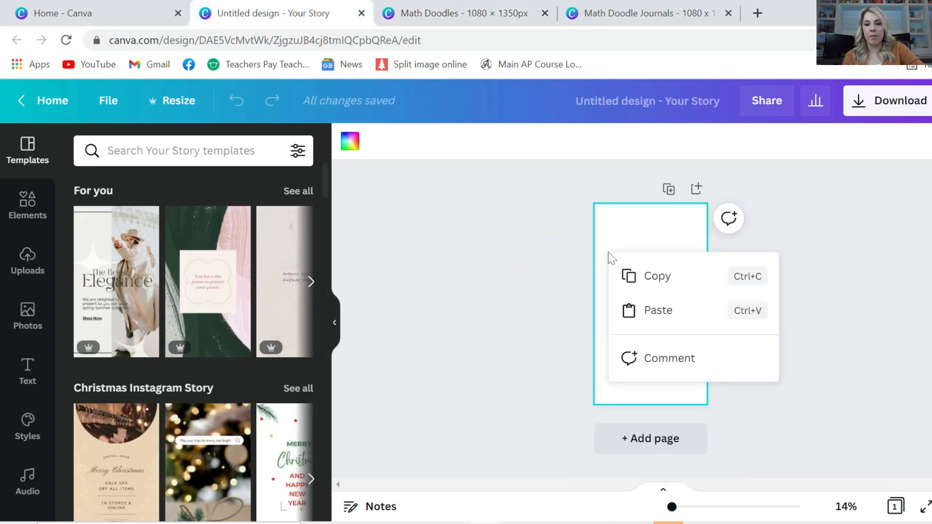
click(625, 308)
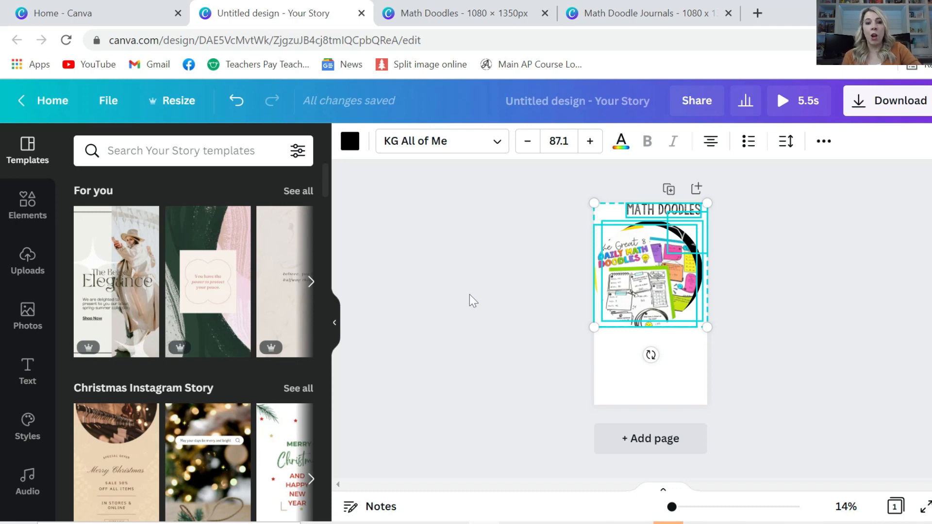
click(620, 368)
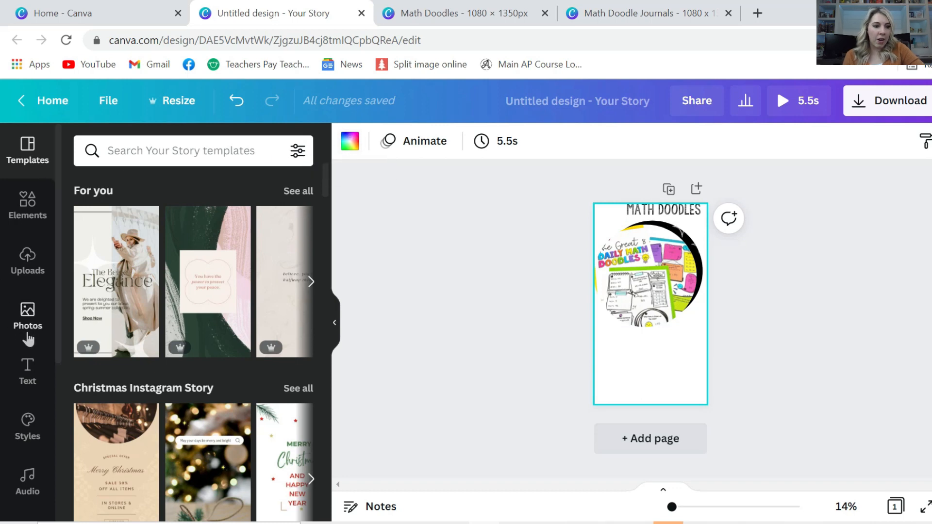
Step: Apply the light wood plank background to the story page and tint it with the yellow brand color
scroll(28, 338, down, 3)
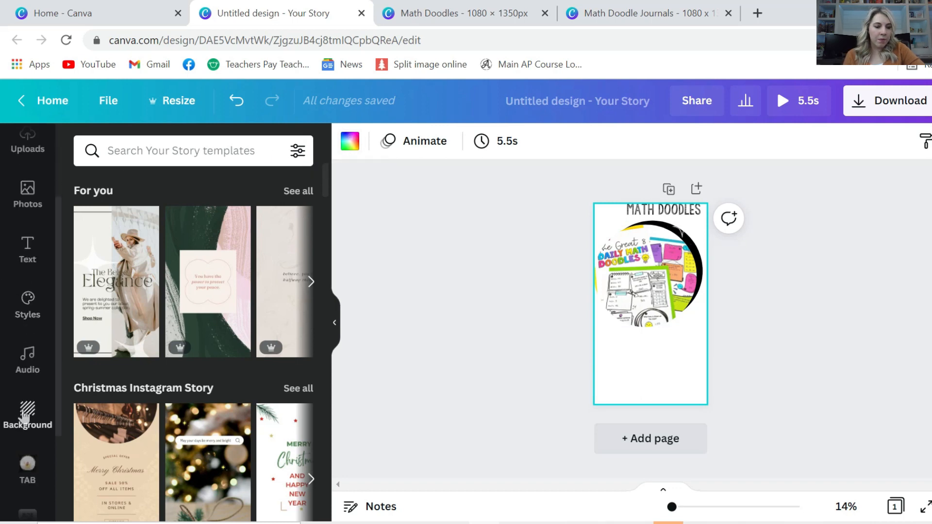
click(26, 413)
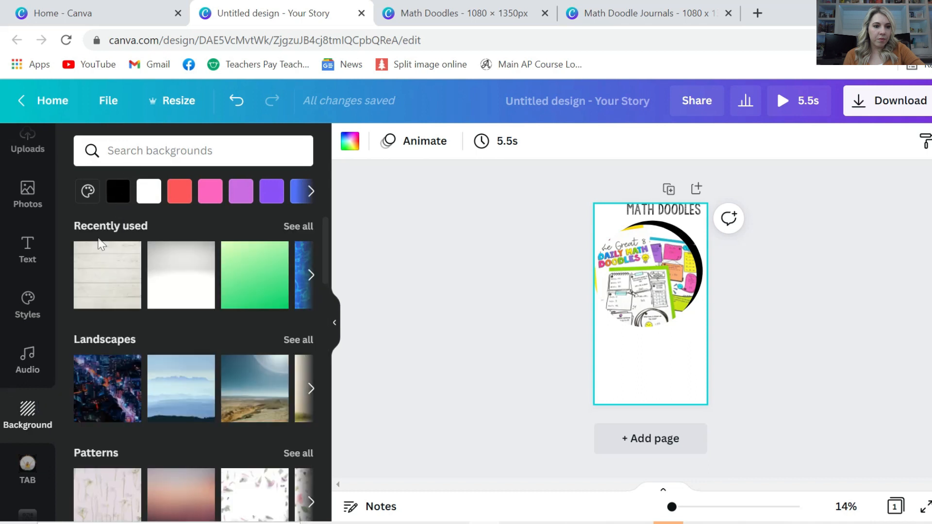
click(99, 279)
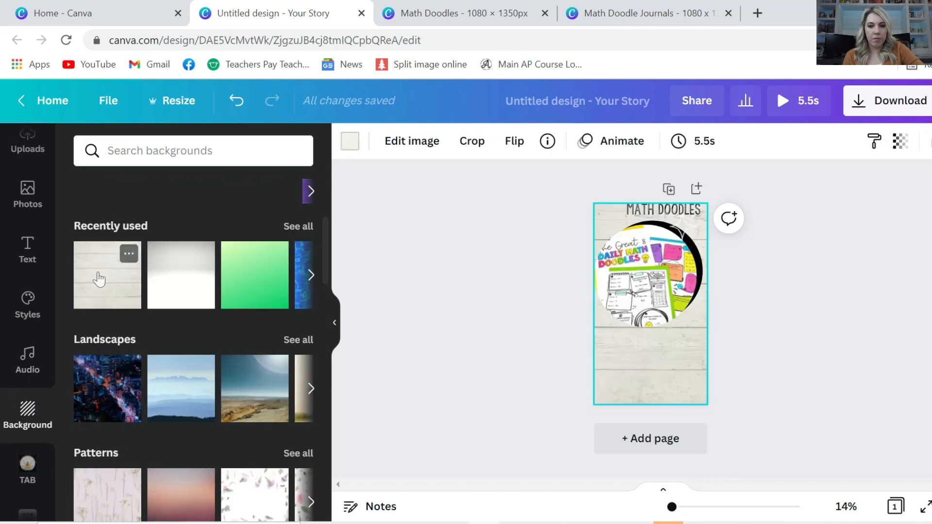
click(349, 141)
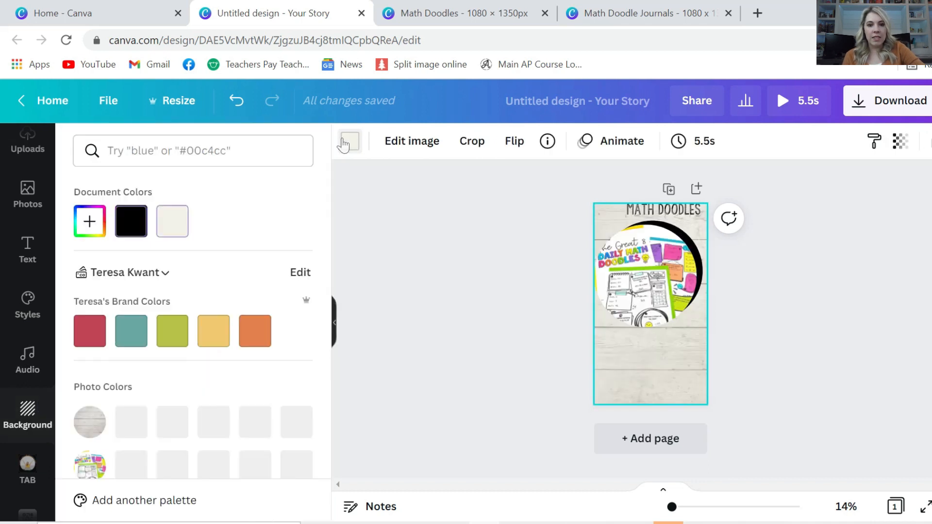
click(222, 341)
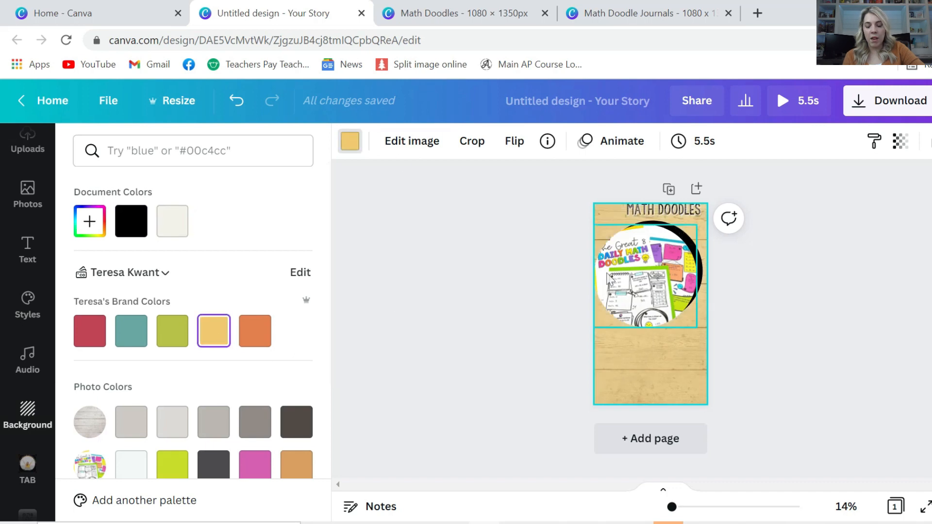
Step: Enlarge the black circle and circular product photo, layer them over the lower part of the story, and open the "MATH DOODLES" title for editing
drag(609, 279, 537, 370)
click(626, 317)
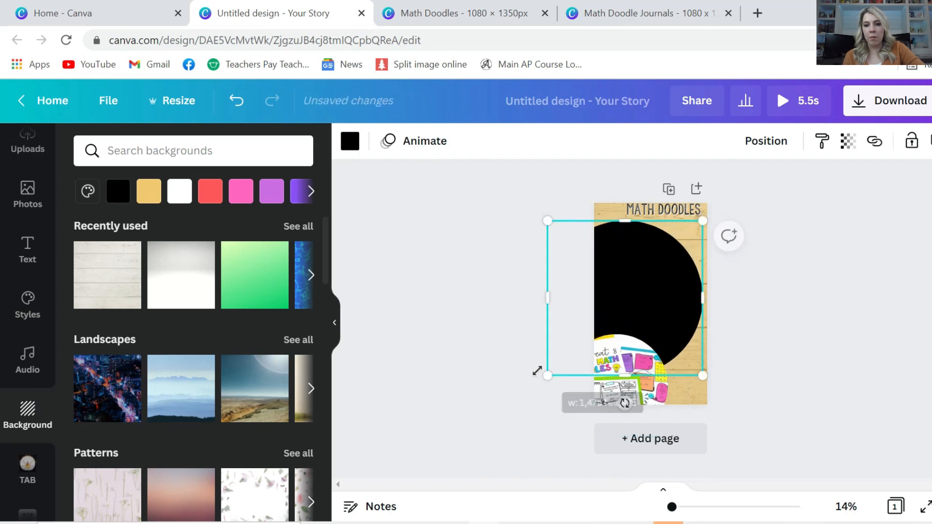
drag(624, 297, 638, 325)
drag(620, 370, 639, 292)
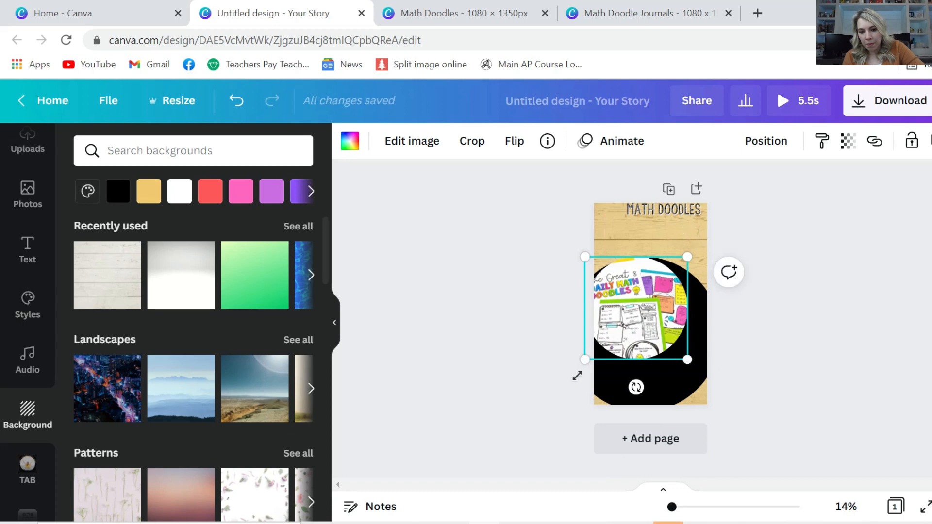
drag(576, 375, 541, 409)
drag(615, 361, 643, 372)
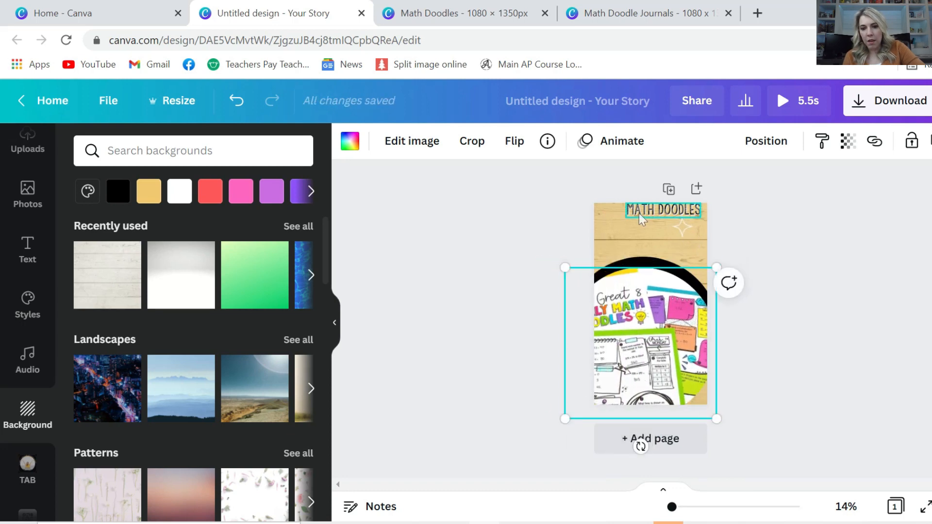
click(656, 213)
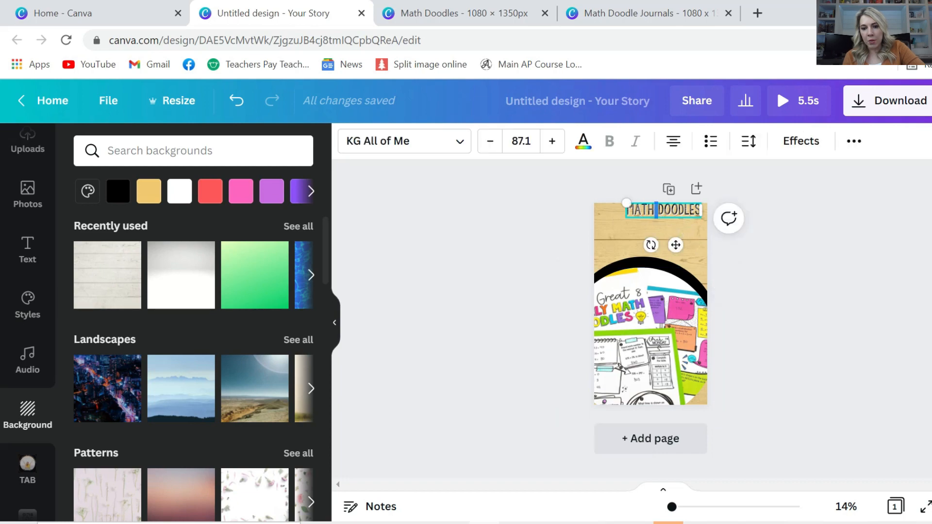
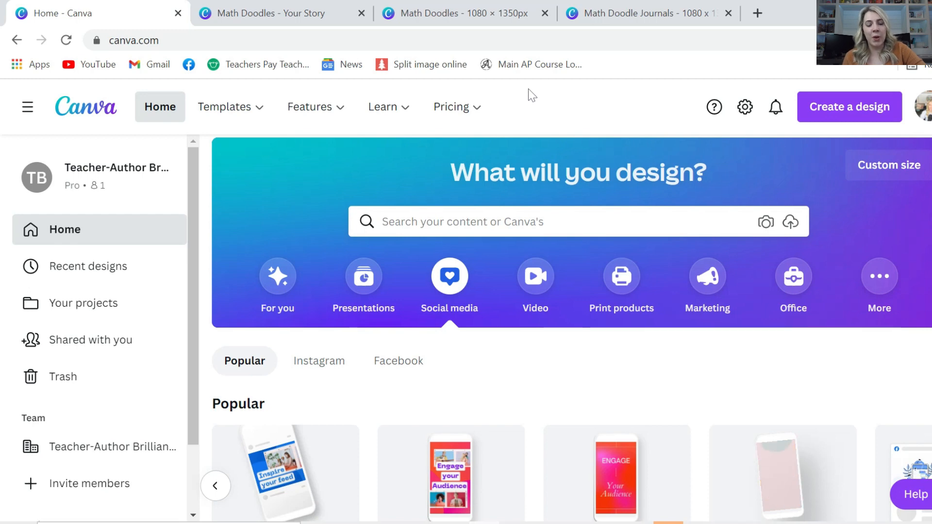
Step: Create a blank Pinterest Pin design at 1000 × 1500 px from the Canva home page
click(835, 117)
text(pin)
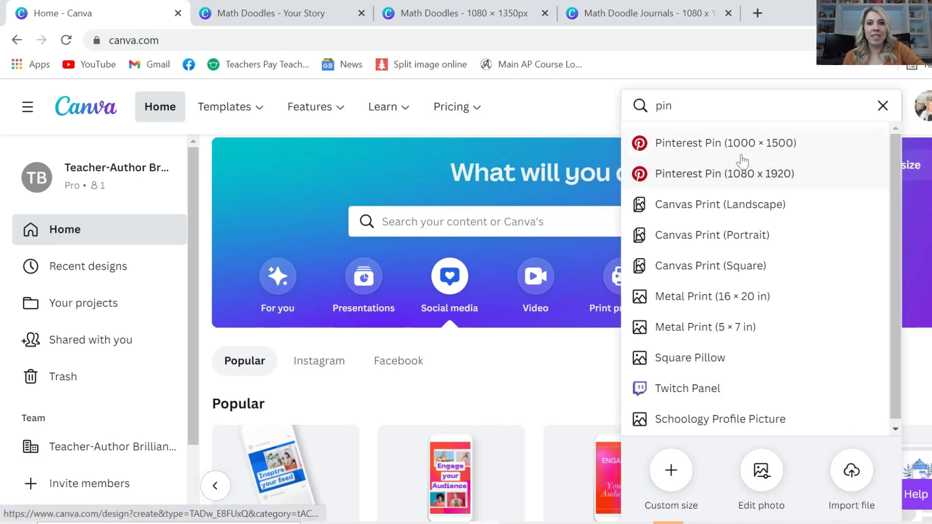
click(695, 148)
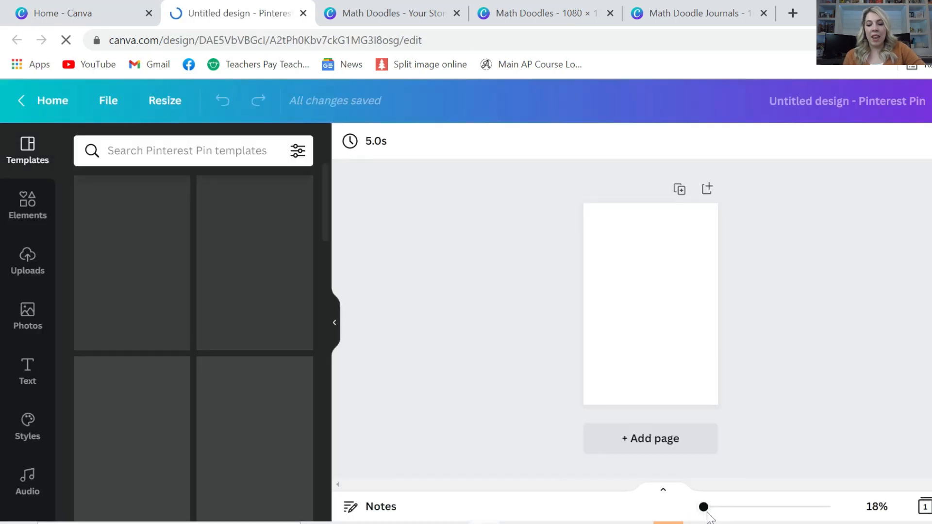
drag(707, 512, 675, 516)
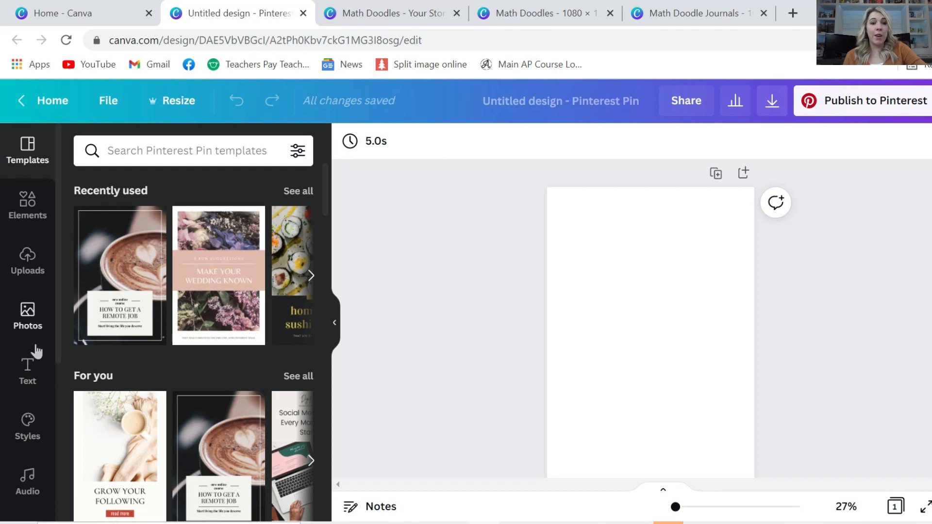
Step: Apply the coffee-cup "How to Get a Remote Job" template and replace its background photo with the uploaded Great 8 Daily Math Doodles image
click(105, 253)
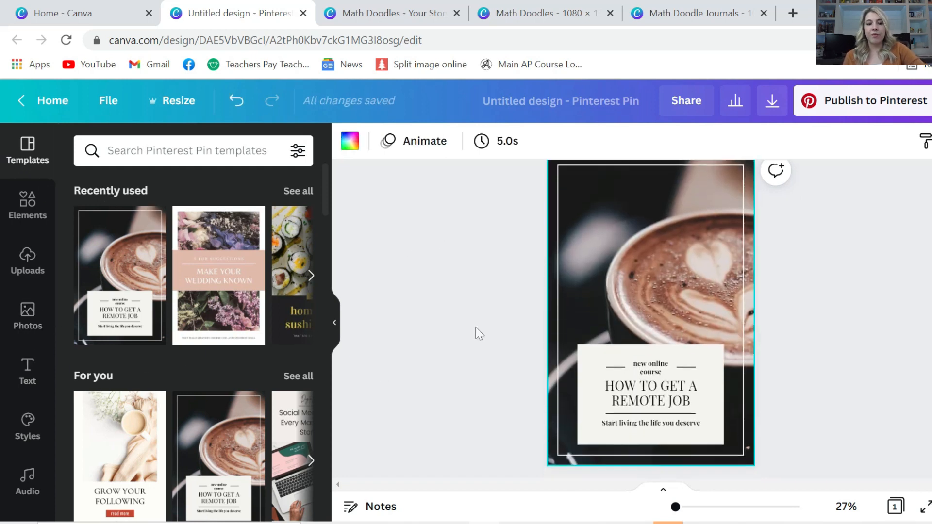
click(26, 262)
scroll(179, 357, down, 10)
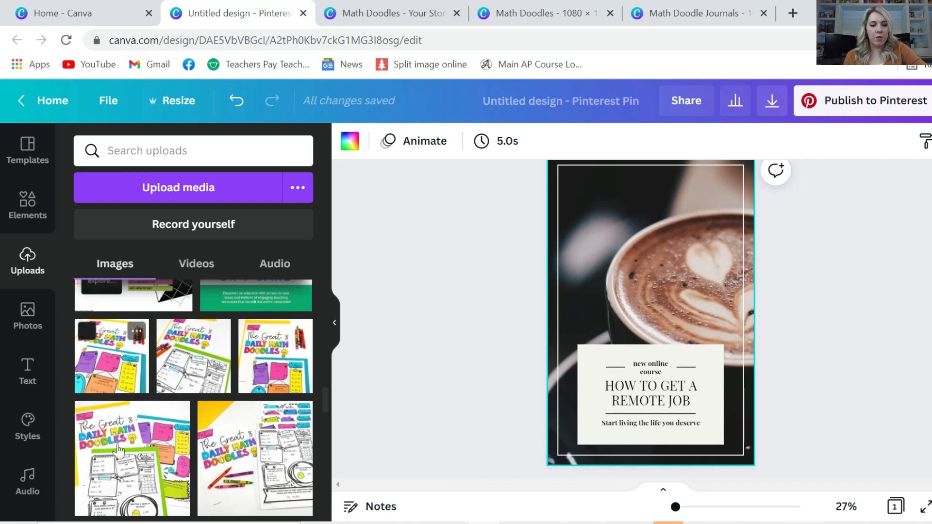
mouse_move(136, 451)
mouse_down()
mouse_move(541, 353)
mouse_move(620, 277)
mouse_move(533, 255)
mouse_move(572, 260)
mouse_move(562, 258)
mouse_move(553, 224)
mouse_up()
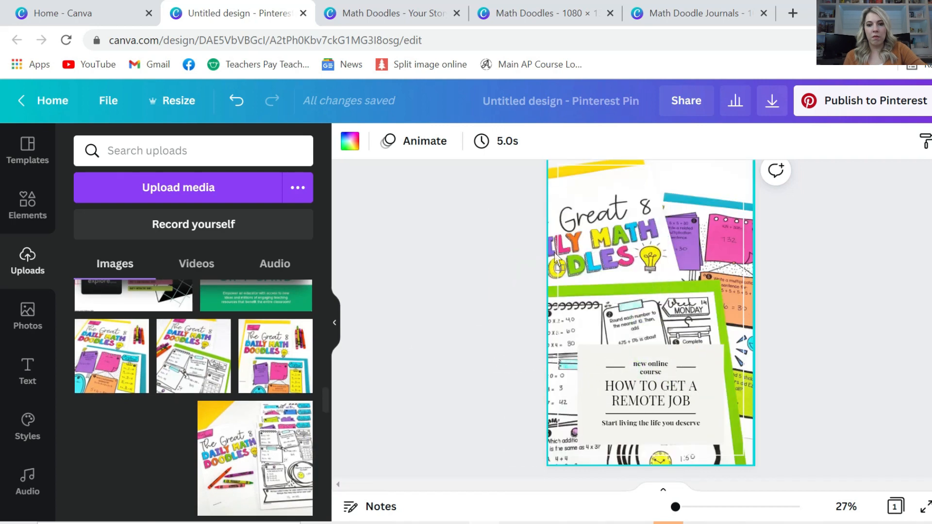
Step: Change the thin rectangular border frame around the pin to black
click(557, 224)
click(351, 139)
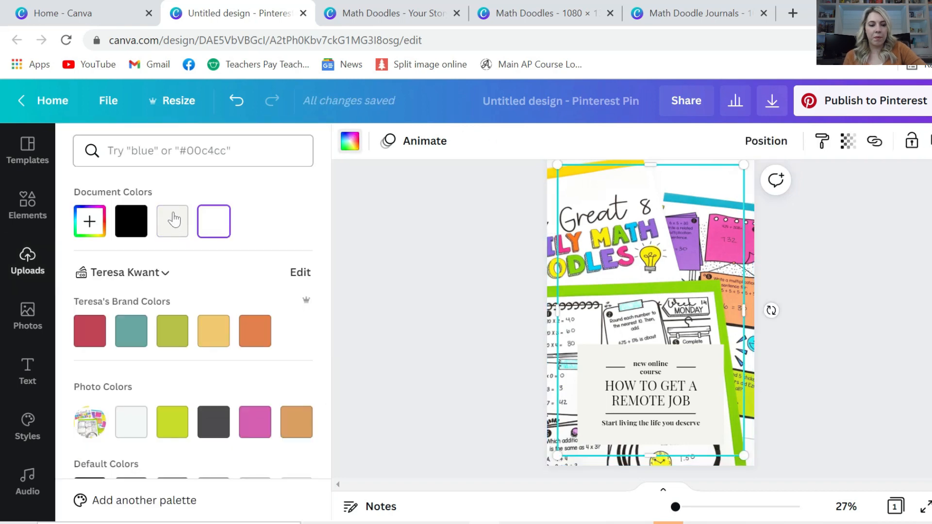
click(131, 219)
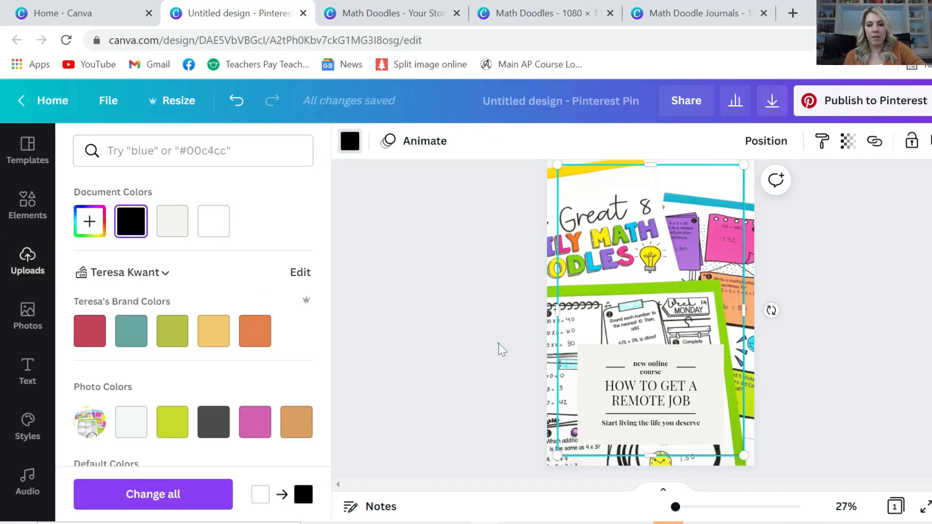
click(500, 348)
Step: Make all the text on the pin's "How to Get a Remote Job" card white and its rectangular background black
drag(490, 328, 695, 444)
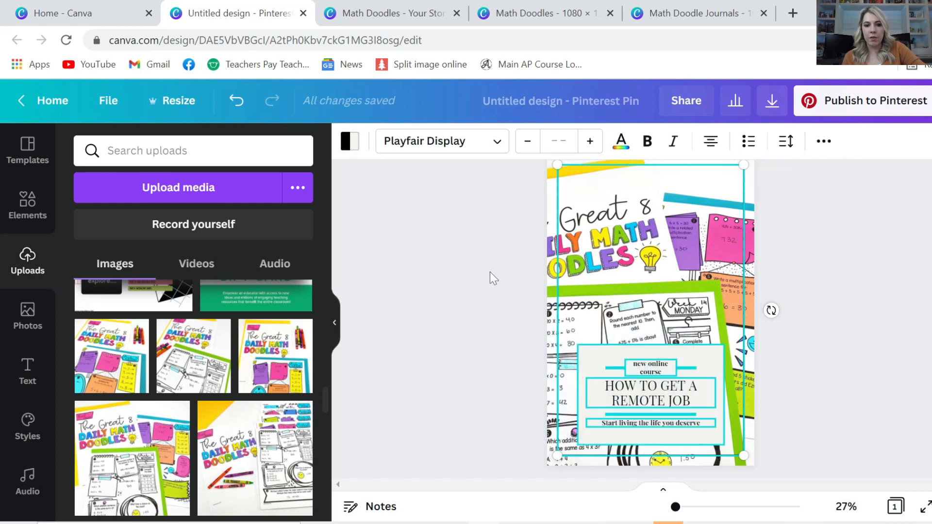
click(620, 141)
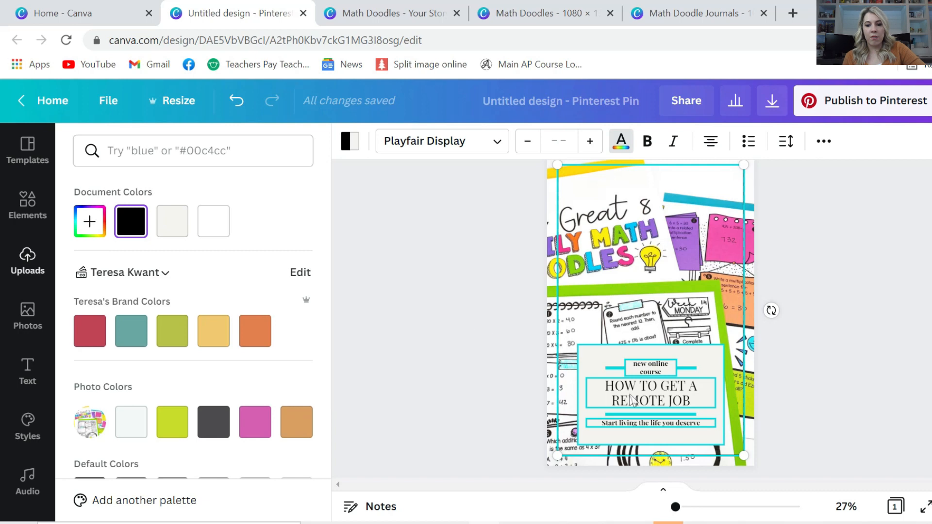
click(206, 227)
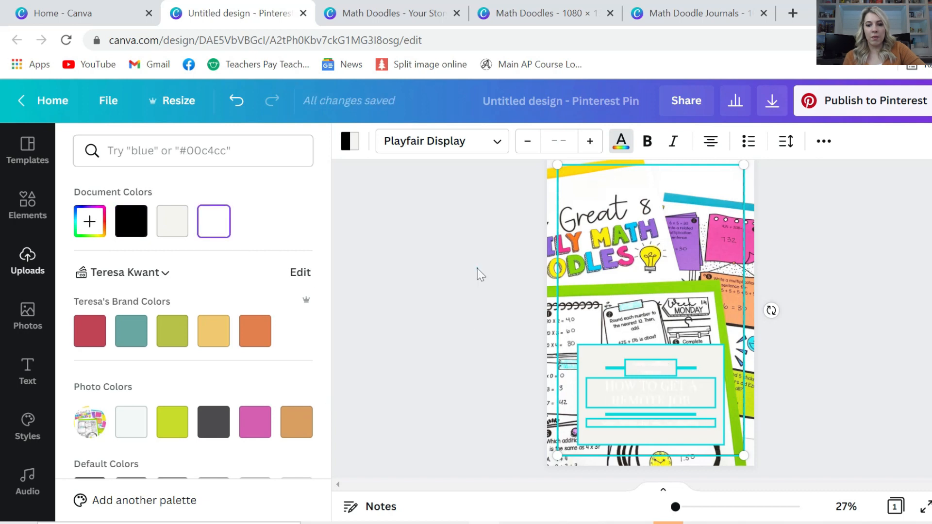
click(477, 270)
click(517, 328)
click(583, 360)
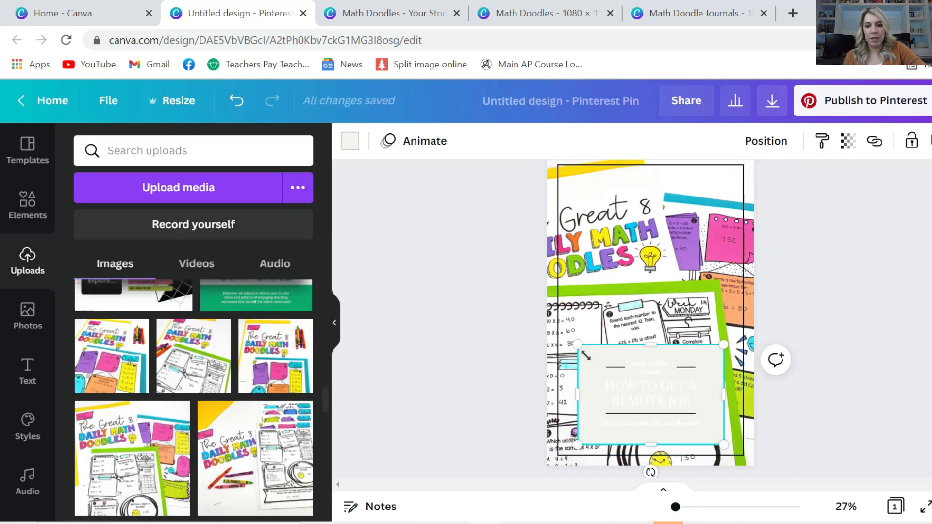
click(350, 141)
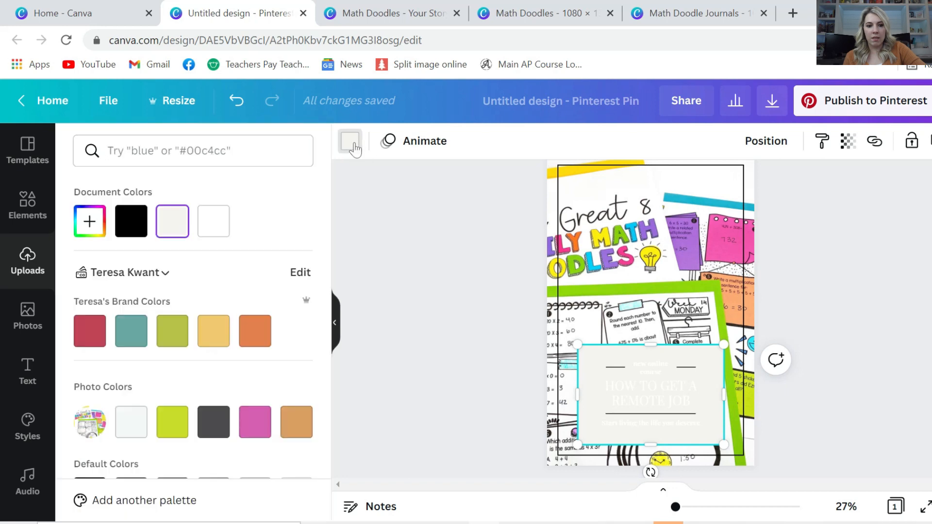
click(131, 221)
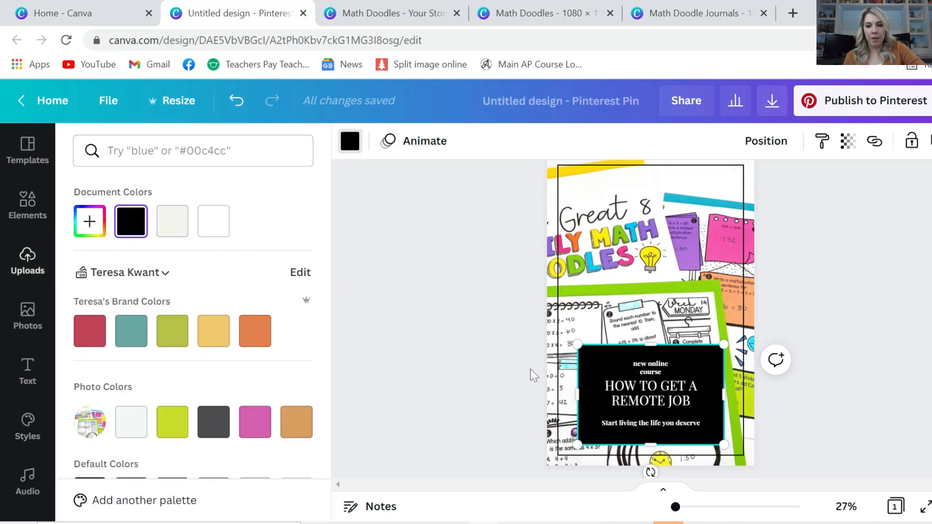
Step: Try recoloring the short divider line beside the "new online course" text white, and undo the last change
click(604, 367)
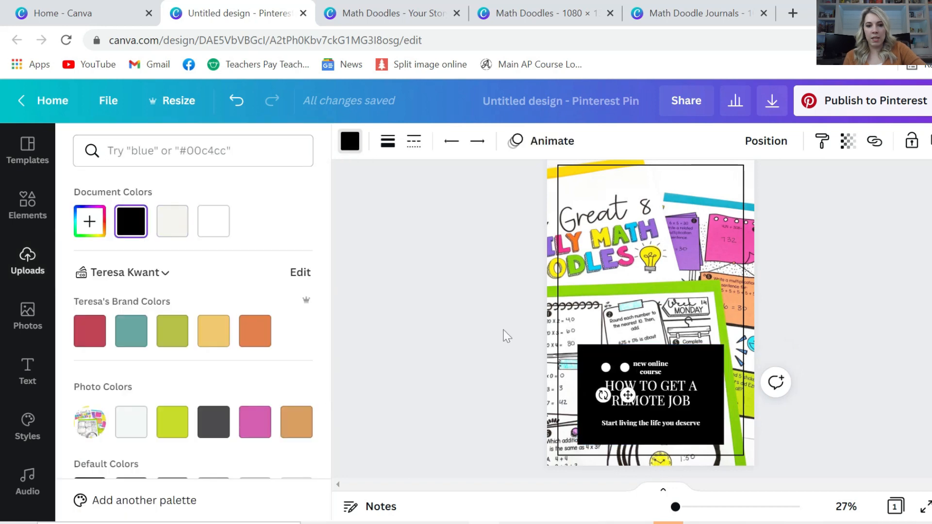
click(212, 228)
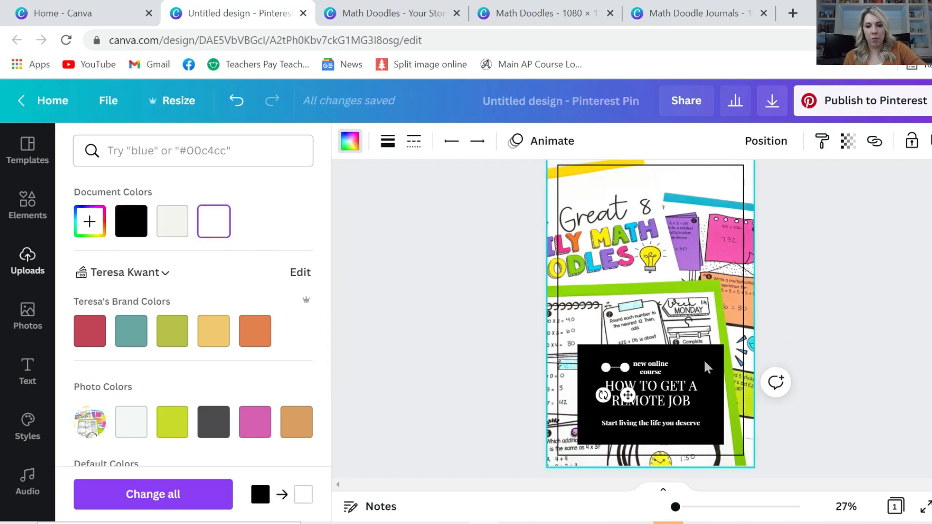
key(ctrl+z)
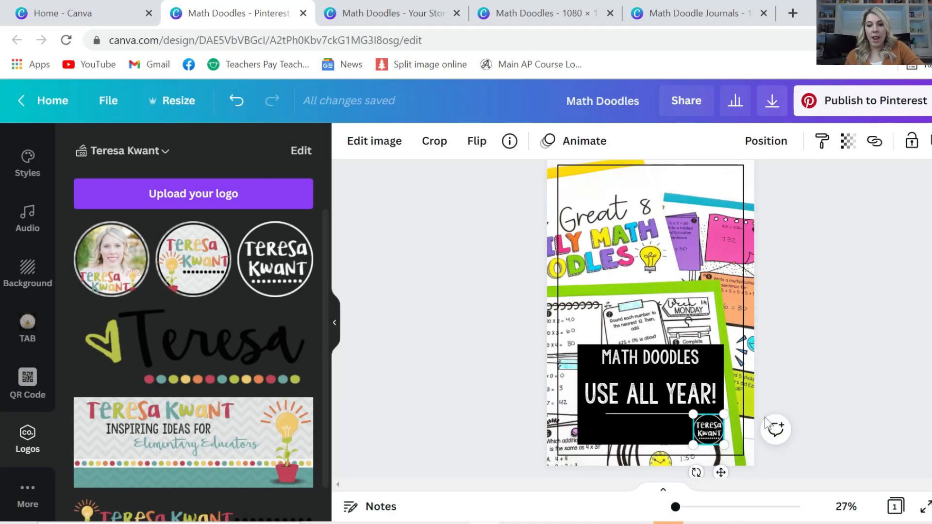
click(809, 345)
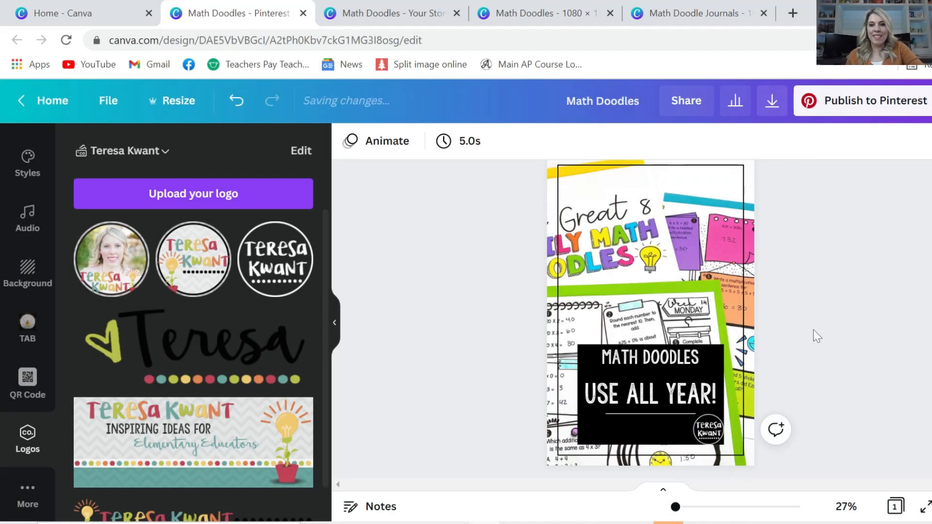